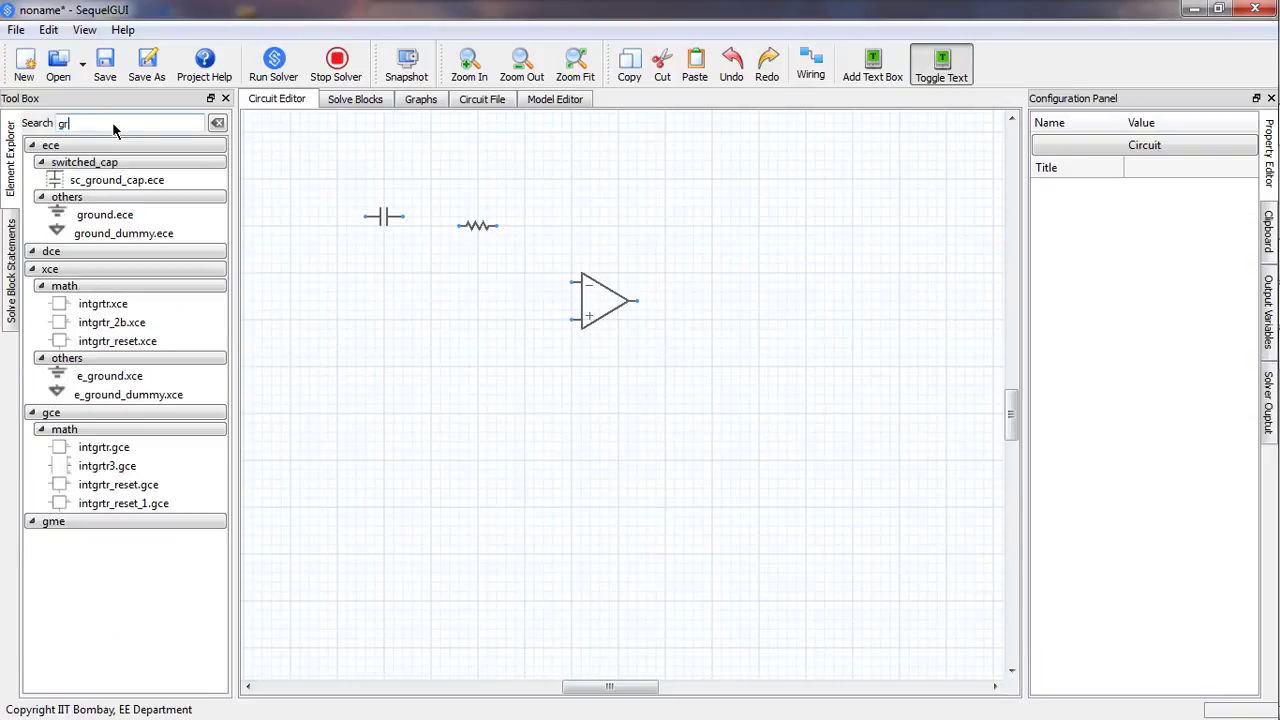
- Place a ground.ece element below the capacitor and an electrical connector to the left of the capacitor
click(102, 214)
click(387, 282)
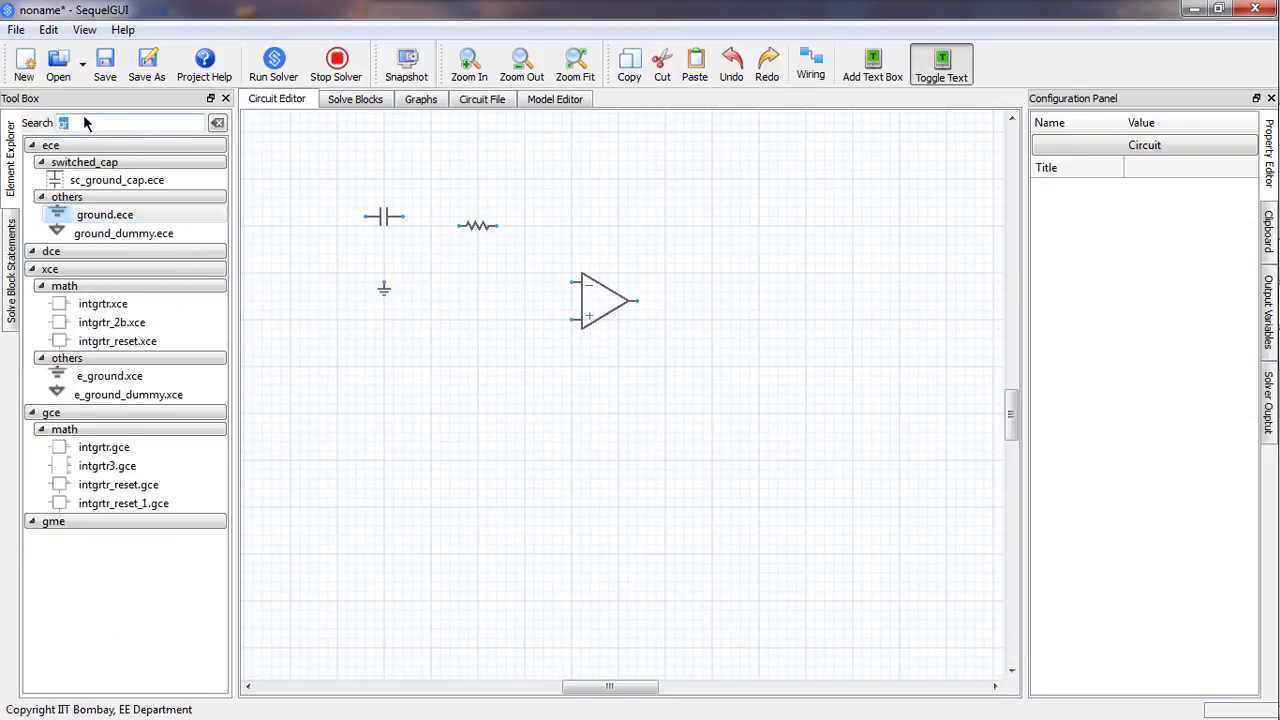
text(conne)
click(106, 180)
click(320, 232)
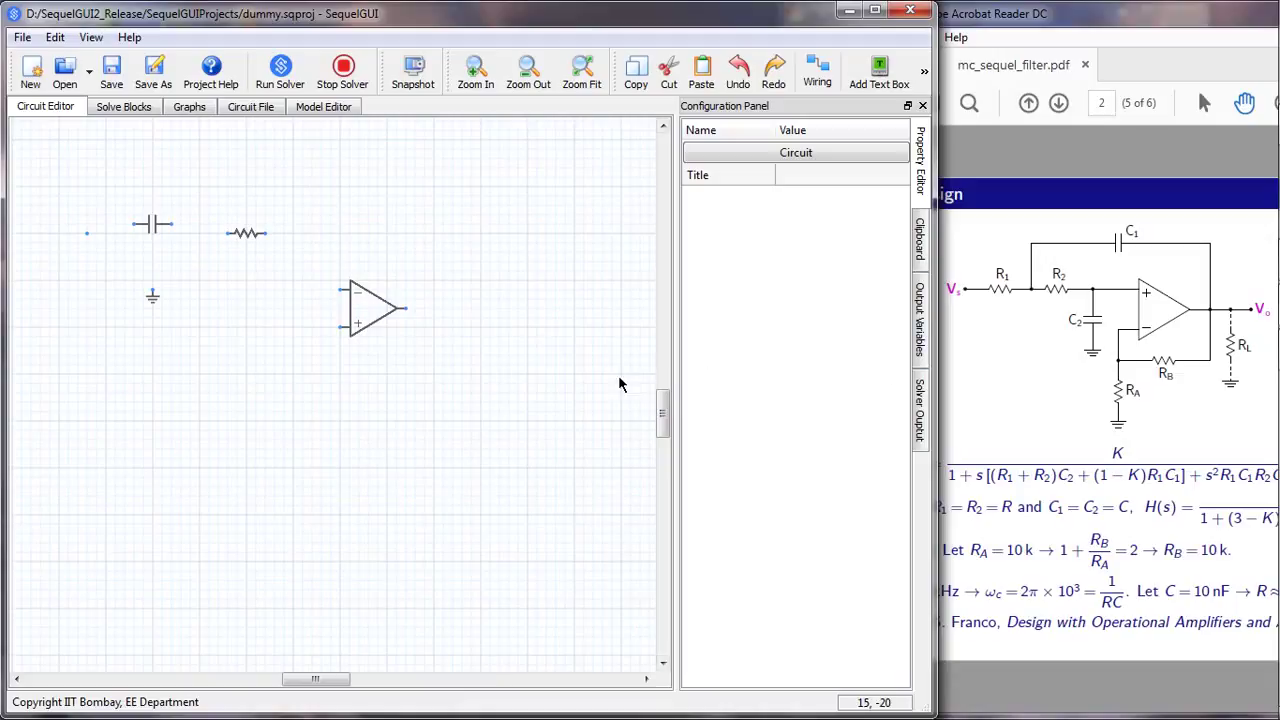
- Set the op-amp's flip to Vertical so its plus input is on top
click(375, 322)
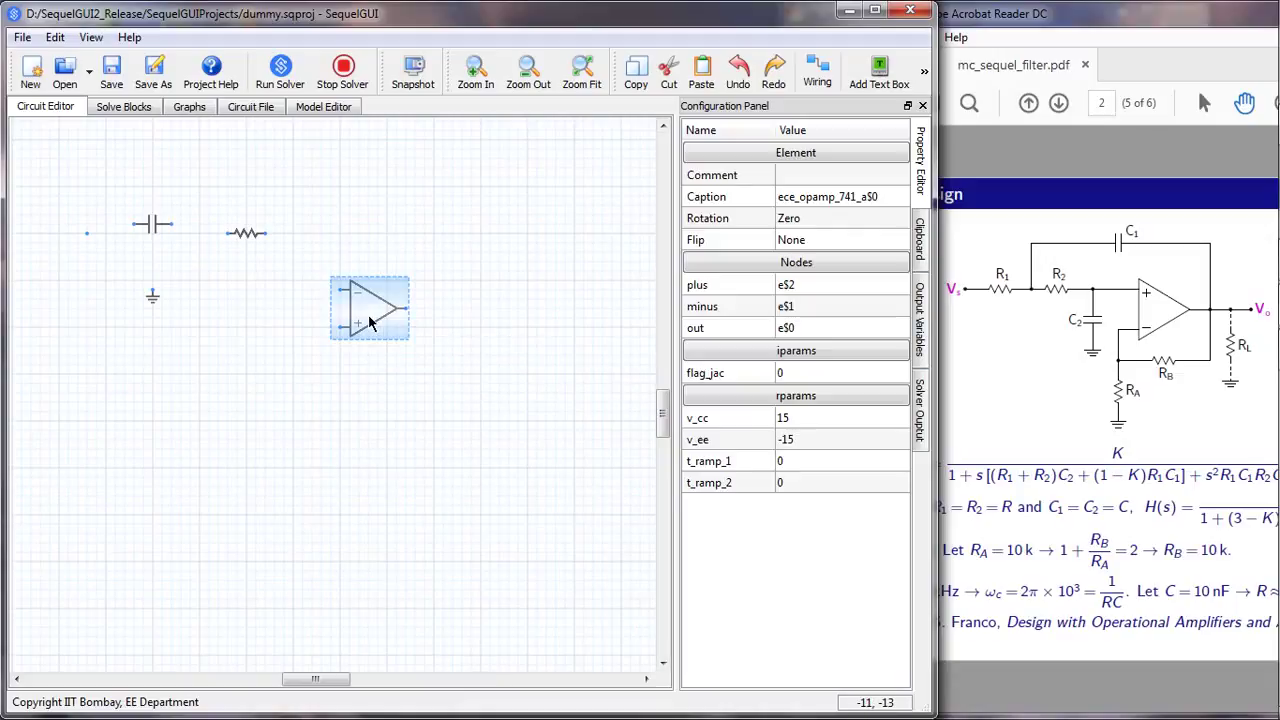
click(820, 245)
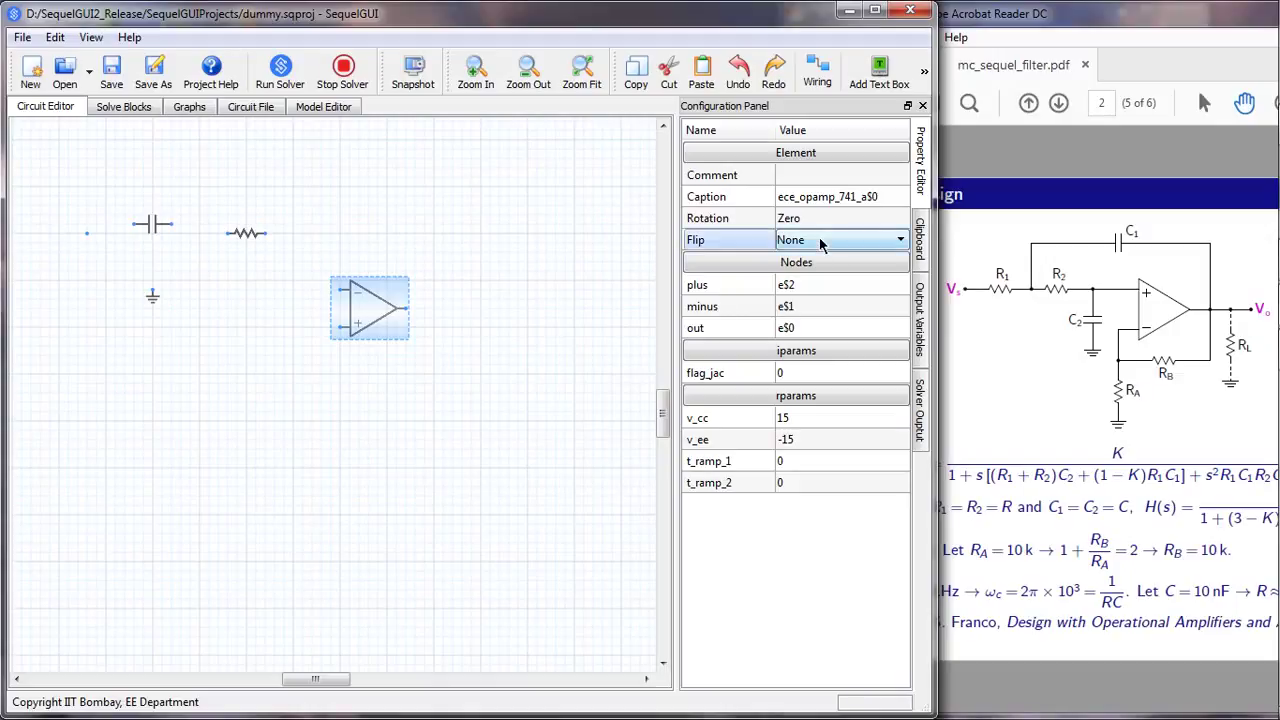
click(900, 243)
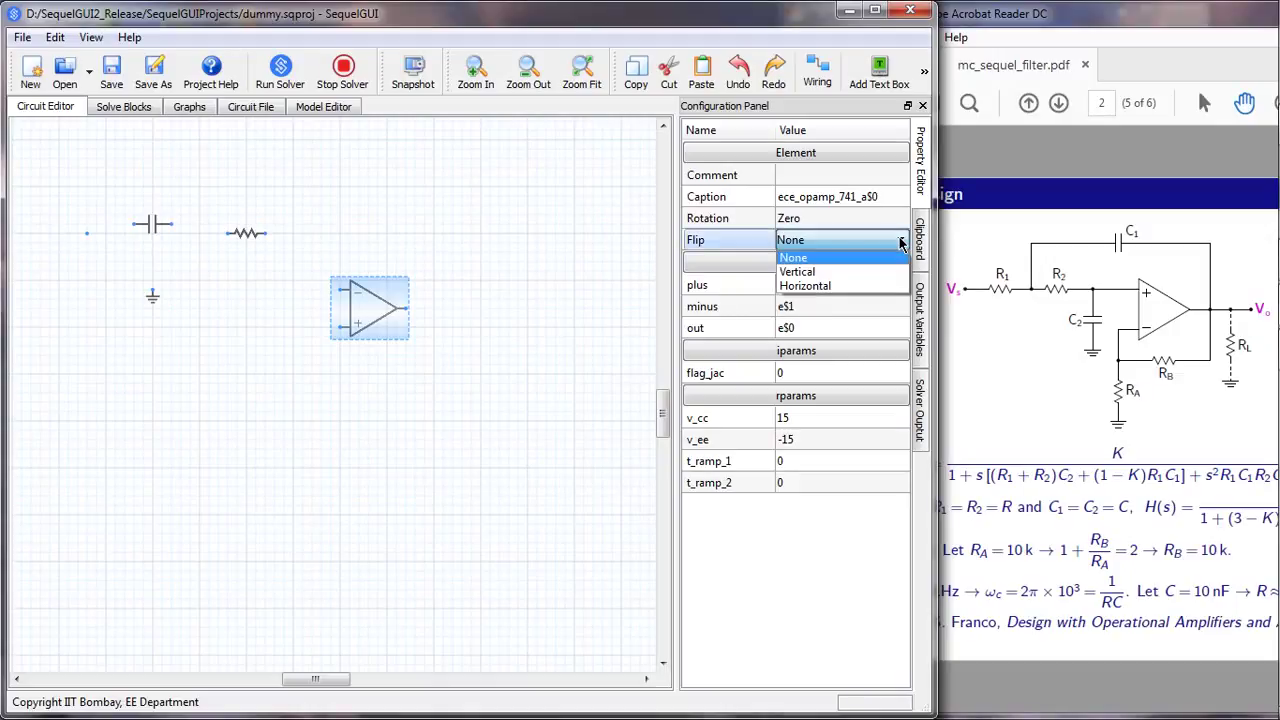
click(845, 273)
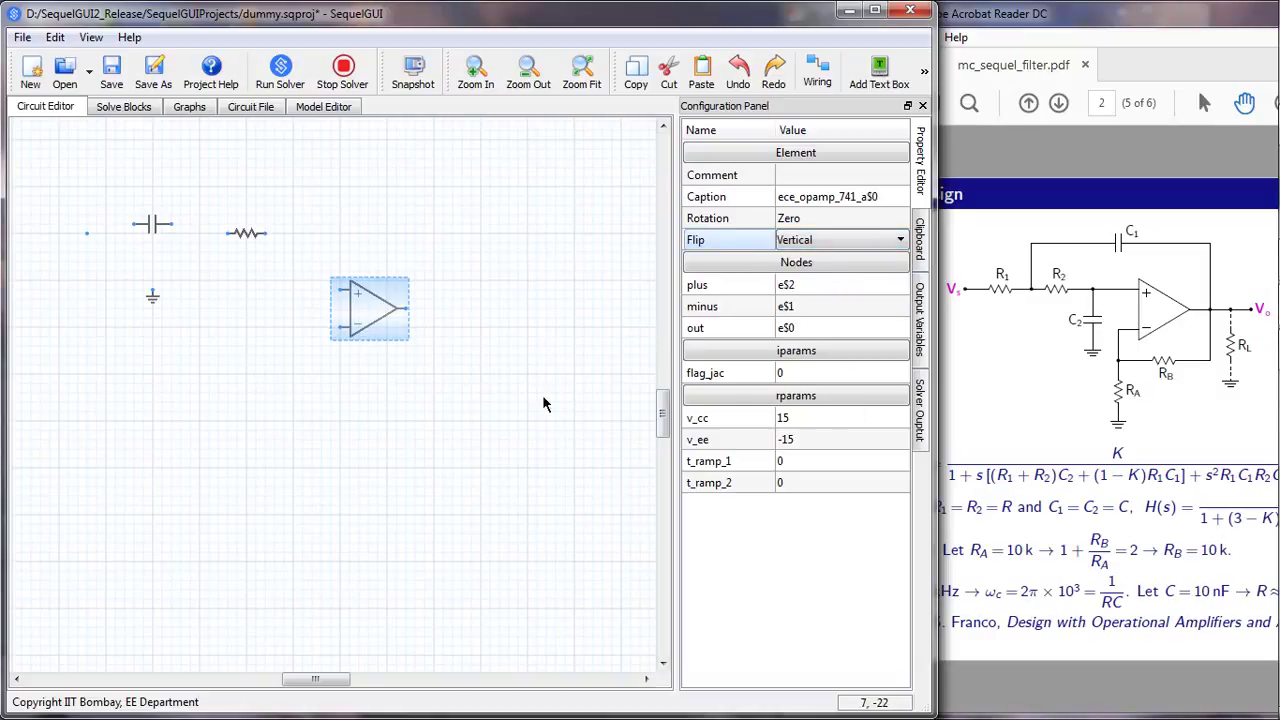
- Copy the connector and paste it before the op-amp's plus input, beyond its output, and farther left in the input row
click(87, 234)
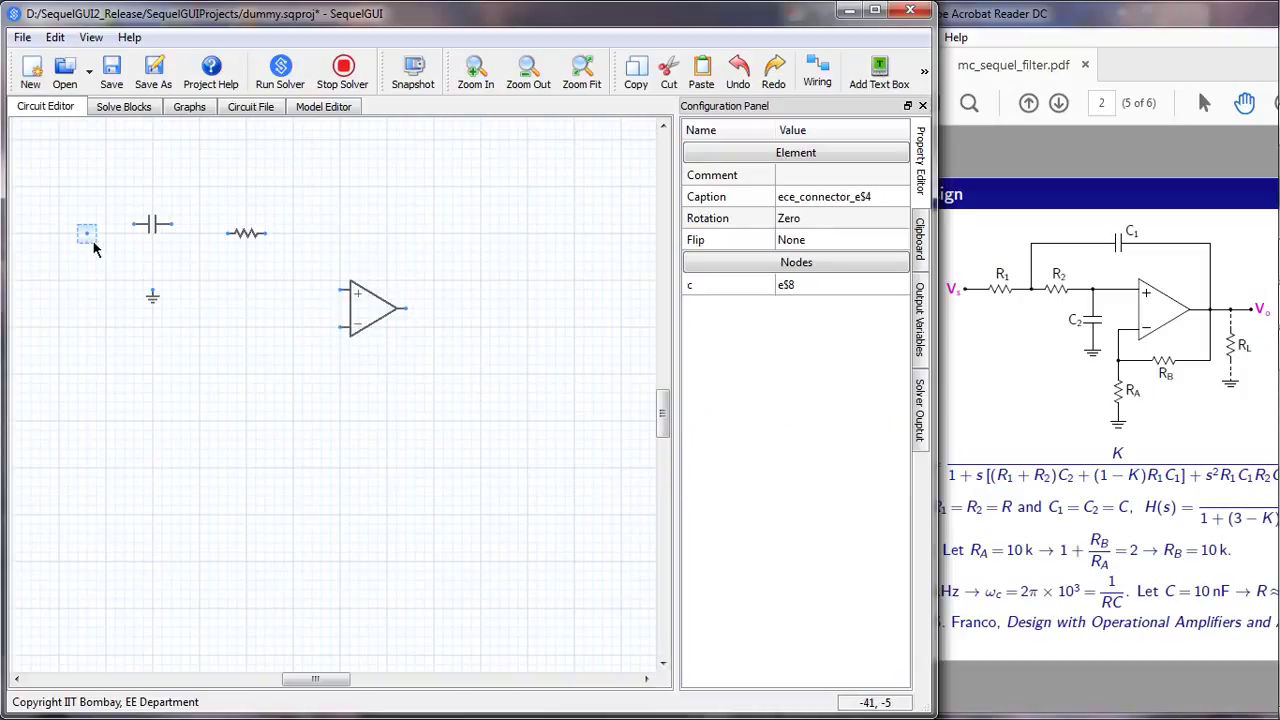
click(294, 296)
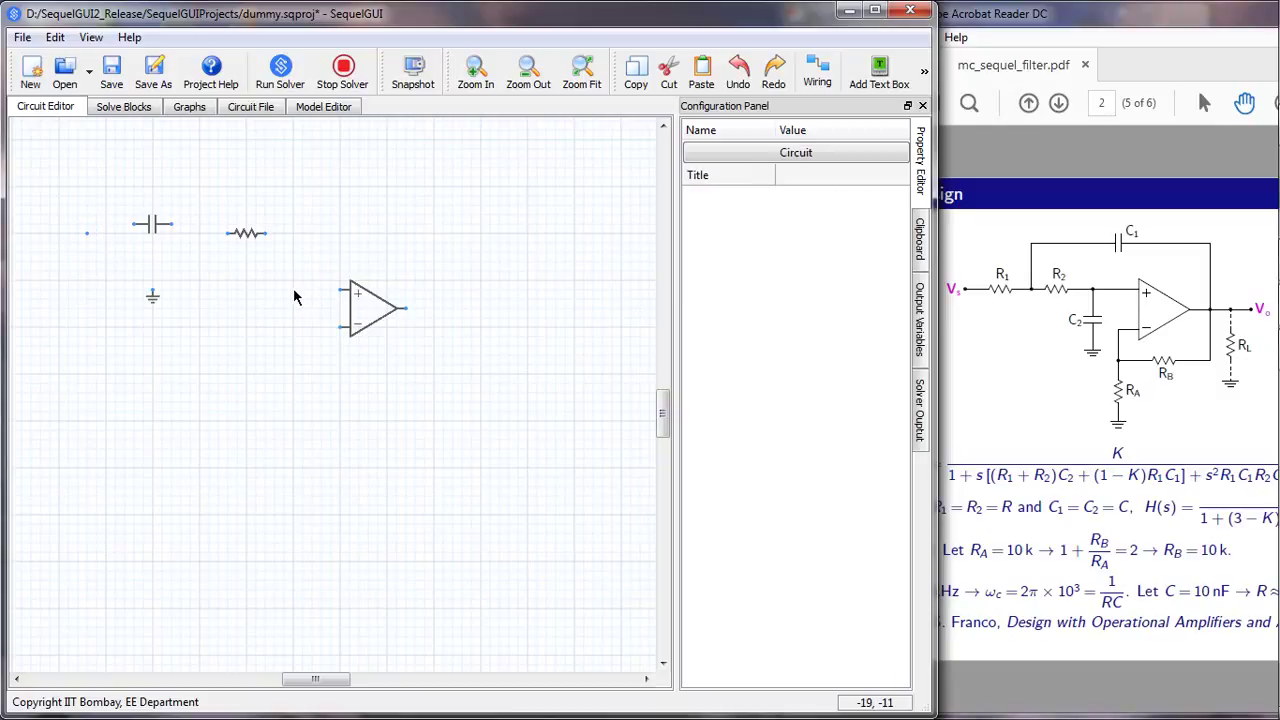
click(293, 291)
click(432, 318)
click(435, 316)
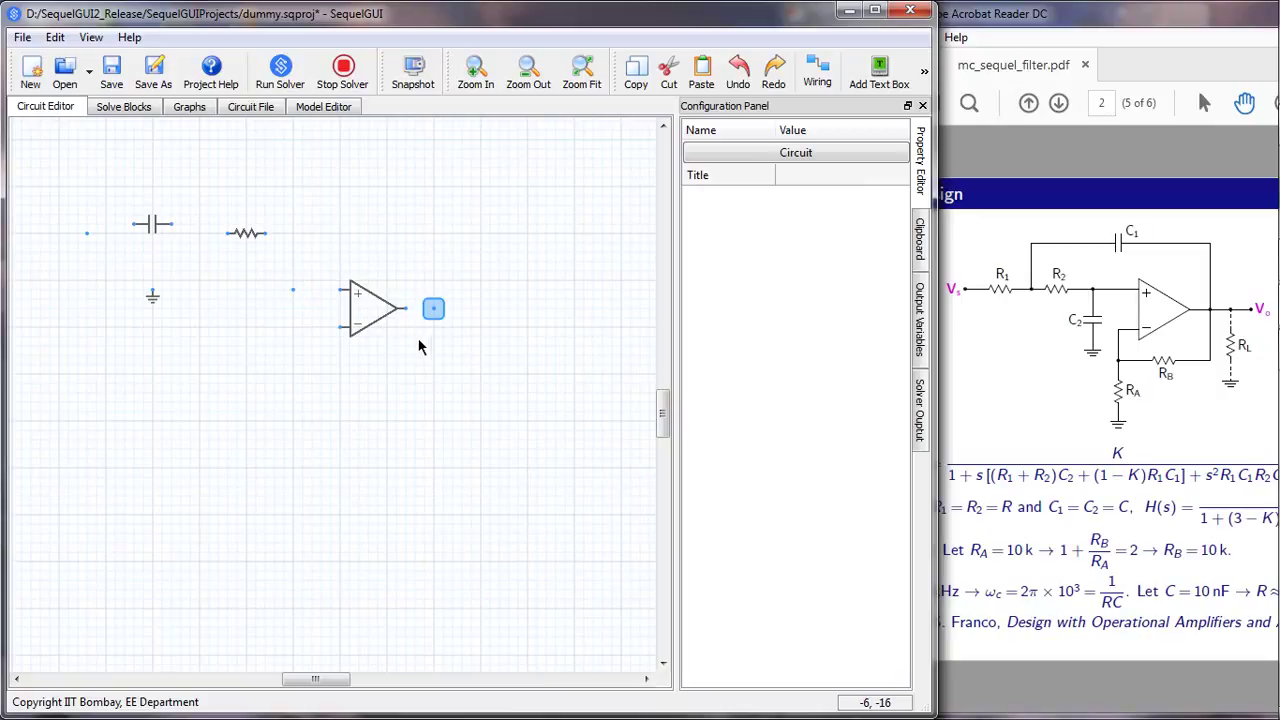
click(208, 290)
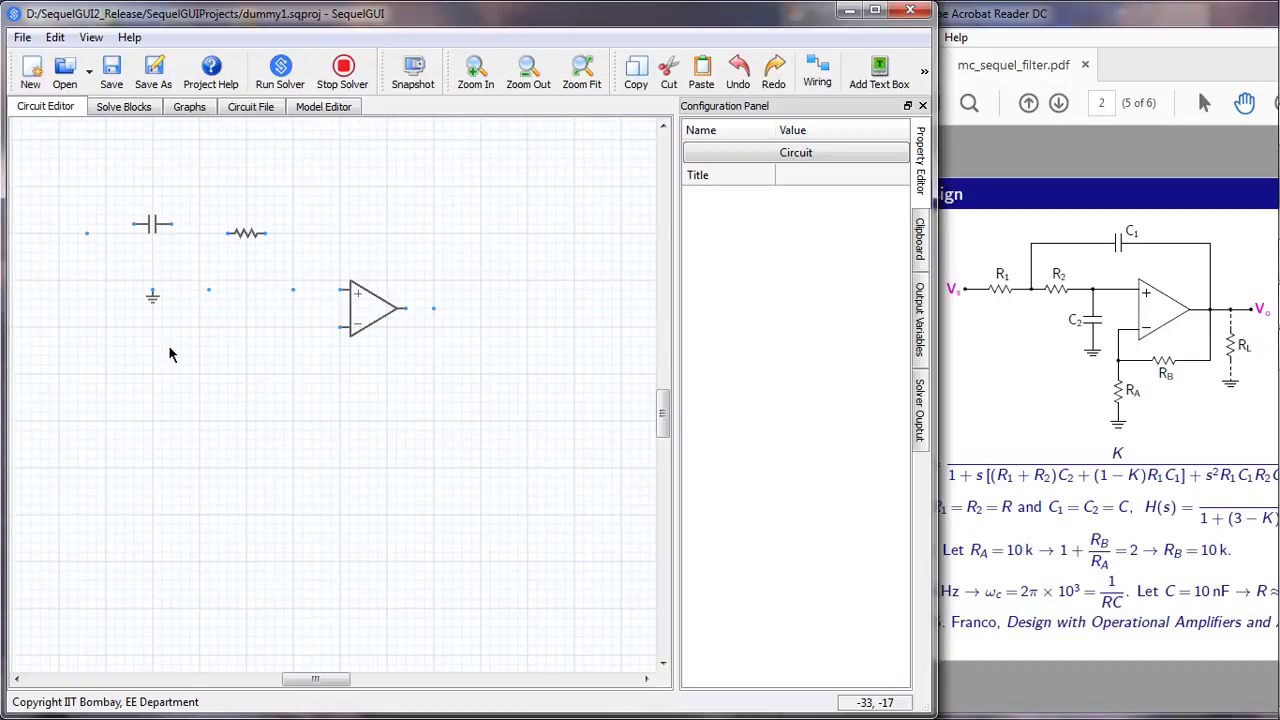
- Move the resistor between the two connectors in the input row and paste a copy of it below the op-amp
drag(240, 238, 253, 296)
scroll(253, 296, up, 1)
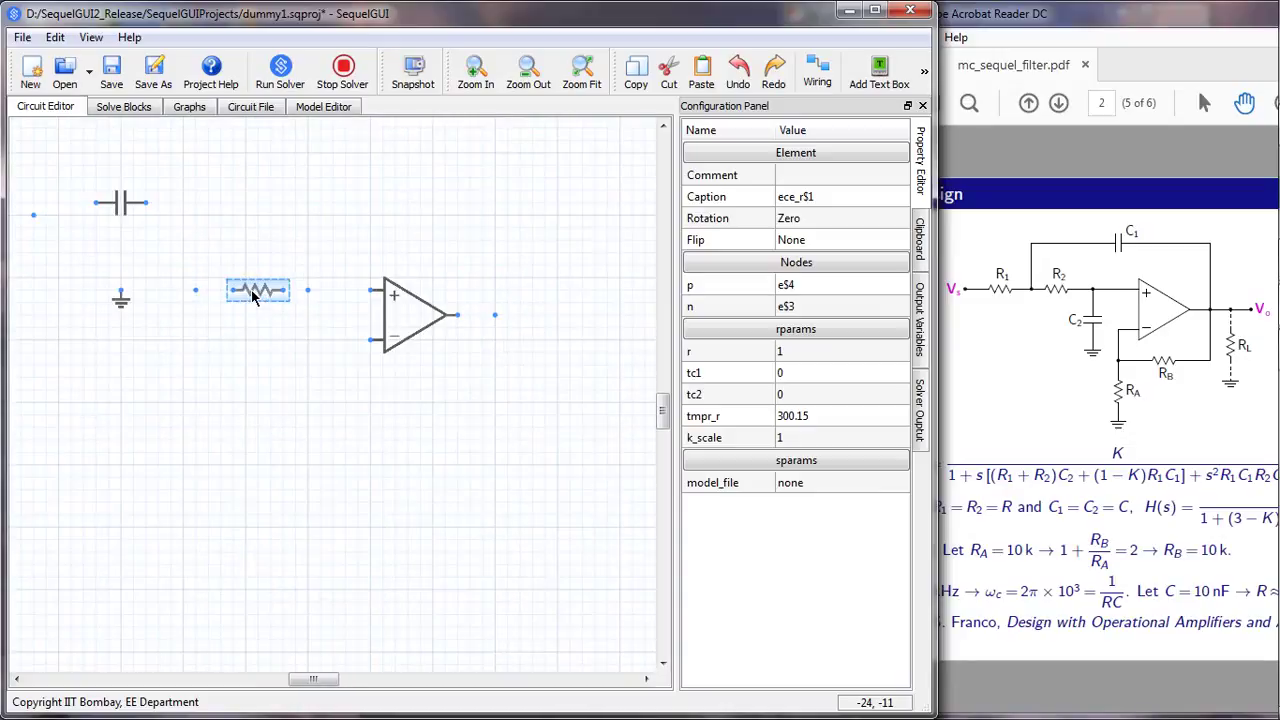
click(249, 323)
click(249, 299)
click(416, 395)
key(ctrl+v)
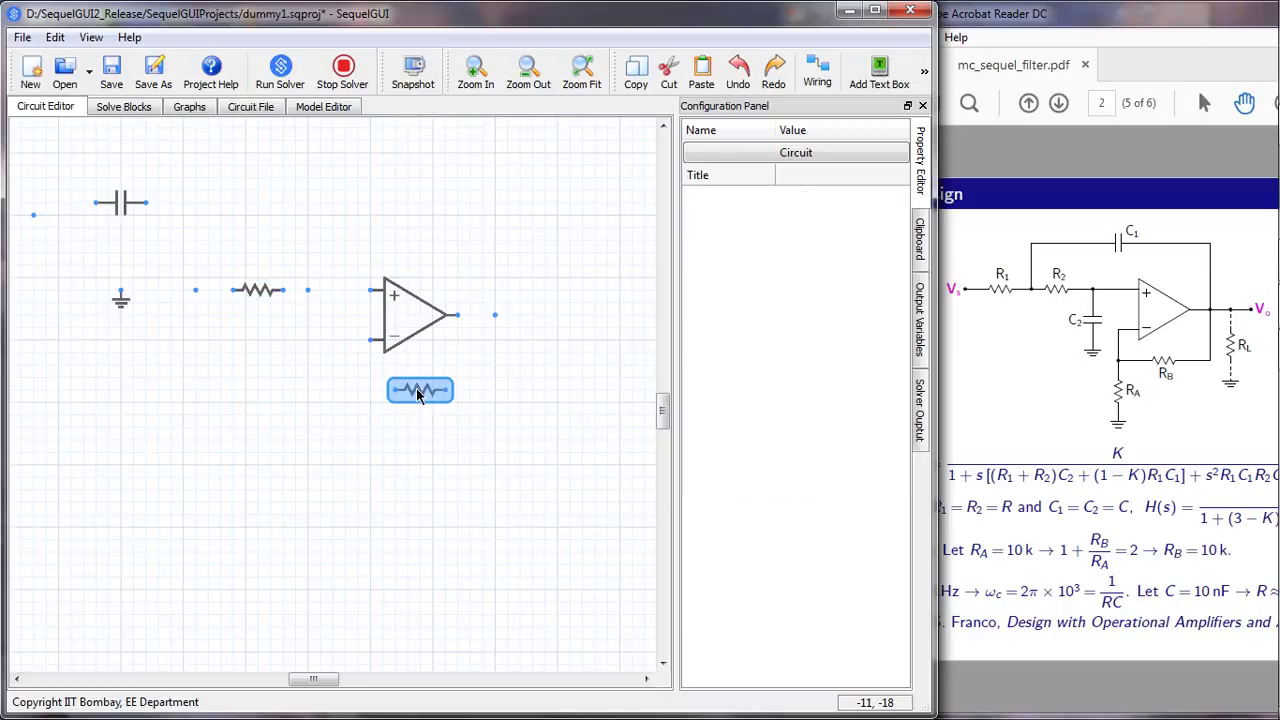
- Paste another resistor below and left of the op-amp's feedback resistor and rotate it by ninety degrees
click(337, 440)
key(ctrl+v)
click(331, 493)
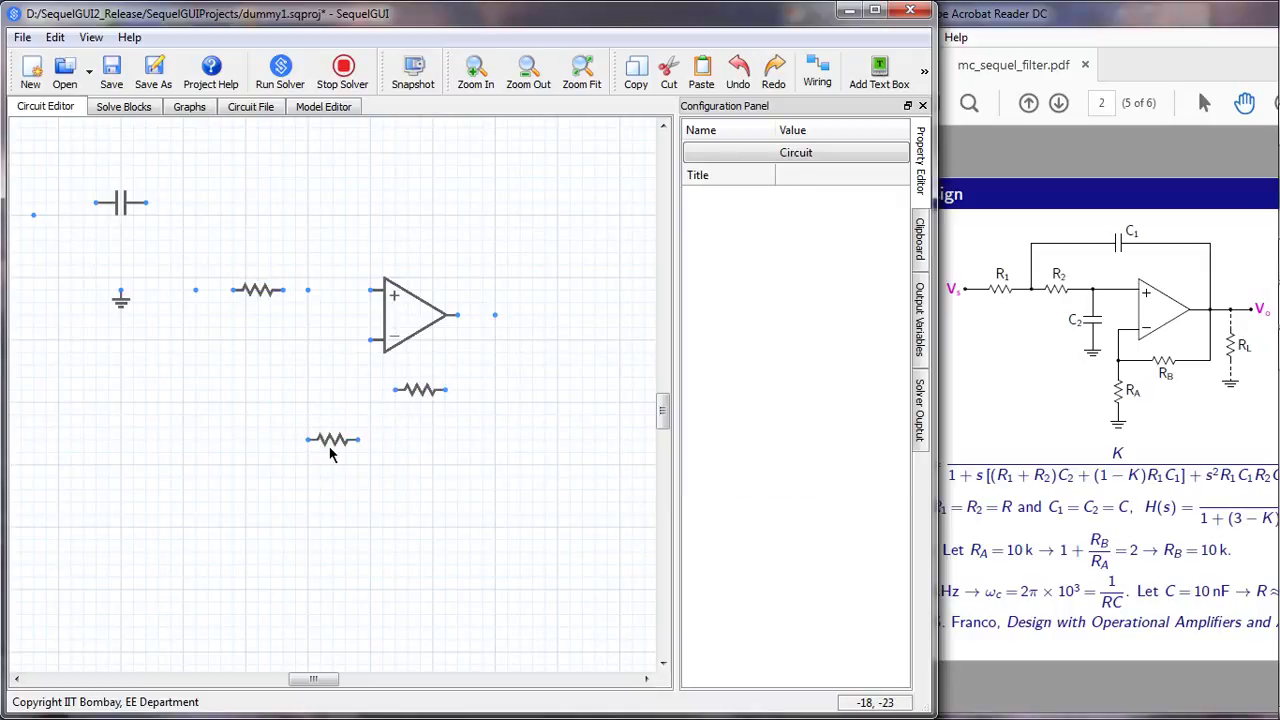
click(334, 448)
key(ctrl+r)
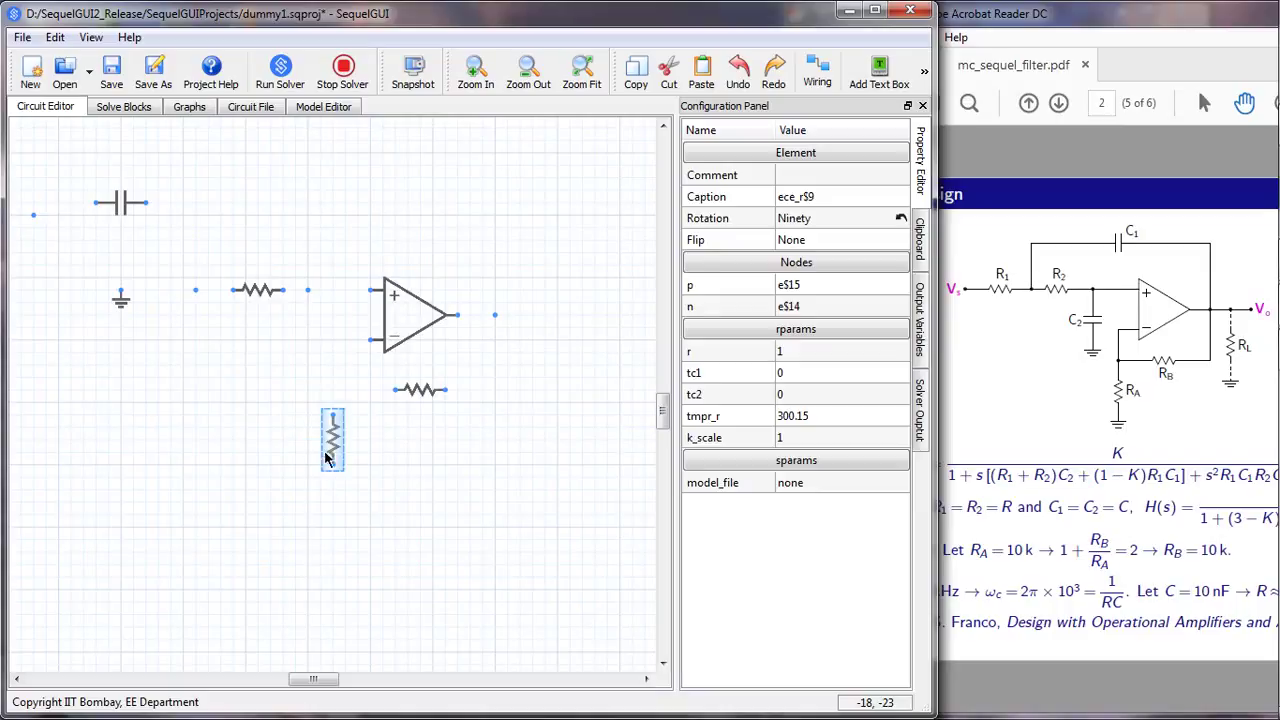
- Move the ground symbol lower and paste a resistor copy in the freed spot of the input row
click(122, 310)
drag(127, 341, 139, 452)
click(135, 299)
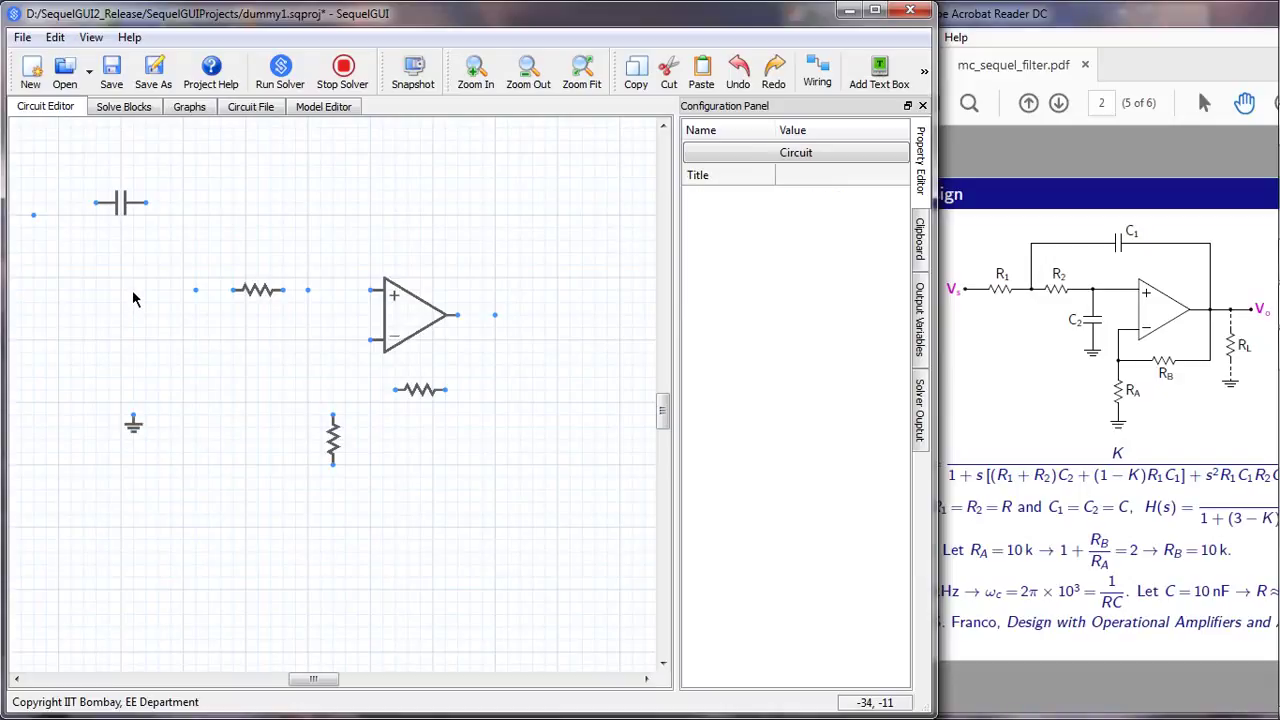
key(ctrl+v)
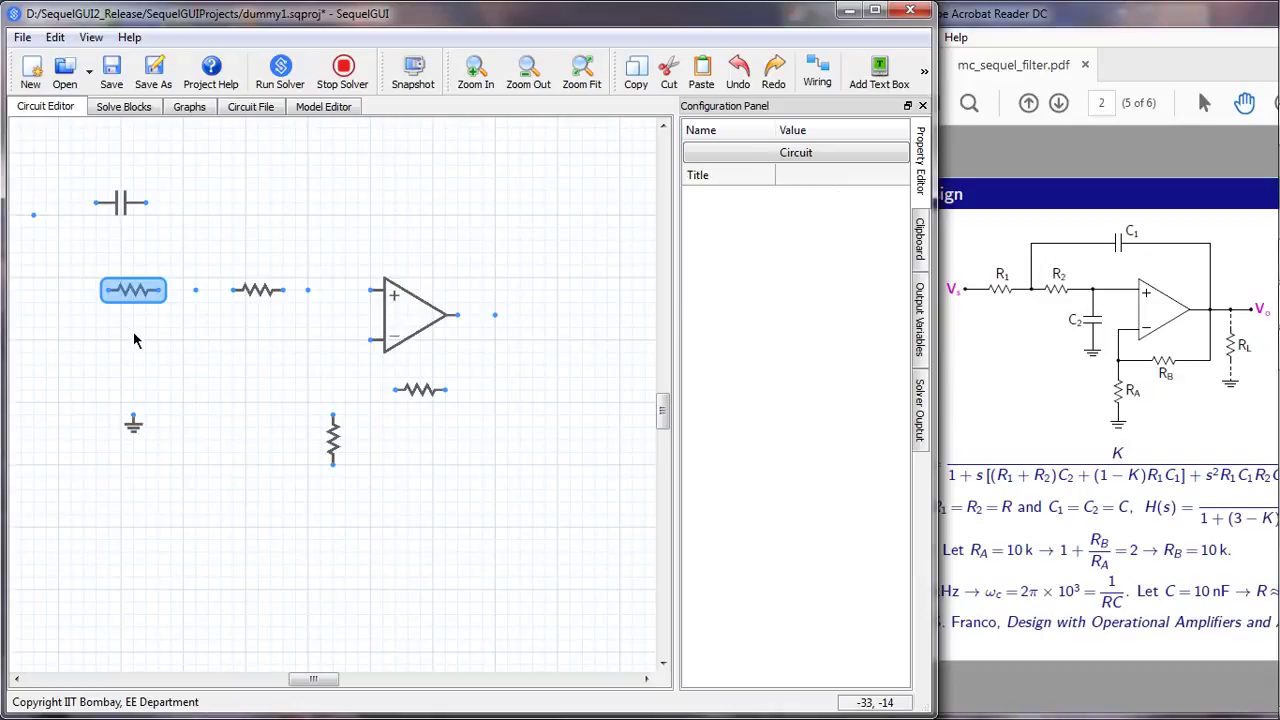
- Space out the first resistor and the connector after it, and place the unused connector at the start of the input row
click(190, 322)
click(196, 292)
drag(200, 308, 147, 297)
click(132, 294)
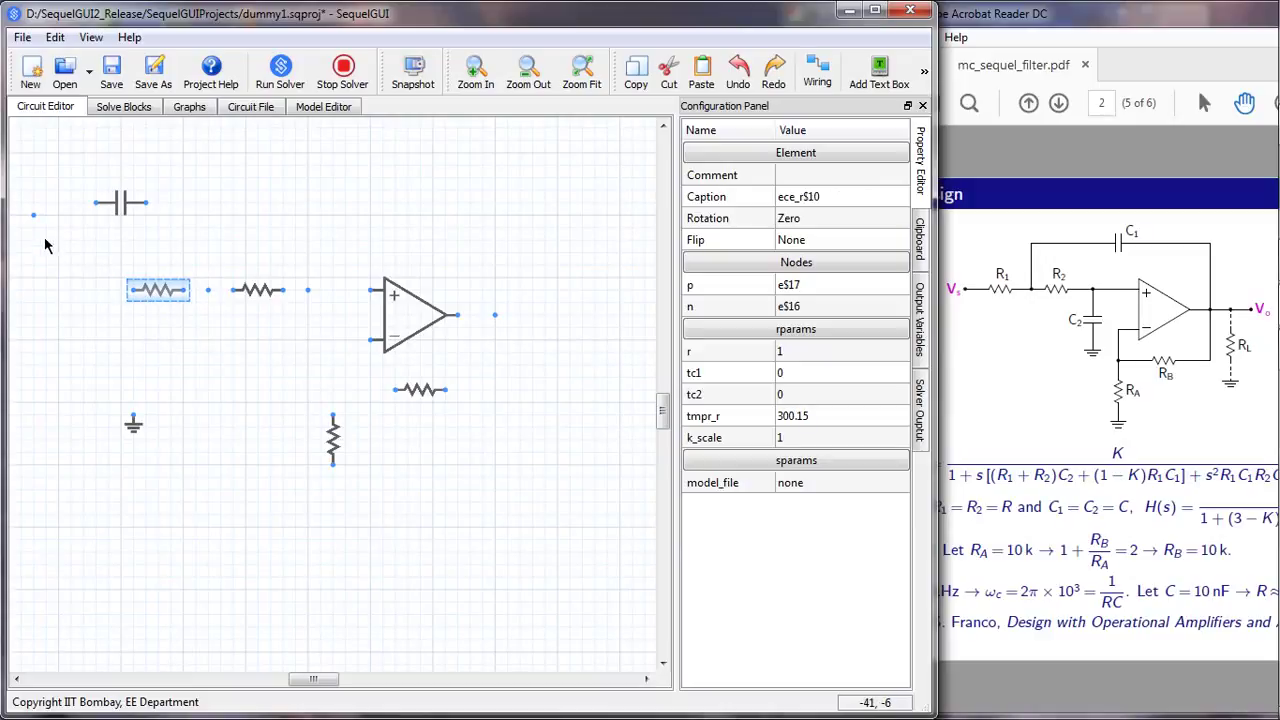
drag(35, 218, 119, 306)
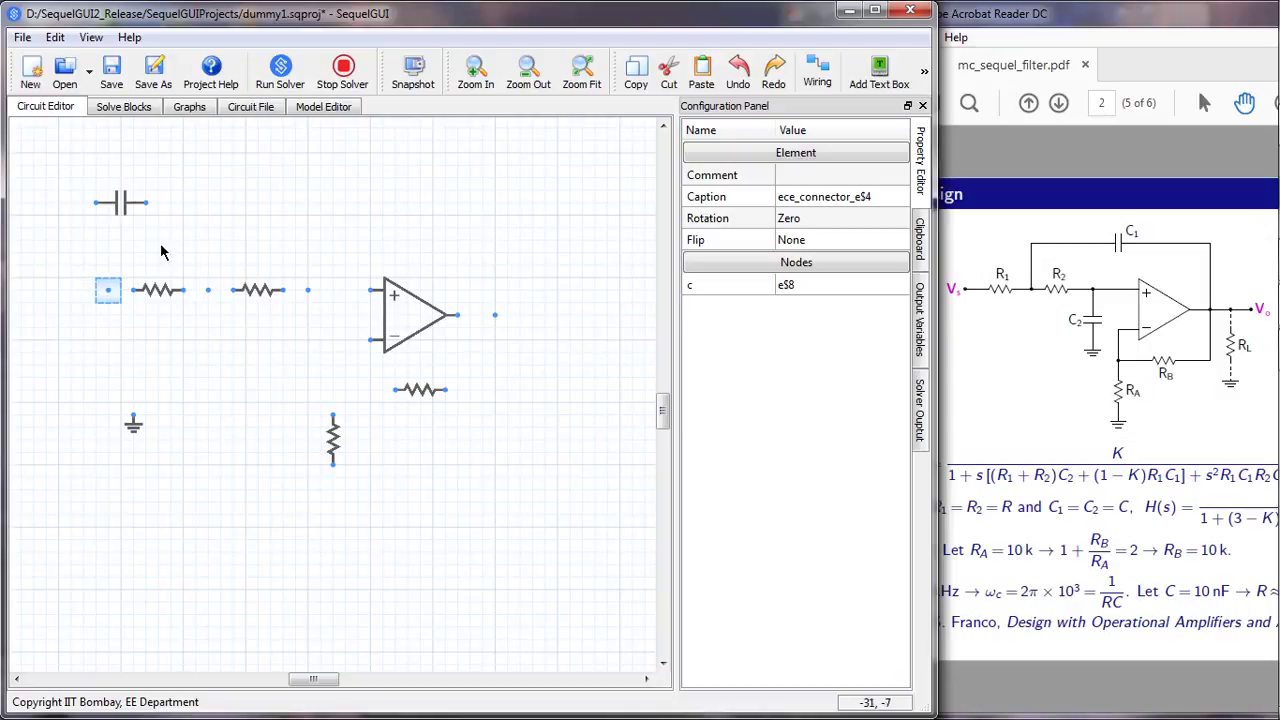
- Move the capacitor above the op-amp and paste a copy of it below the second input resistor
drag(130, 220, 391, 233)
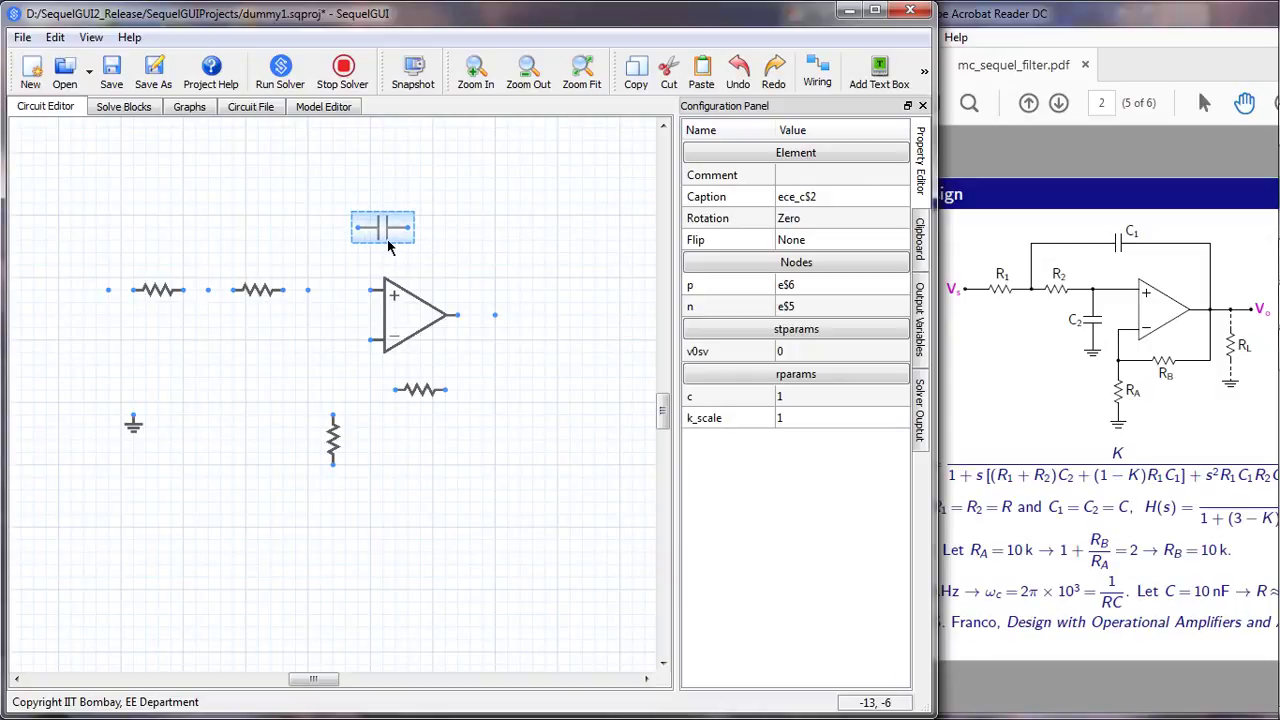
click(286, 354)
key(ctrl+v)
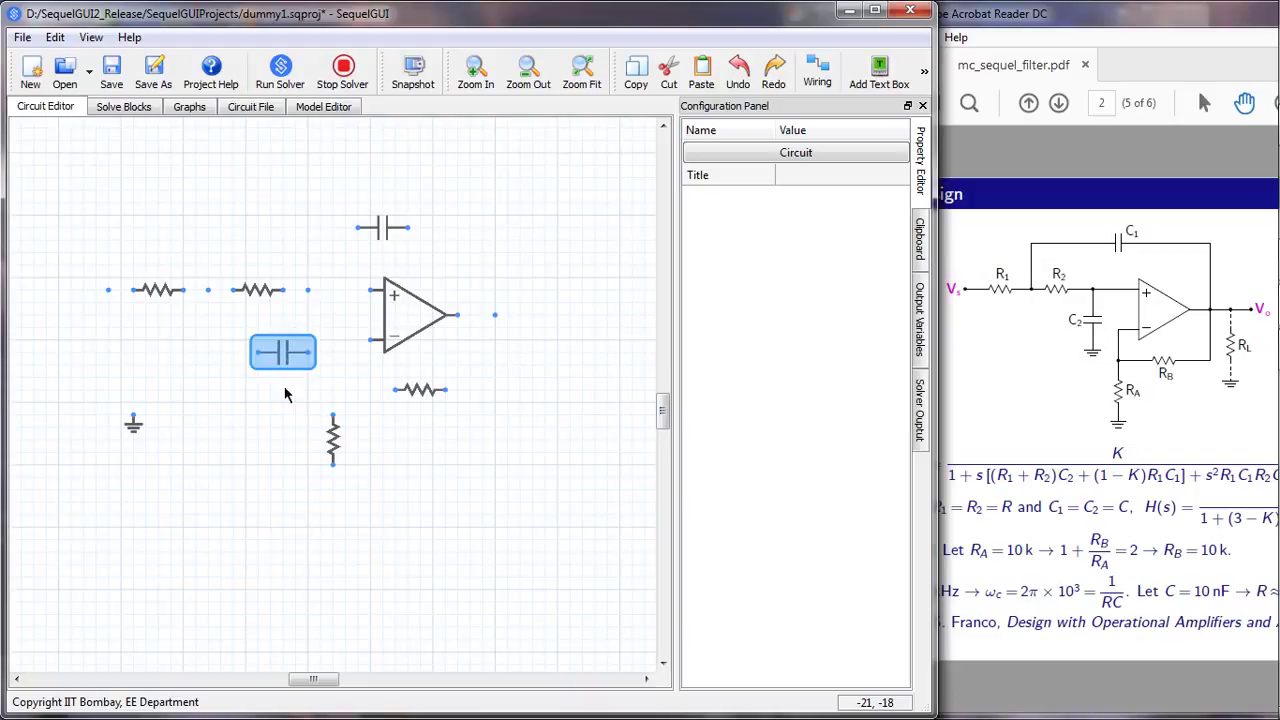
- Rotate the copied capacitor by ninety degrees, align it under the connector at the plus input, and attach the ground to its lower end
click(285, 364)
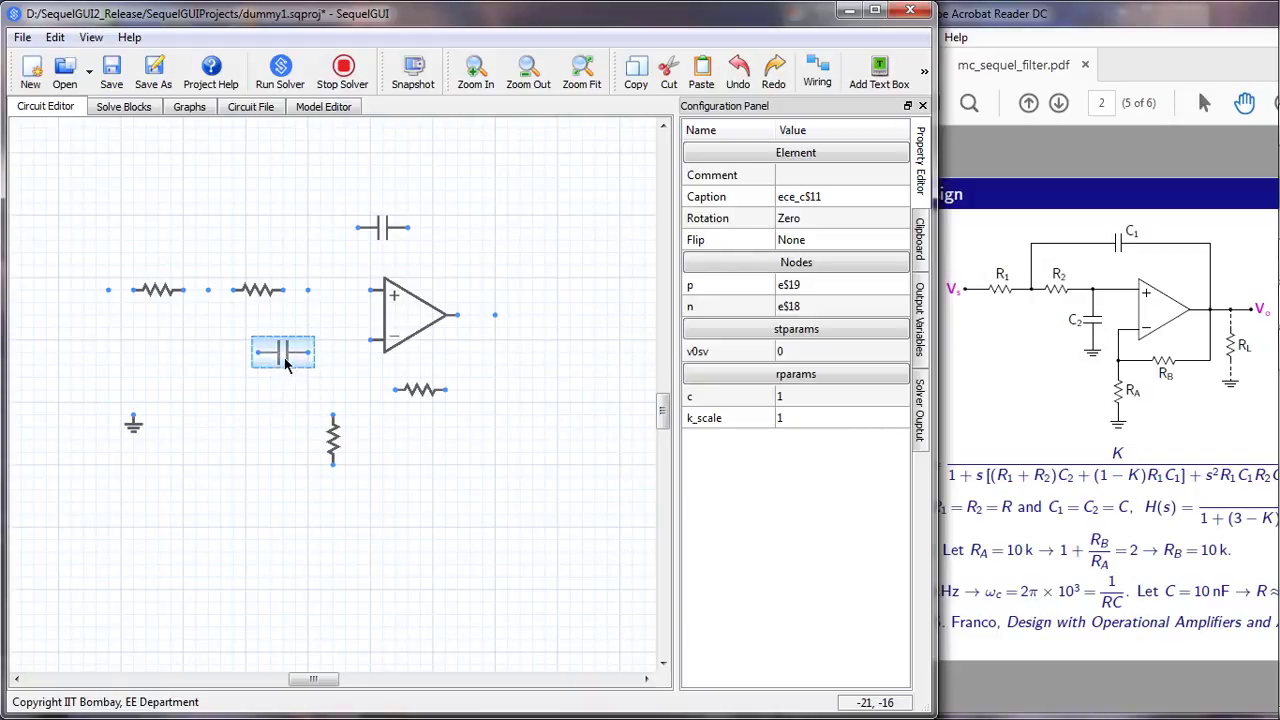
key(ctrl+r)
drag(285, 365, 310, 353)
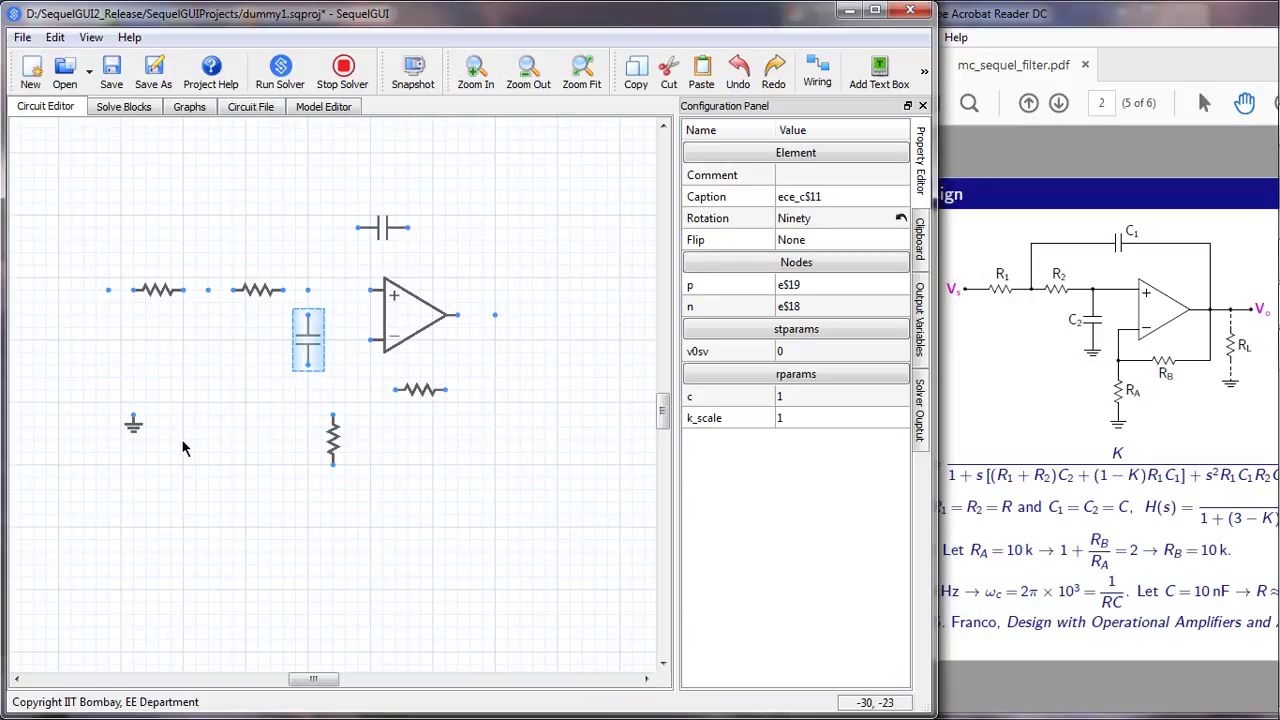
drag(140, 445, 309, 385)
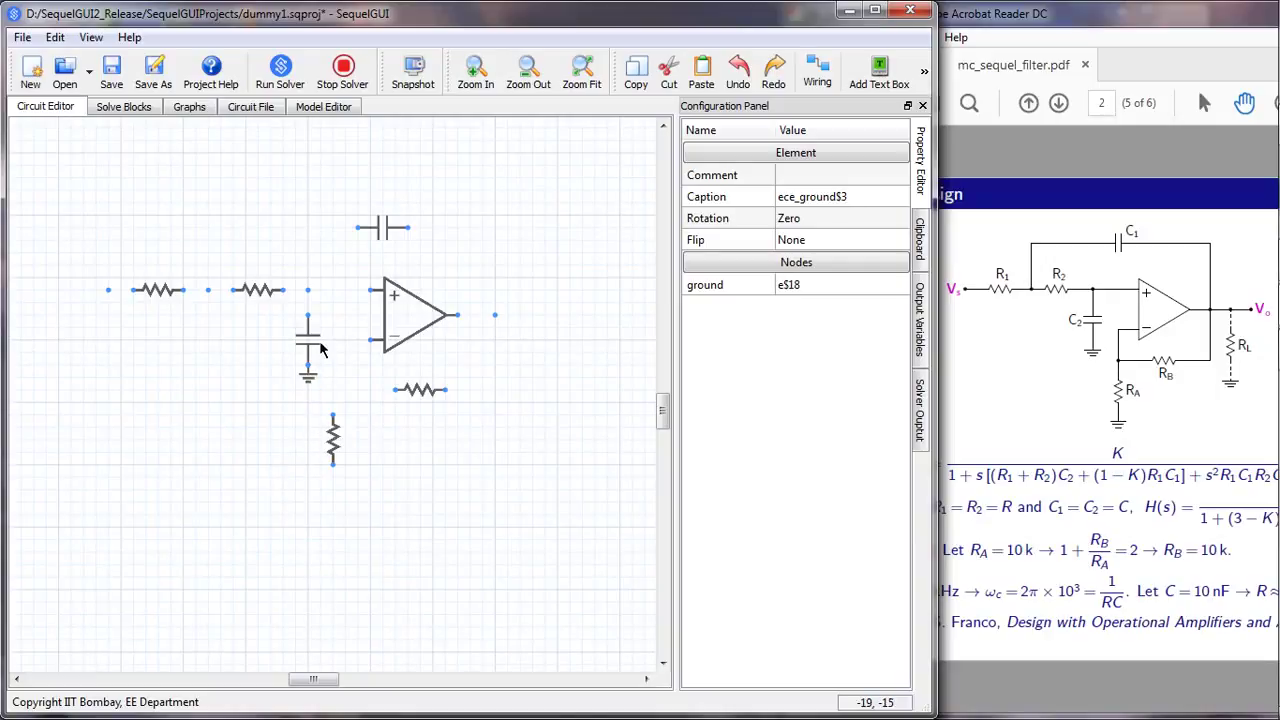
- Paste a connector copy above the vertical resistor and shift both slightly right together
click(310, 292)
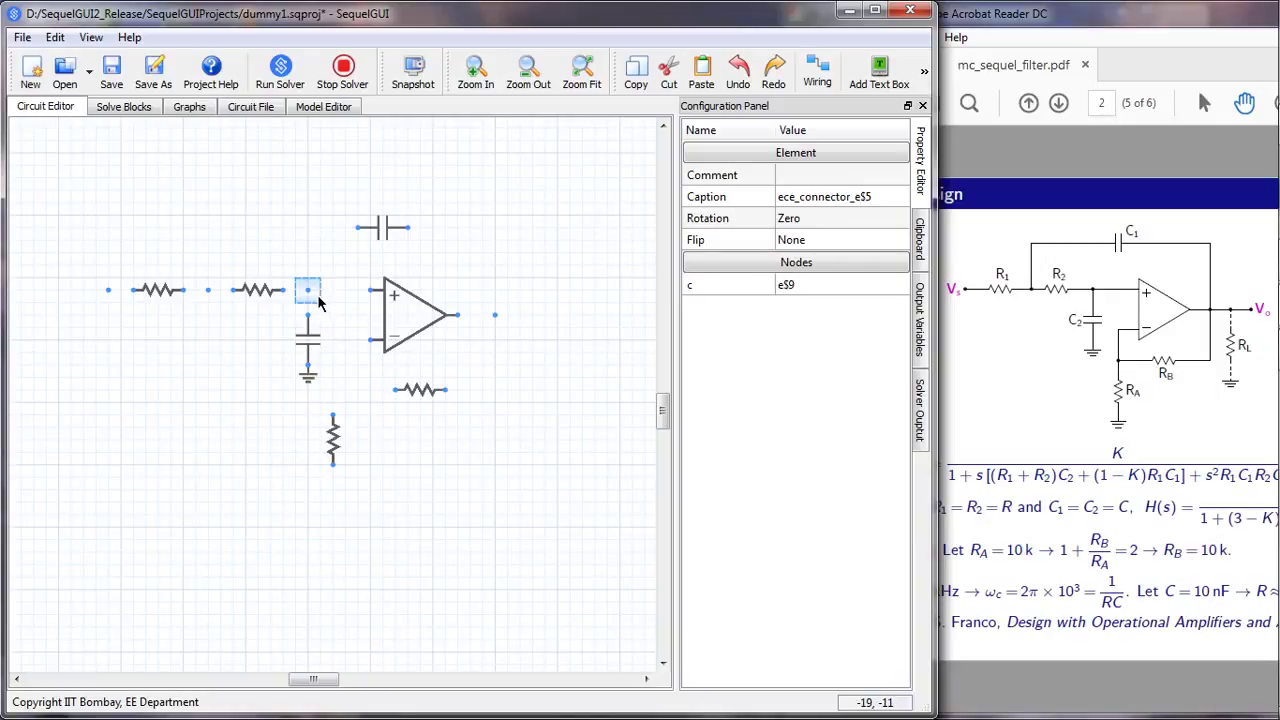
click(335, 396)
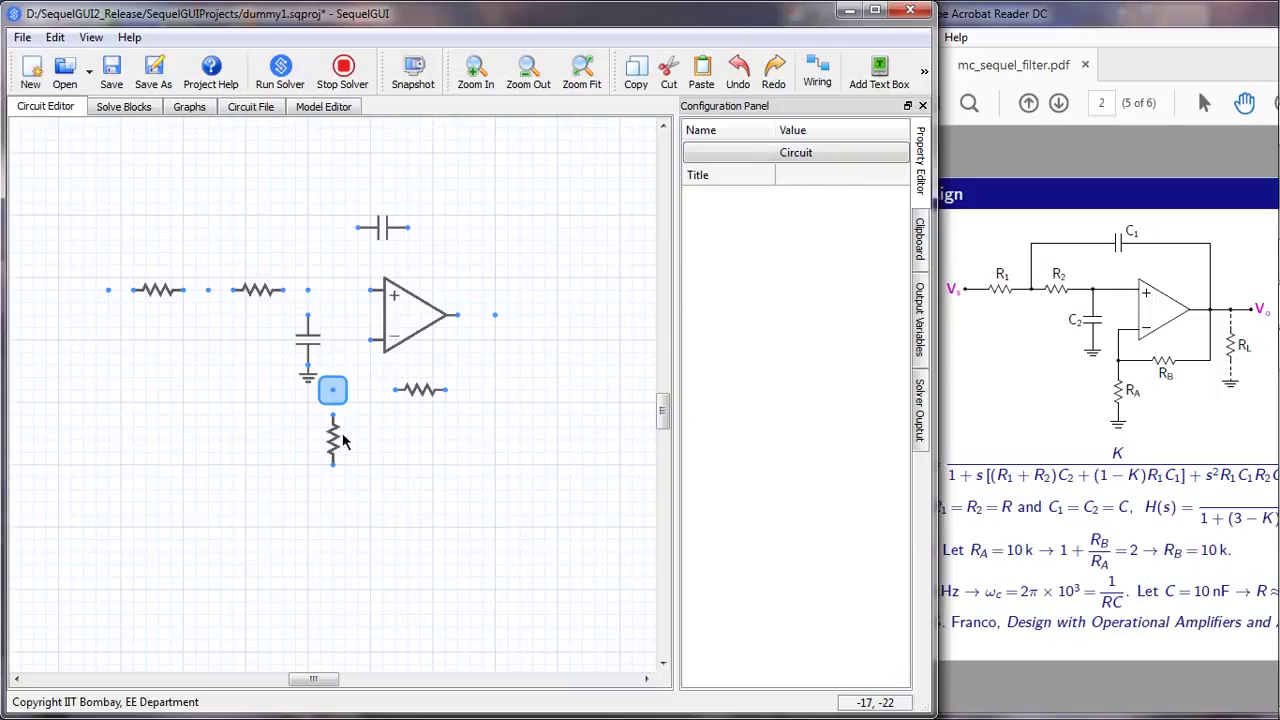
drag(330, 373, 355, 490)
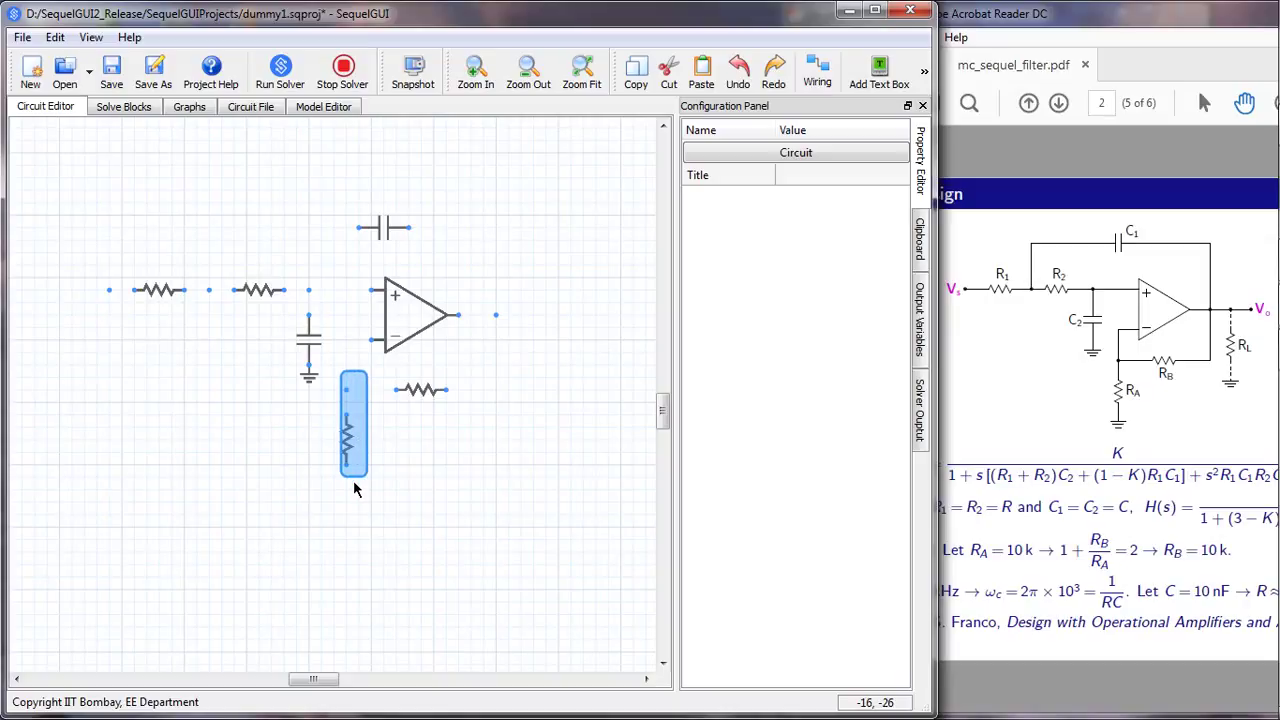
click(350, 494)
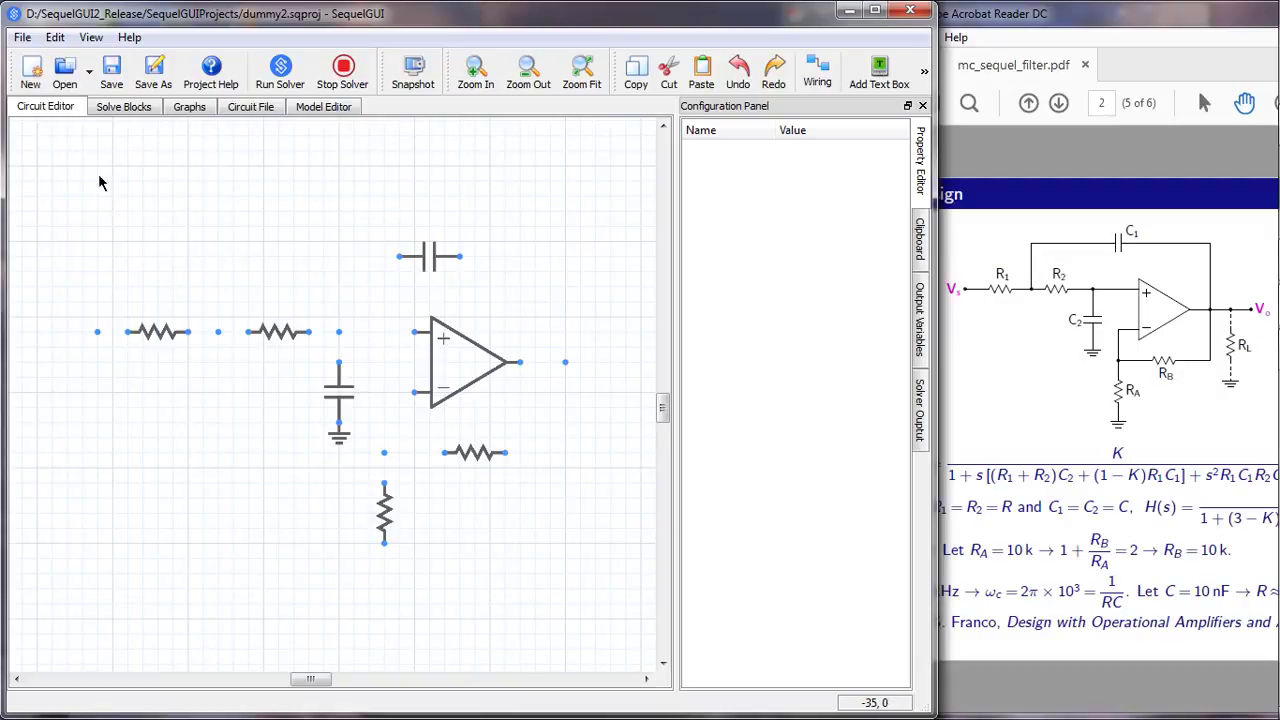
- Show the Tool Box, search for vsrcac, and place a vsrcac.ece source below and left of the first connector
click(91, 37)
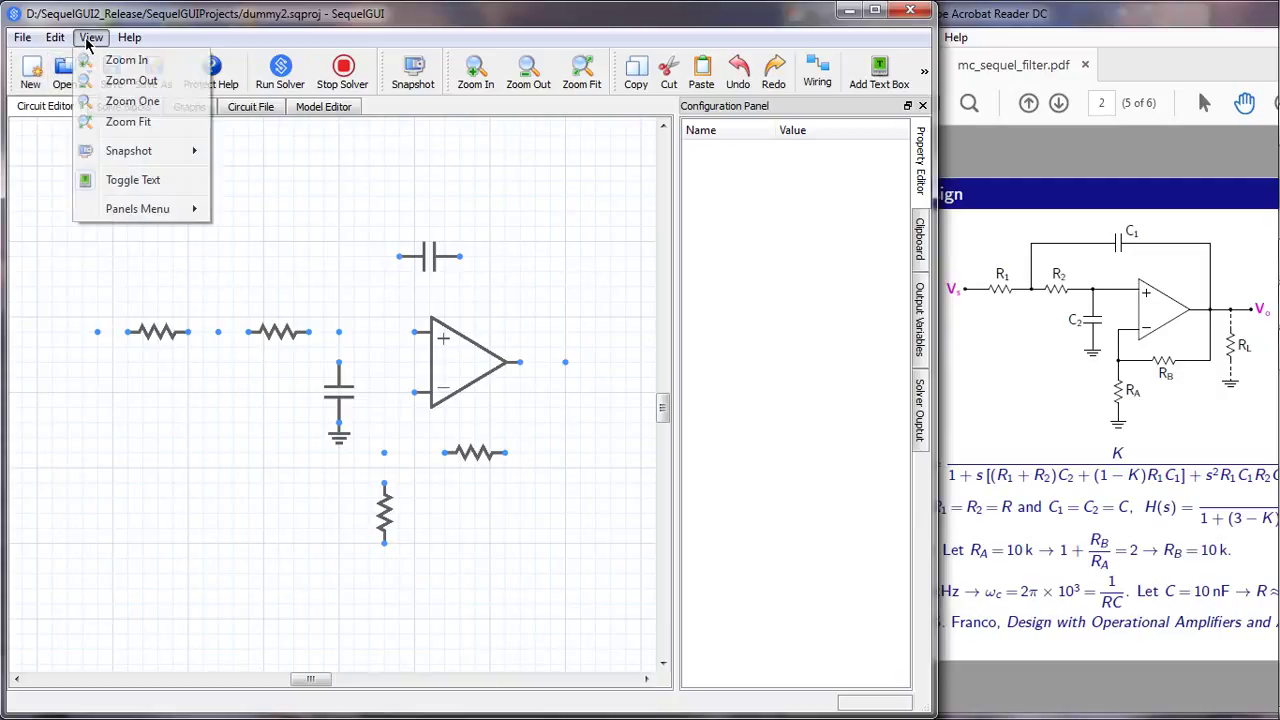
mouse_move(139, 211)
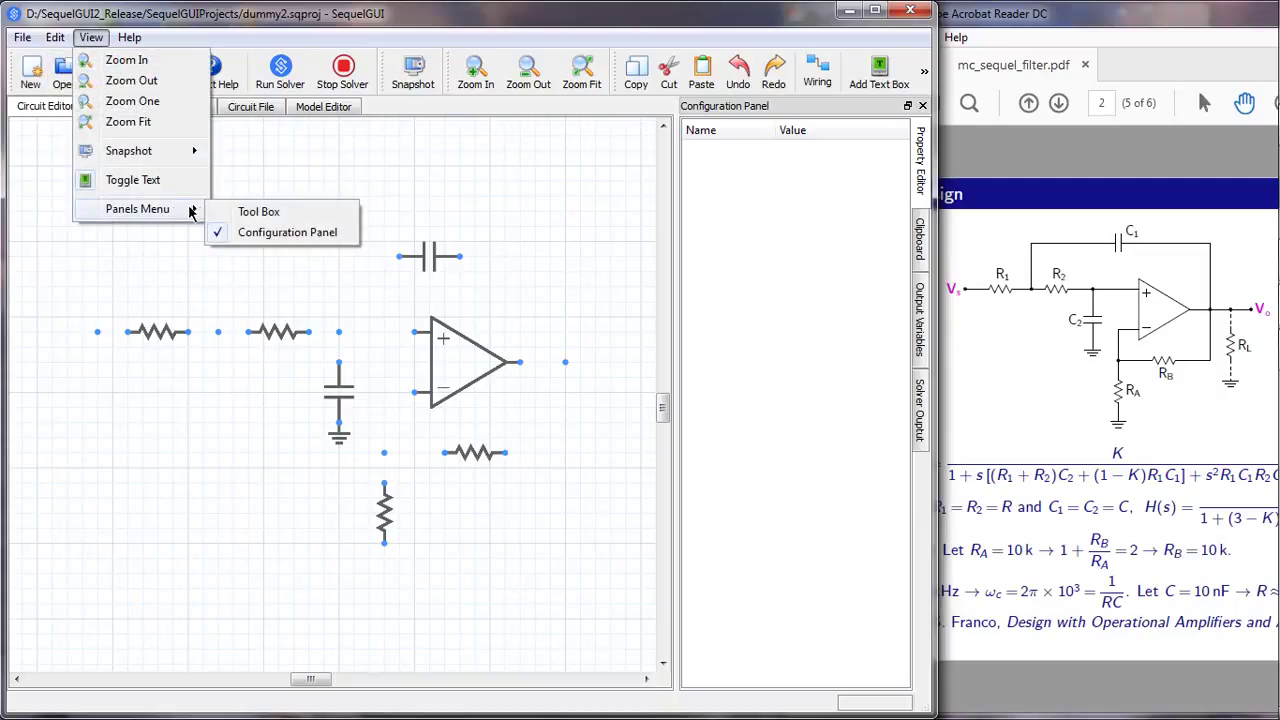
click(250, 212)
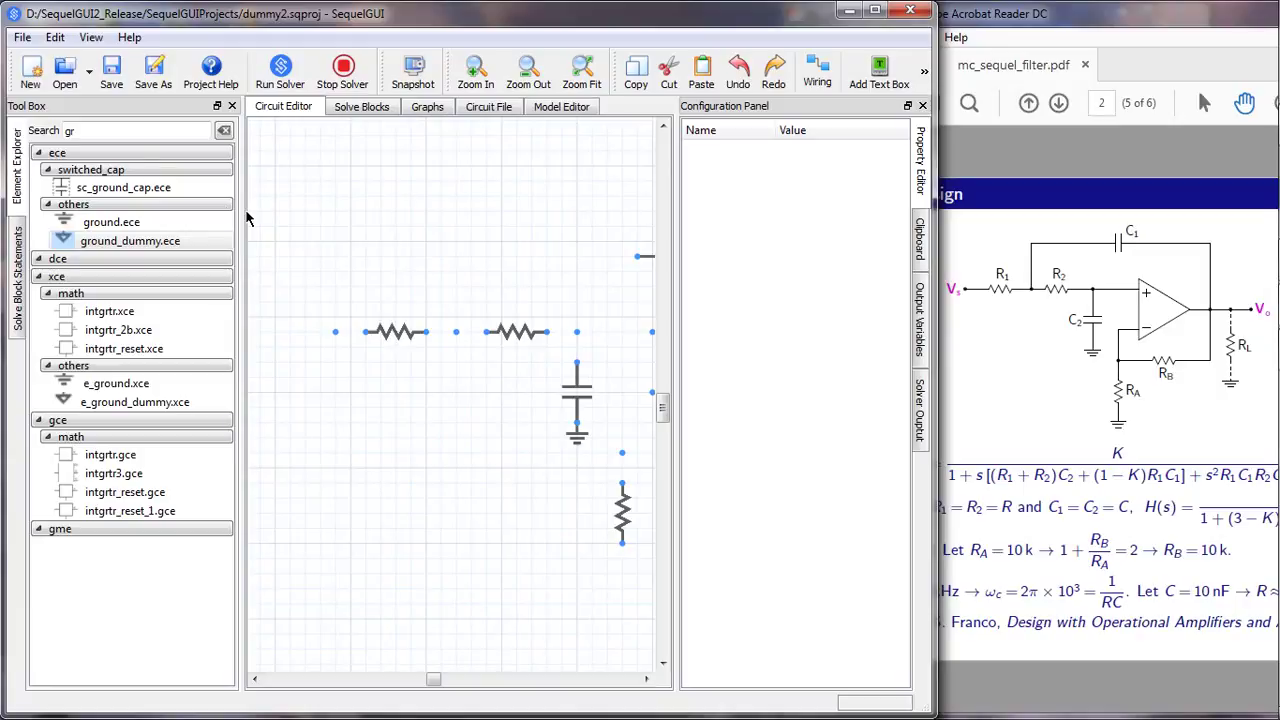
text(vsrcac)
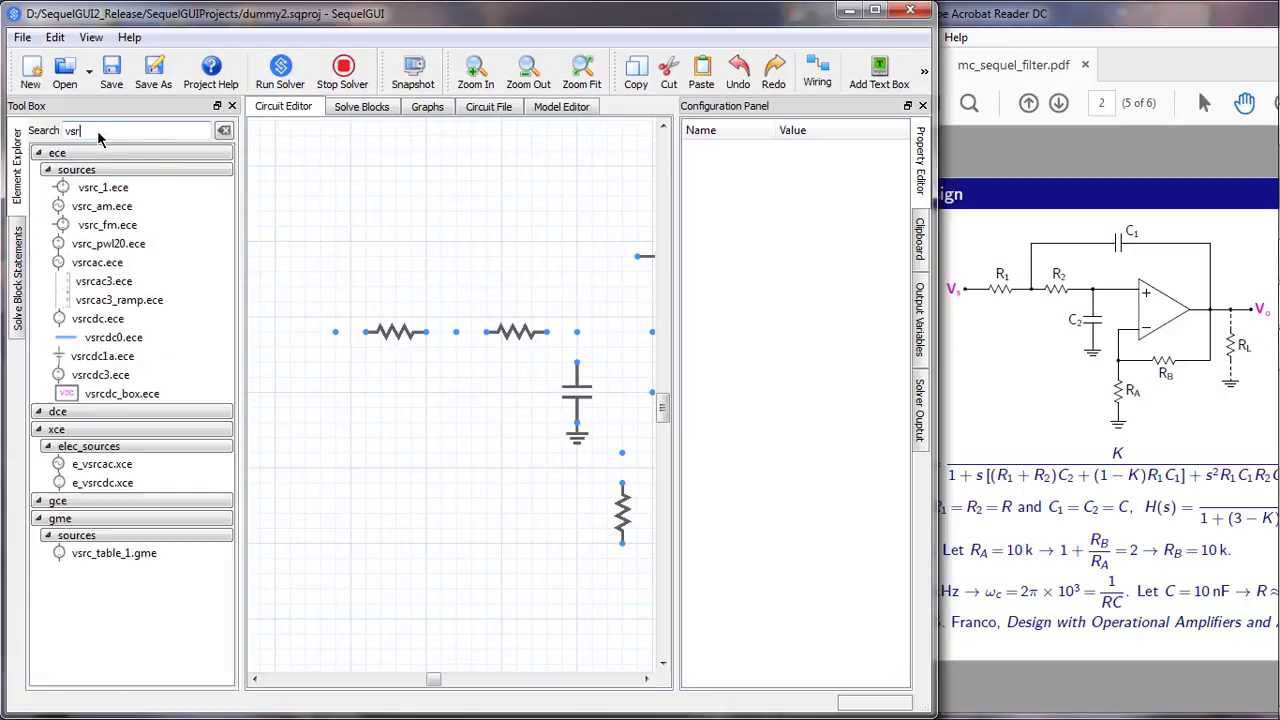
click(103, 190)
drag(105, 193, 290, 402)
- Search for gr, place a ground_dummy.ece element below the AC source, and hide the Tool Box
double_click(109, 137)
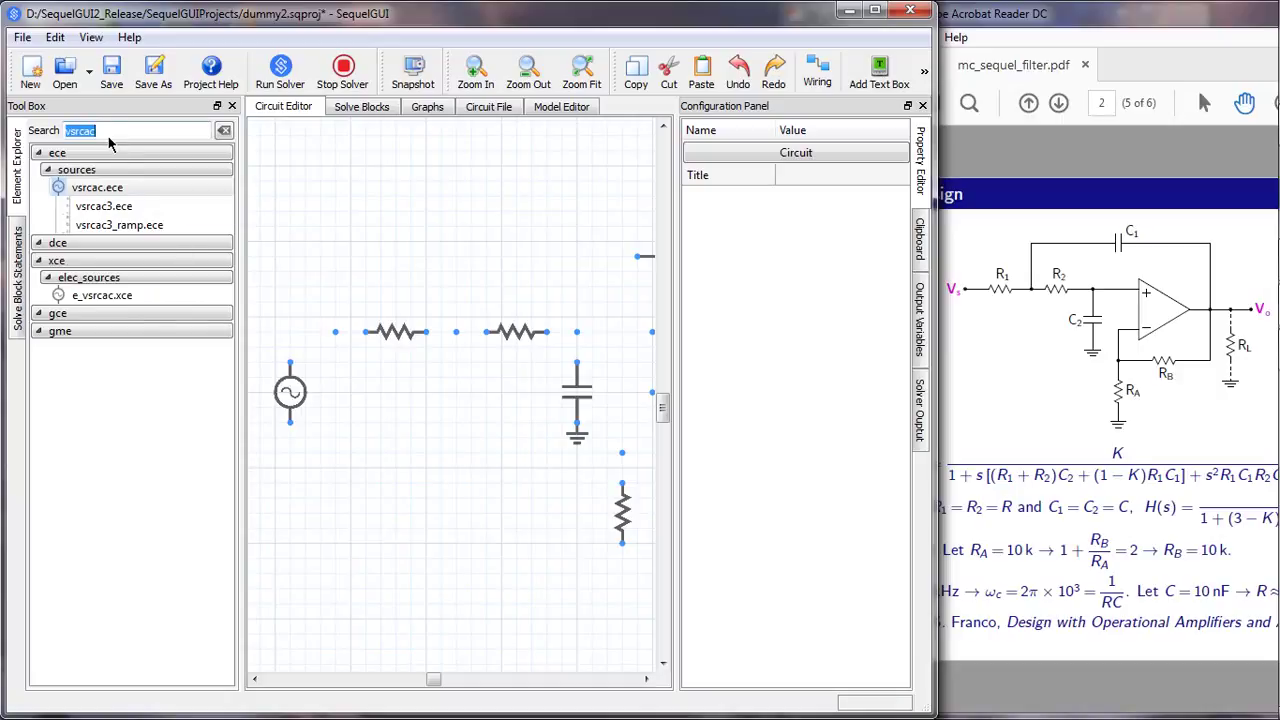
text(gr)
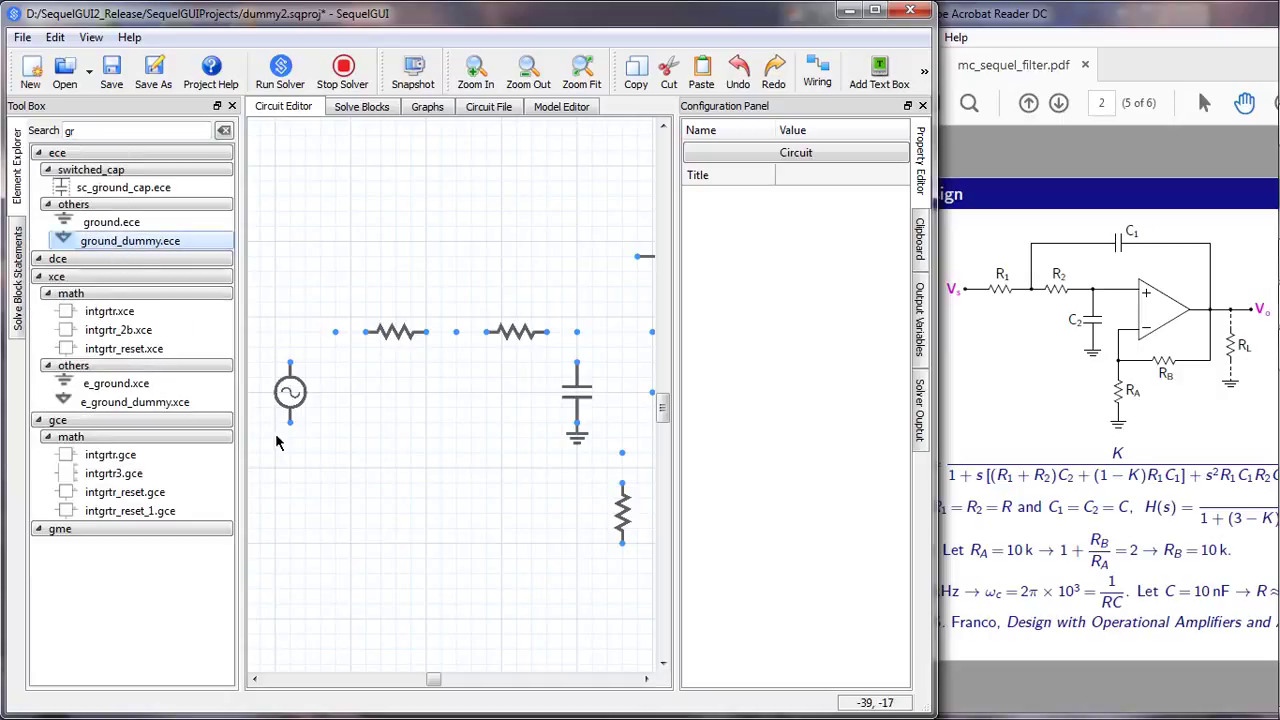
drag(298, 466, 298, 468)
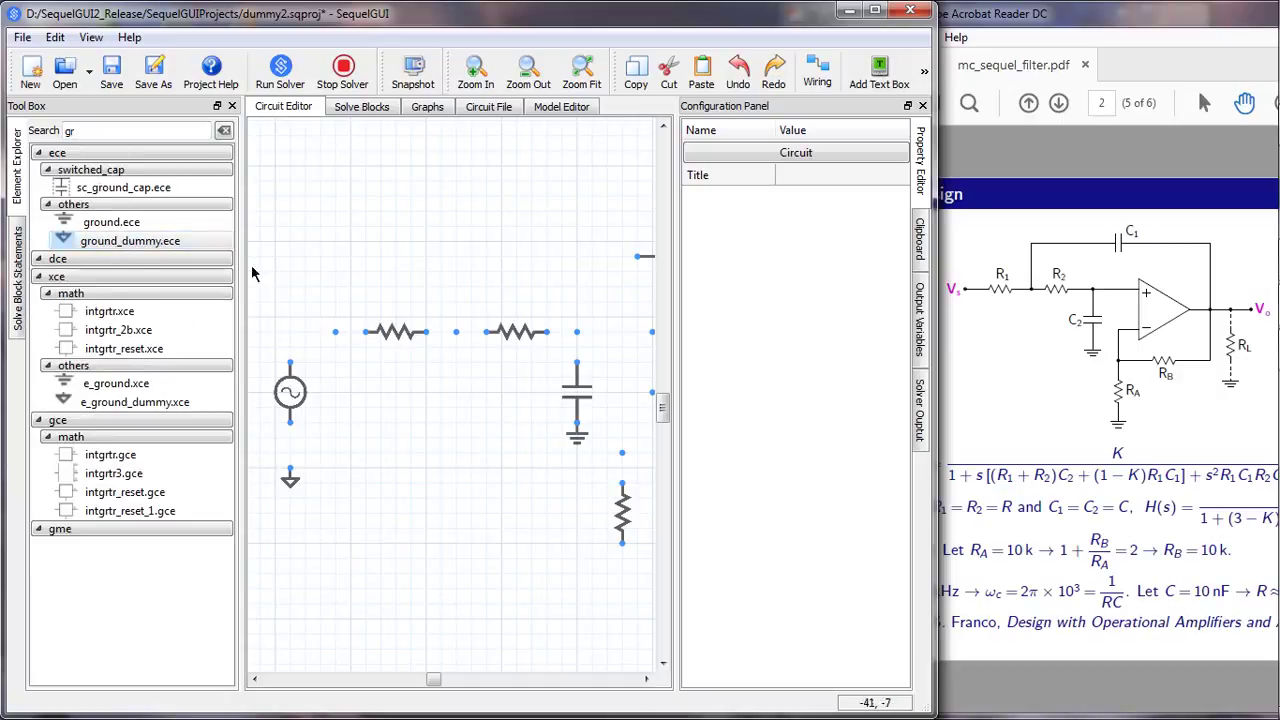
click(231, 105)
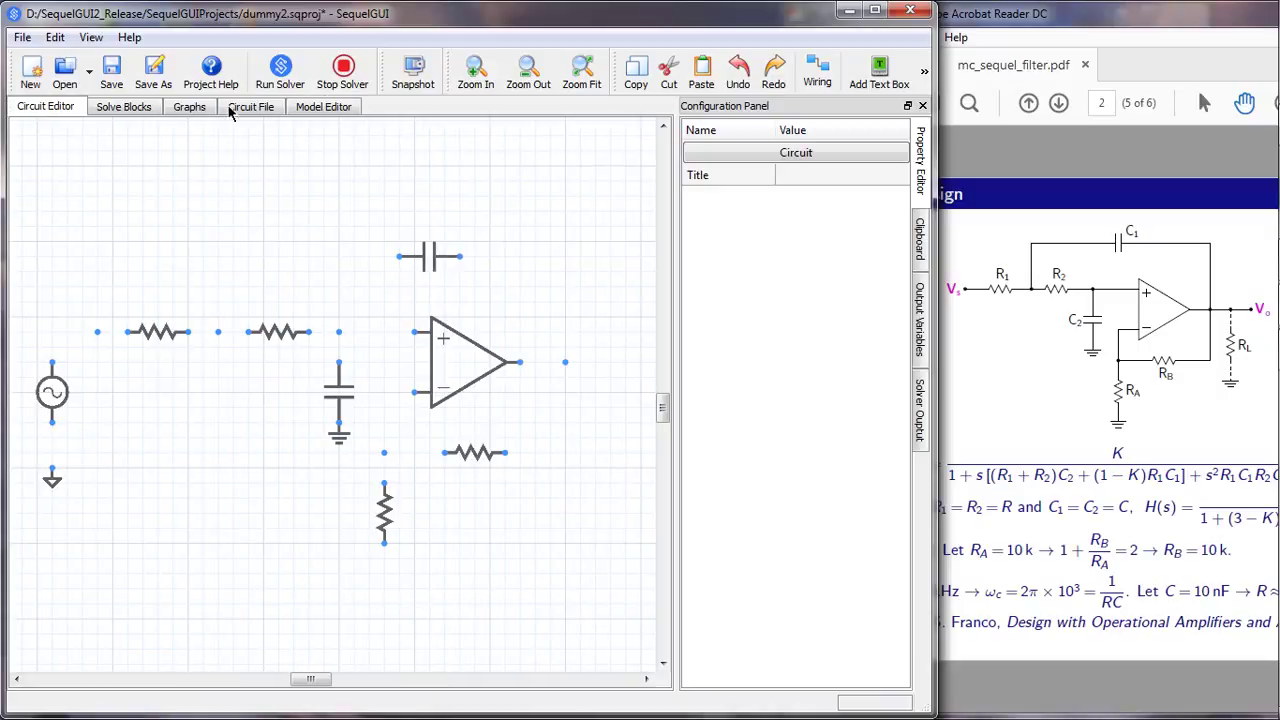
- Delete the connector left of the first horizontal resistor and move the AC source right, just below that resistor's left end
click(108, 343)
key(Delete)
drag(66, 400, 63, 399)
key(Right)
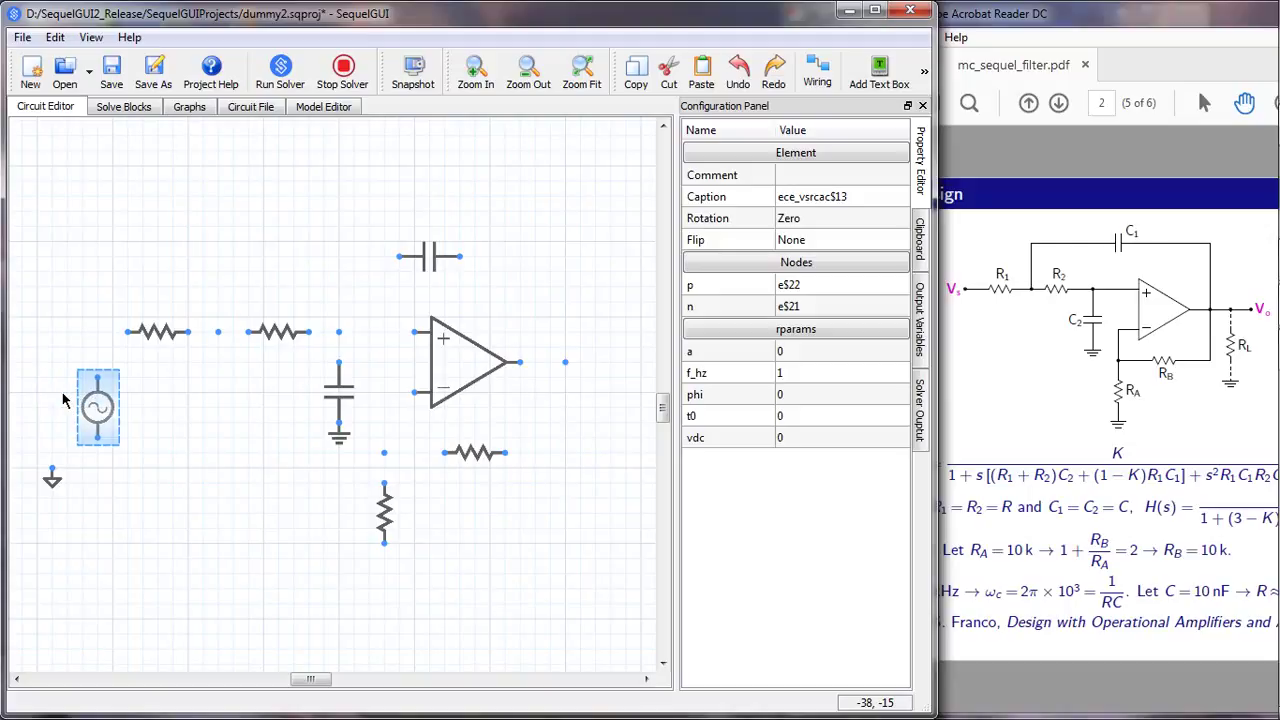
key(Right)
key(Up)
- Attach the ground to the AC source's lower end and paste a copy of it onto the vertical resistor's lower end
drag(53, 485, 113, 452)
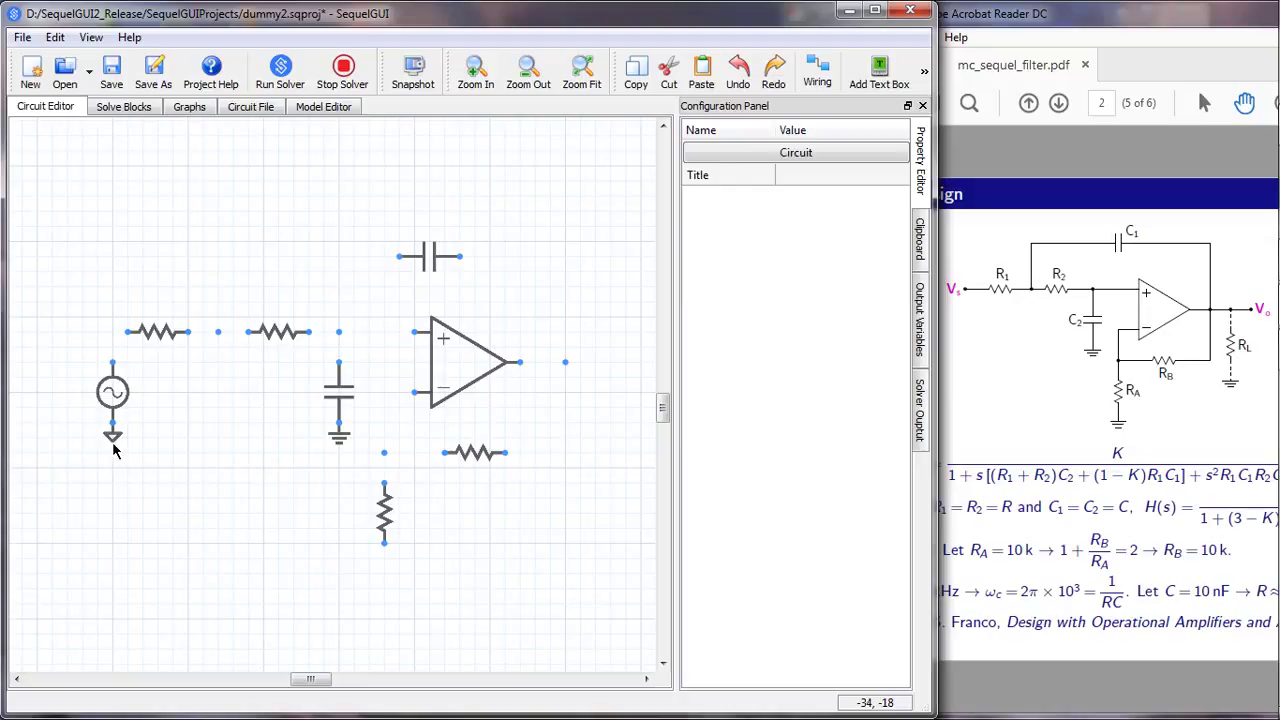
click(113, 440)
click(357, 580)
key(ctrl+v)
drag(354, 598, 384, 556)
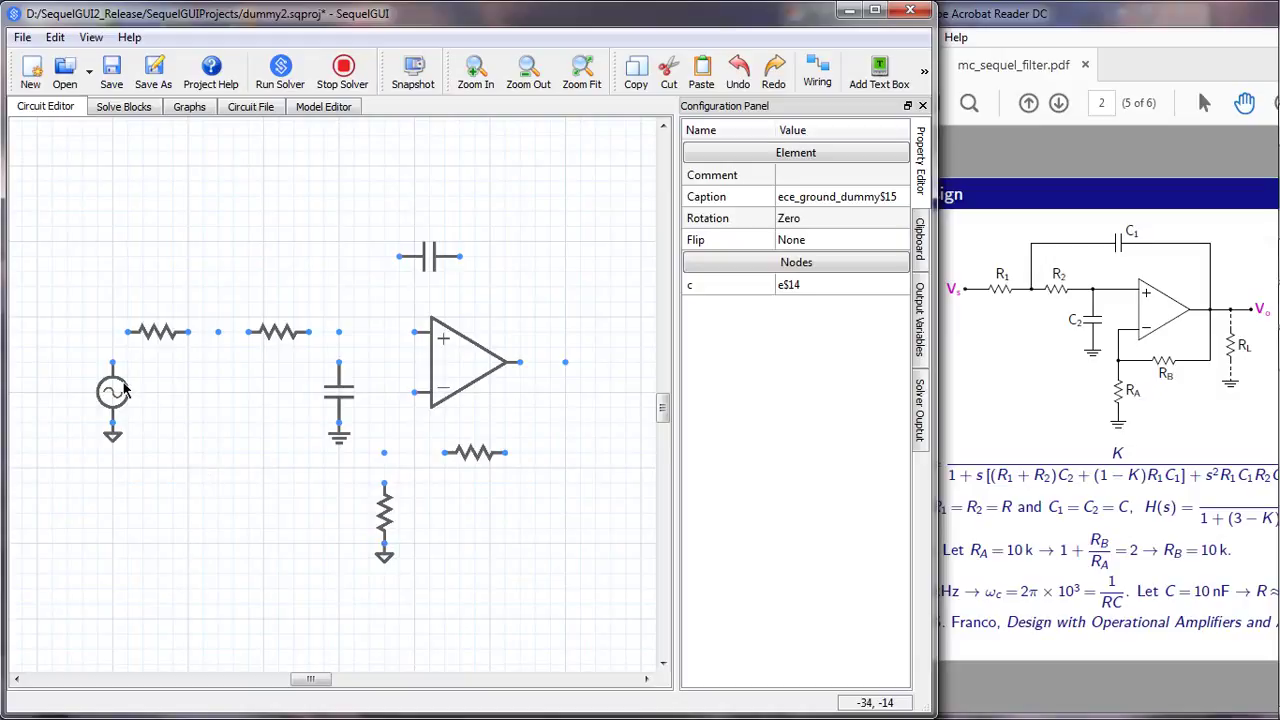
- Wire the AC source to the first resistor, and connect both series resistors and the upper capacitor through the connector between the resistors
key(w)
mouse_move(113, 364)
mouse_down()
mouse_move(127, 332)
mouse_move(249, 334)
mouse_move(221, 332)
mouse_move(220, 265)
mouse_move(400, 257)
mouse_up()
key(w)
key(w)
key(w)
key(w)
key(w)
key(w)
- Wire the second series resistor through its connector to the op-amp's plus input and the grounded capacitor
drag(313, 337, 414, 340)
key(w)
key(w)
key(w)
key(w)
key(w)
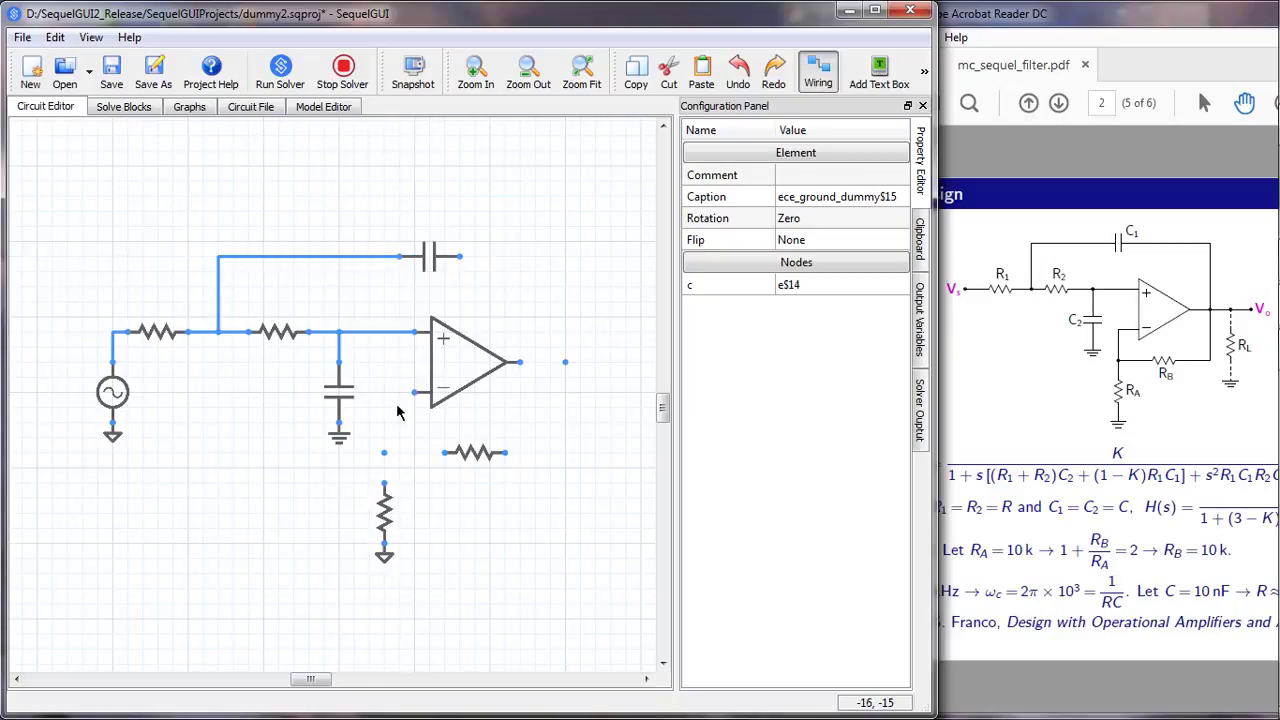
- Wire the op-amp's minus input, the vertical resistor and the horizontal feedback resistor together at the connector above the vertical resistor
drag(387, 458, 412, 393)
key(w)
key(w)
drag(387, 454, 446, 453)
key(w)
key(w)
key(w)
key(w)
- Wire the op-amp's output, the upper capacitor and the feedback resistor together at the connector beside the output
drag(519, 364, 460, 257)
key(w)
key(w)
key(w)
key(w)
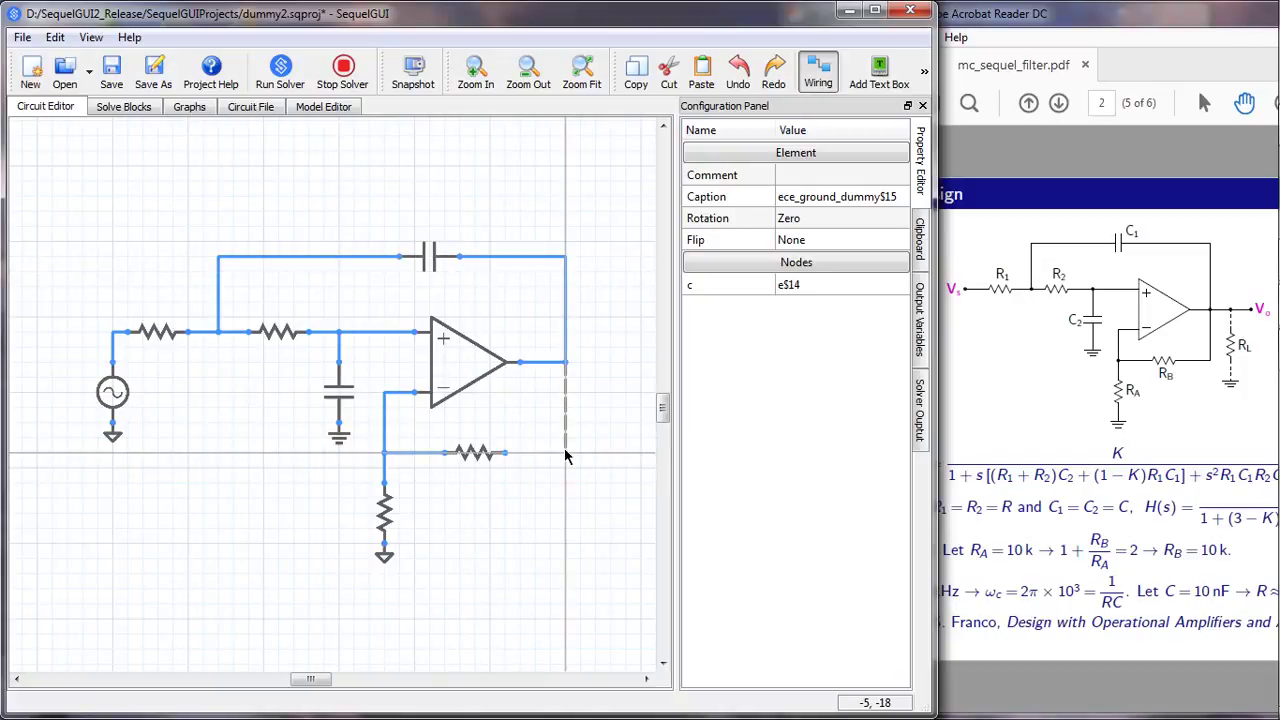
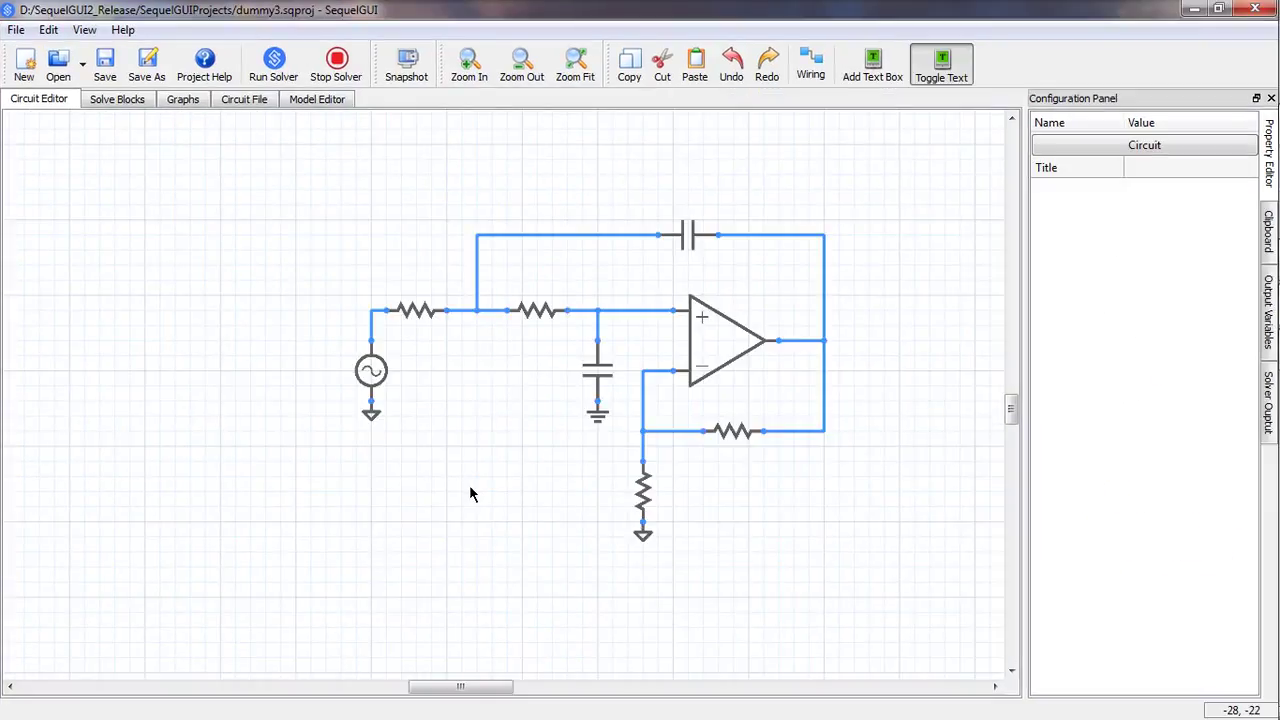
- Set the resistance r of both series resistors on the plus-input line to 16k
click(414, 313)
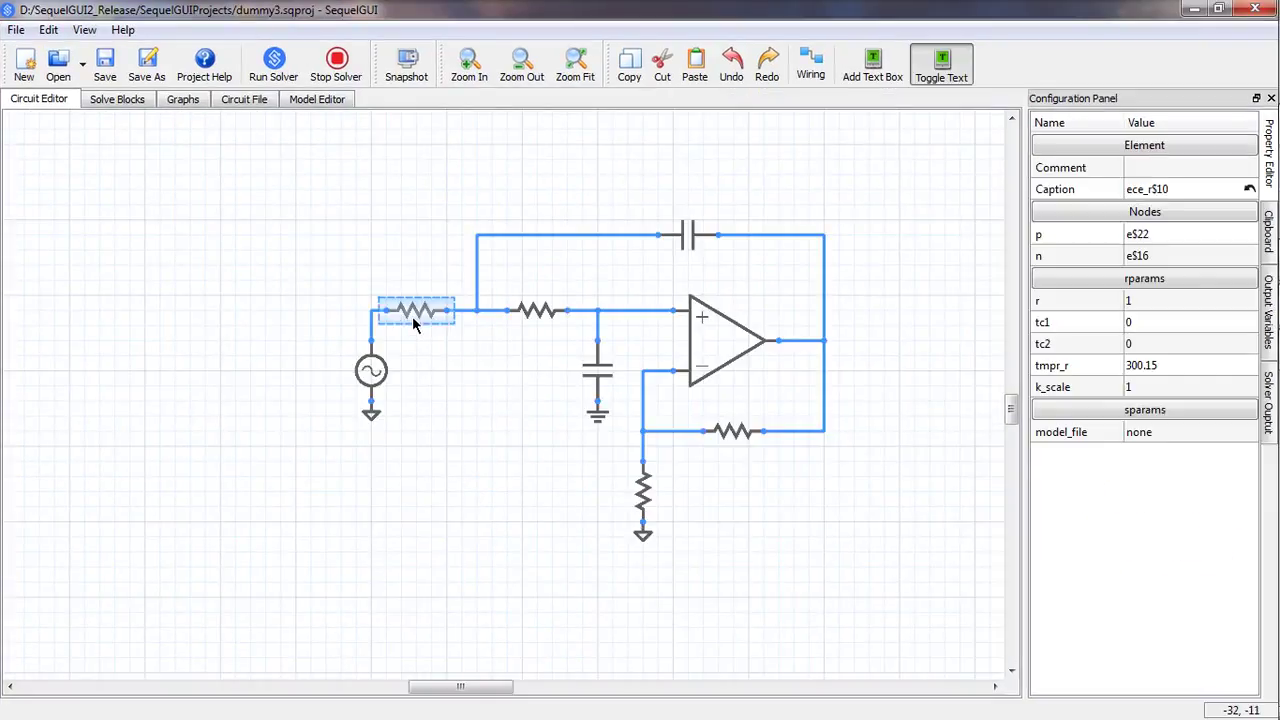
click(1173, 303)
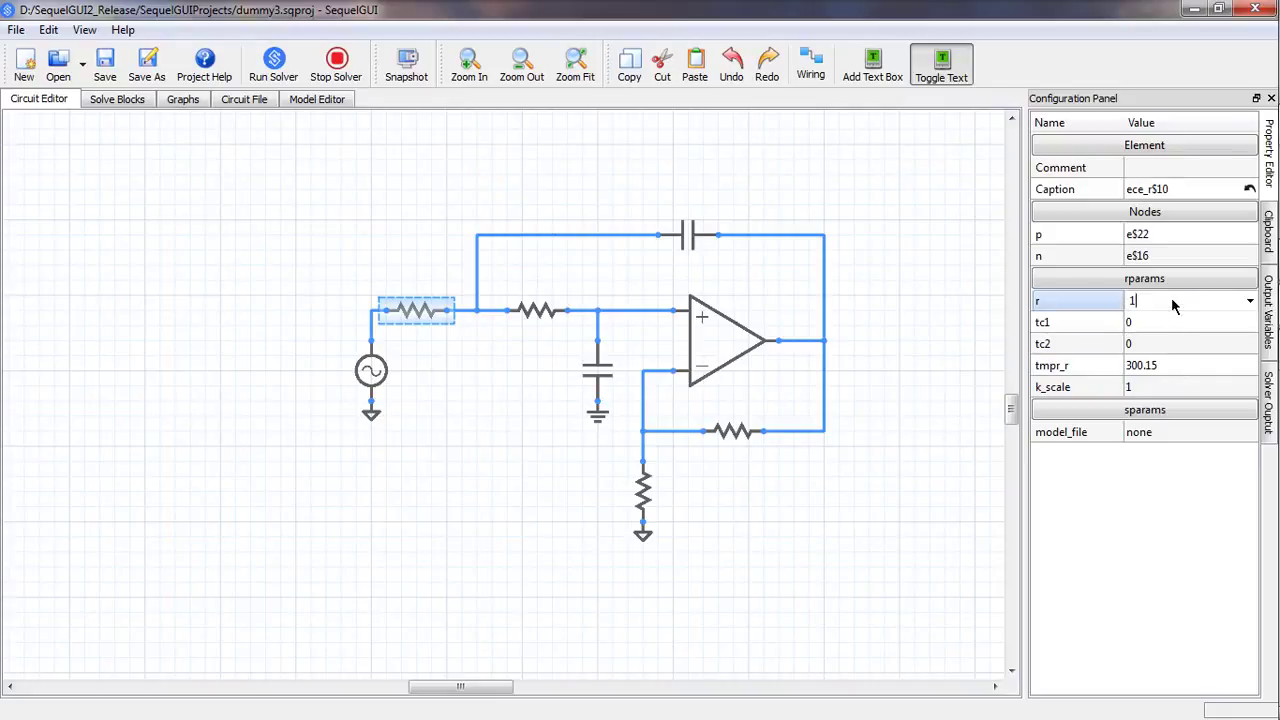
key(Return)
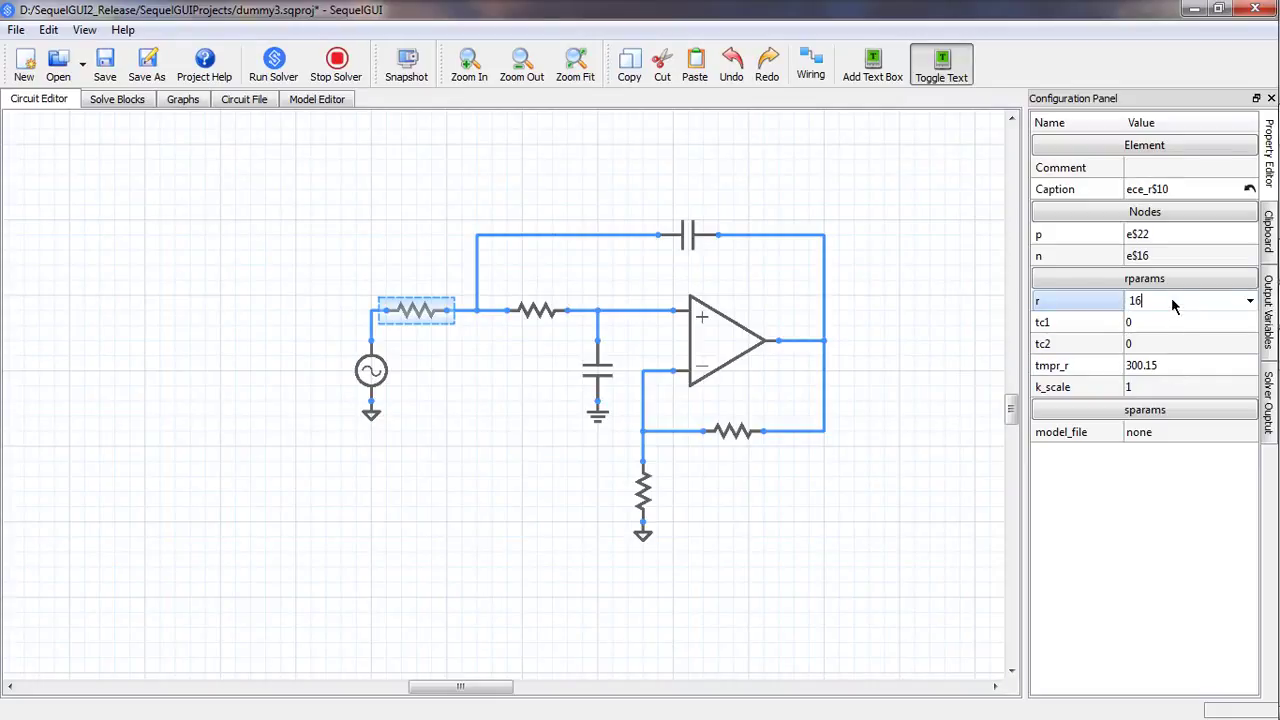
click(549, 320)
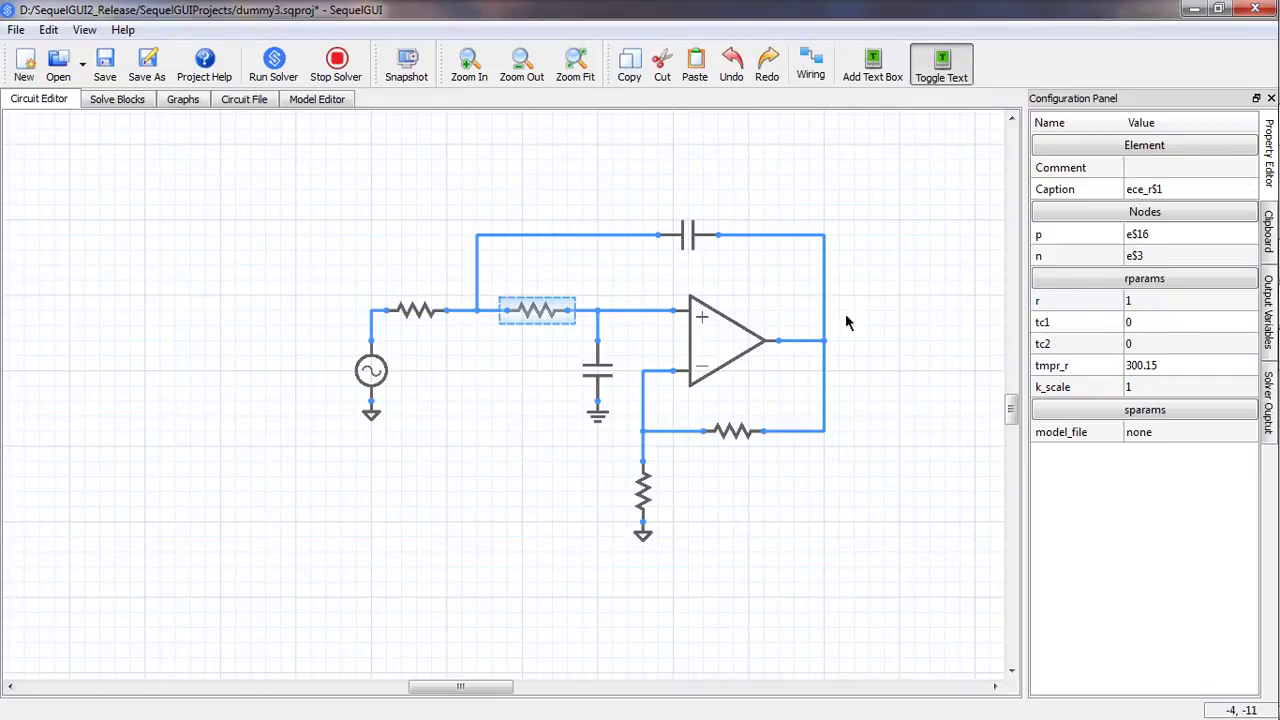
click(1140, 301)
text(16k)
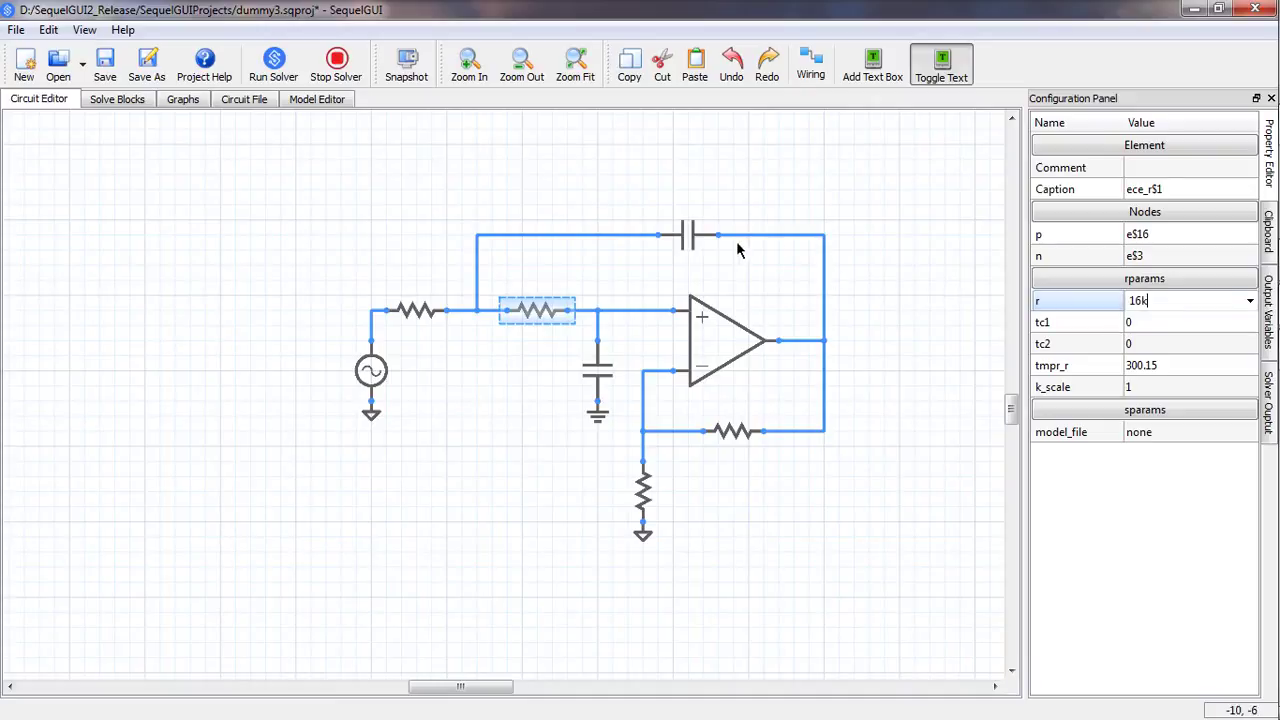
- Set the capacitance c of the upper capacitor and the grounded capacitor to 10n
click(694, 248)
click(1155, 347)
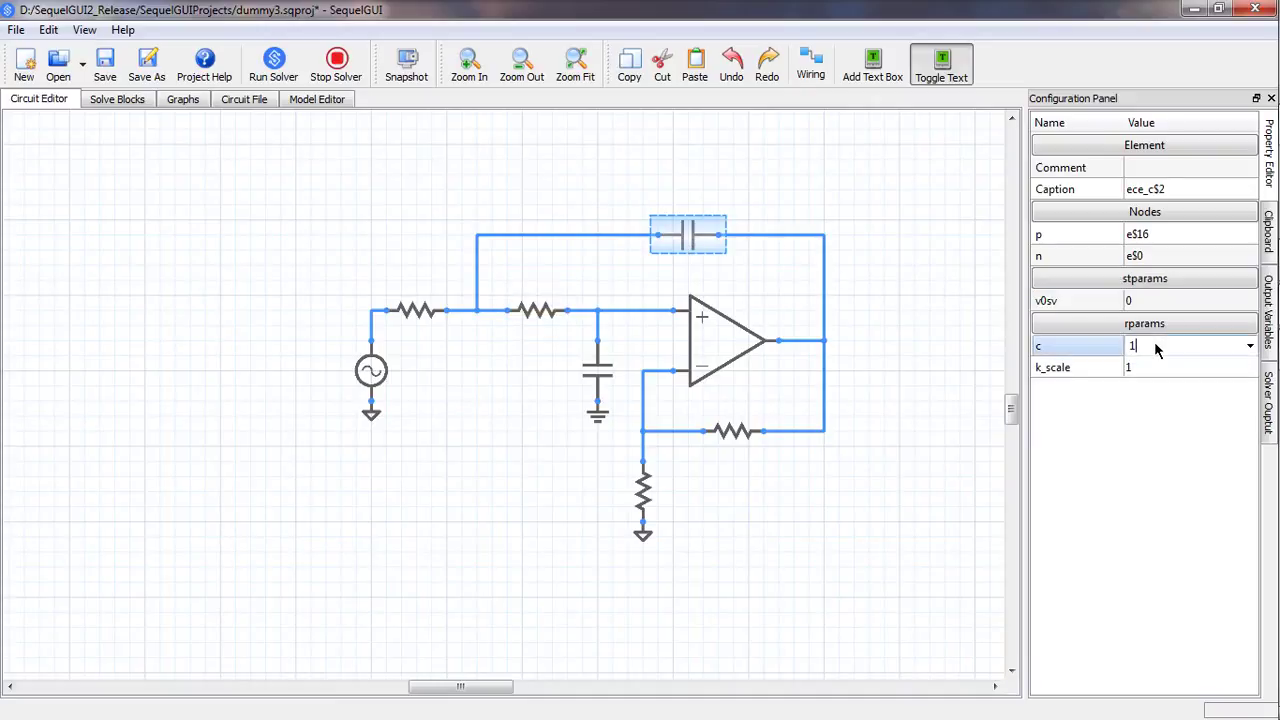
text(0n)
click(597, 372)
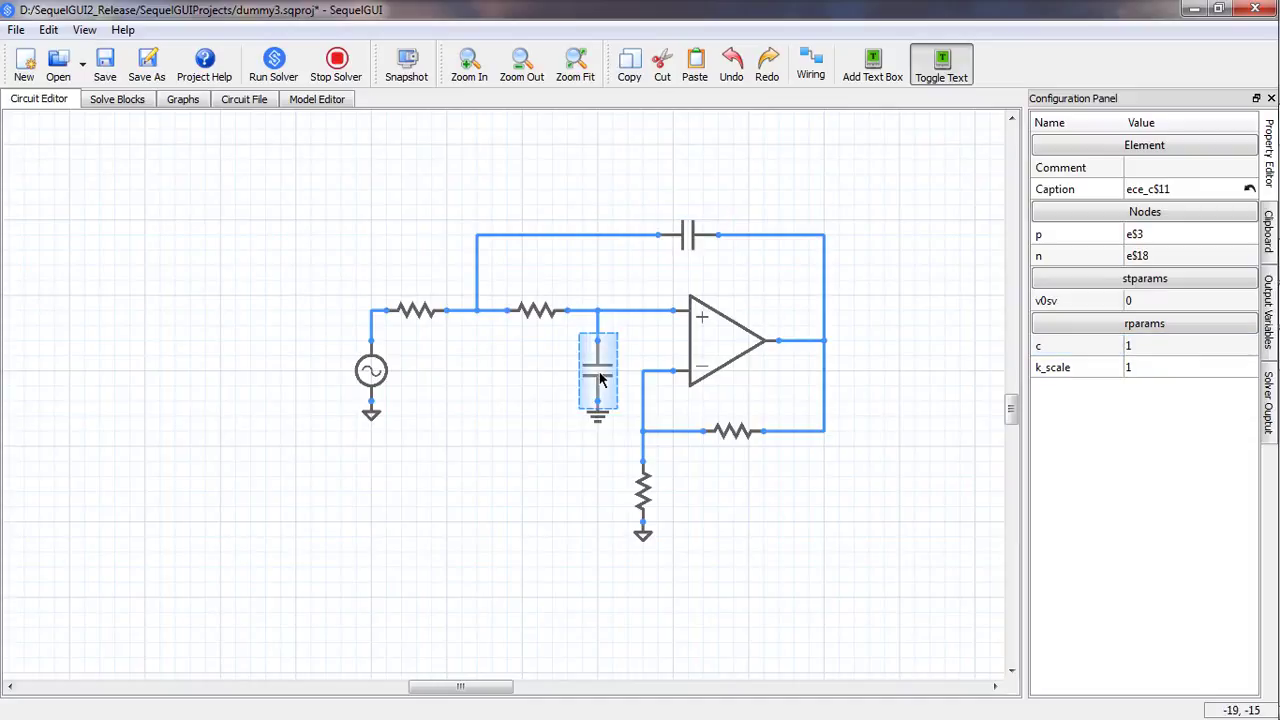
click(1147, 347)
text(0n)
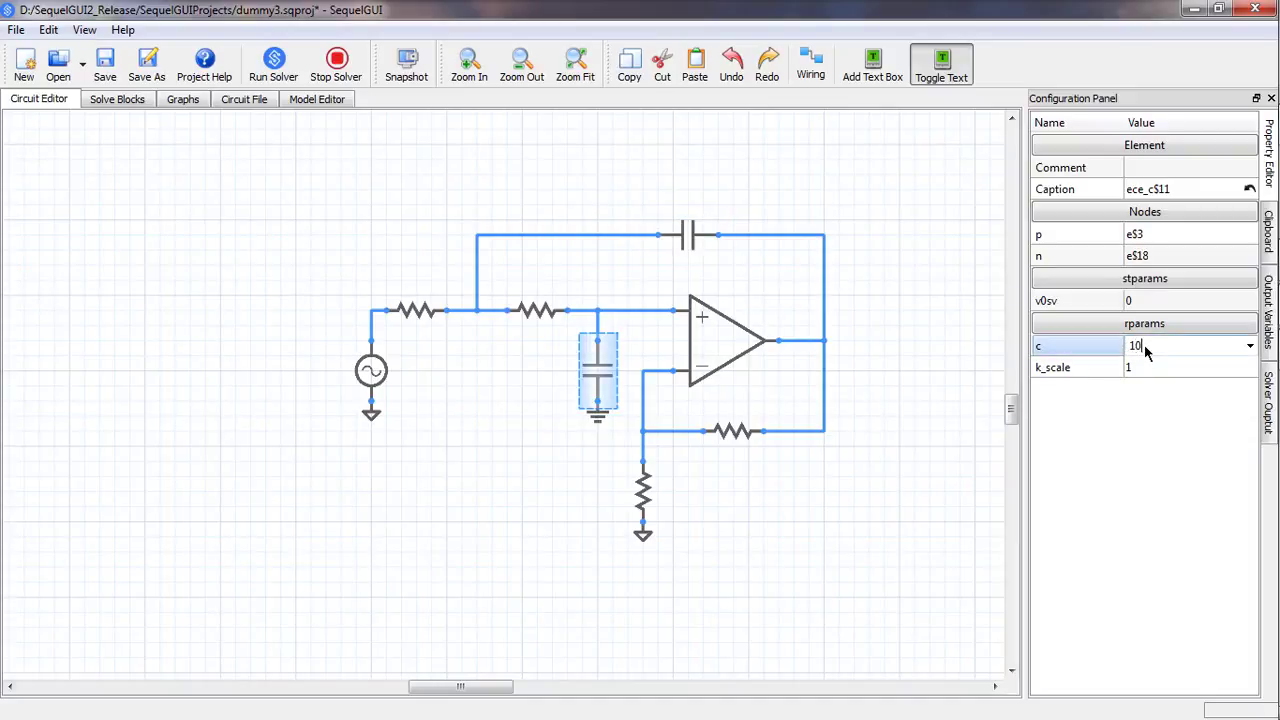
- Set the resistance r of the feedback resistor and the vertical grounded resistor to 10k
click(725, 432)
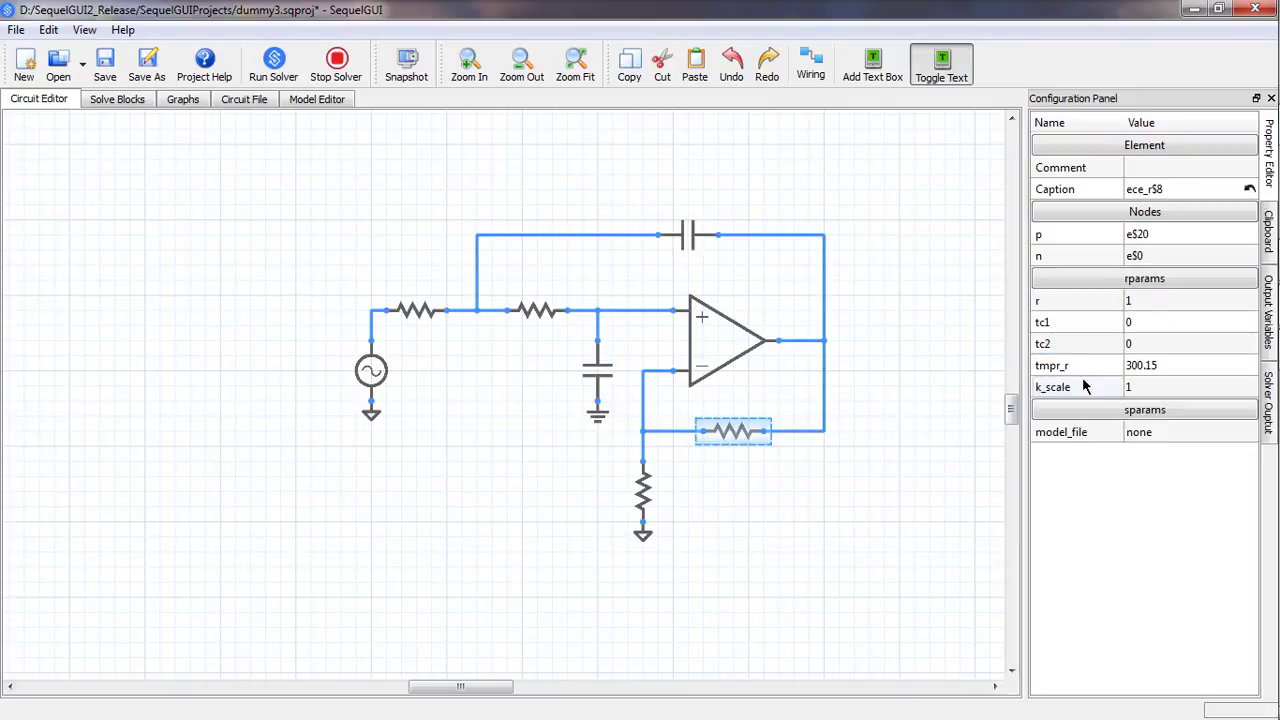
click(1150, 303)
text(0k)
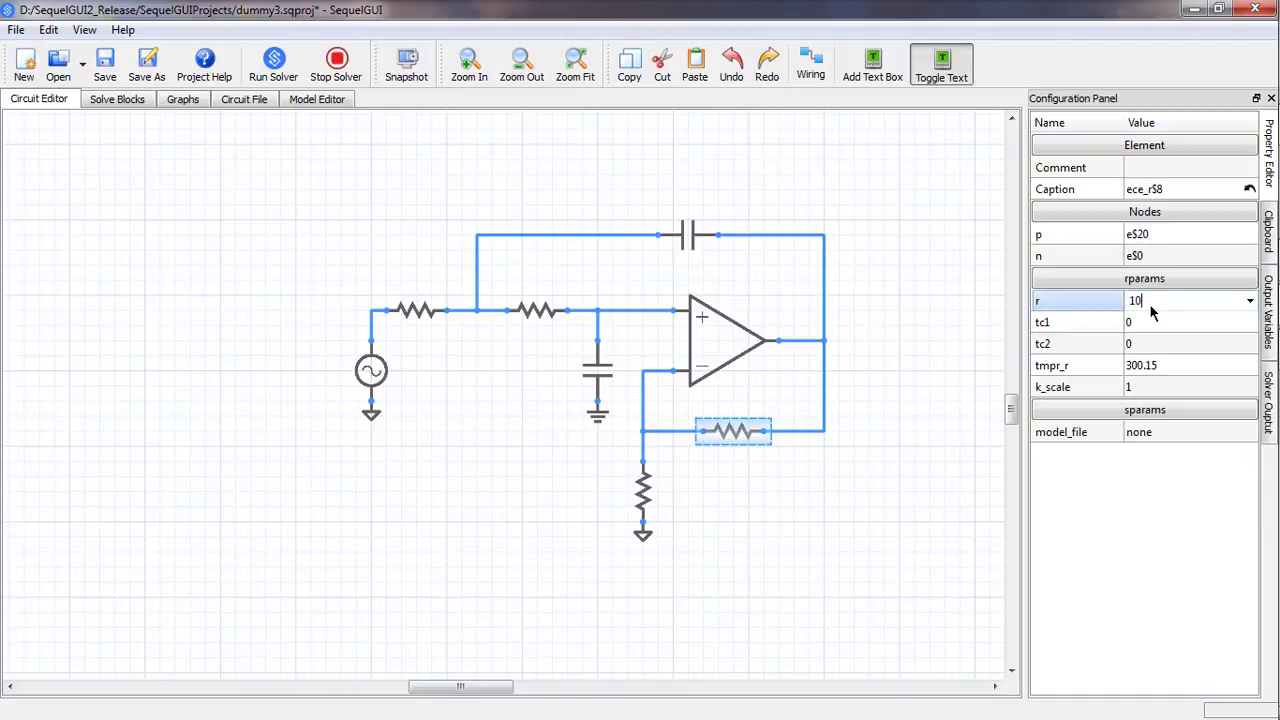
click(643, 493)
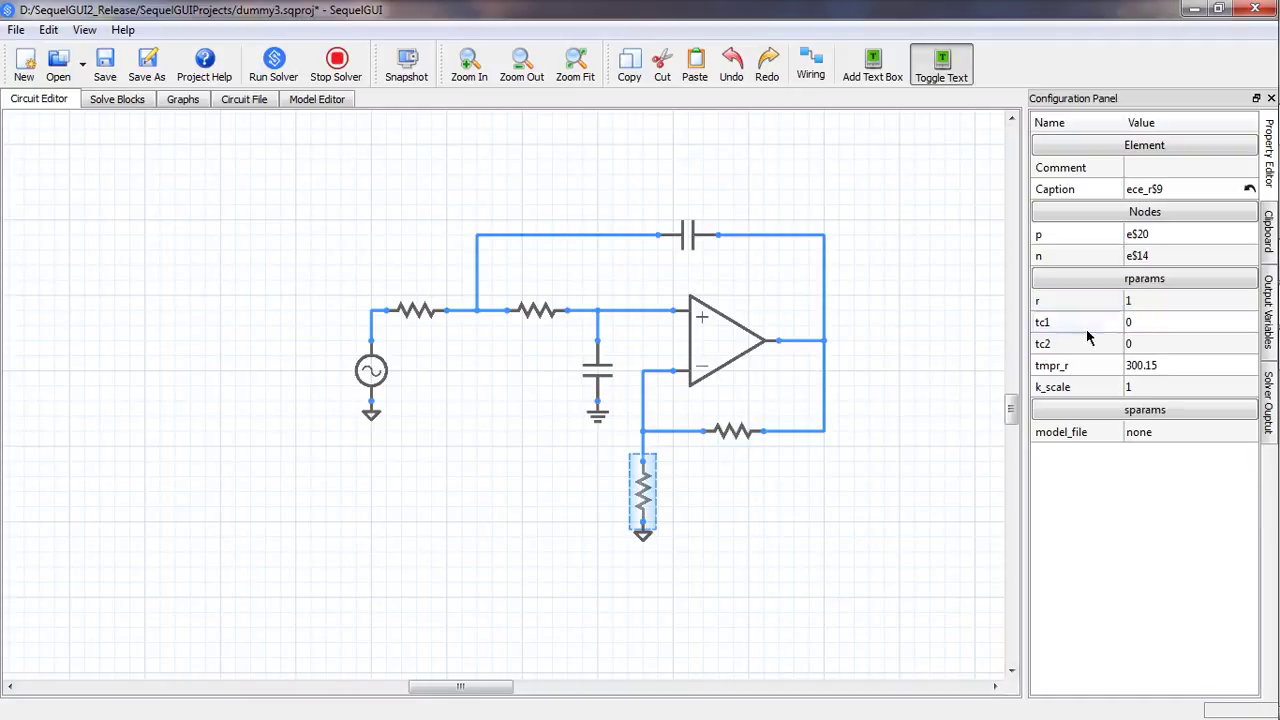
click(1150, 303)
text(0k)
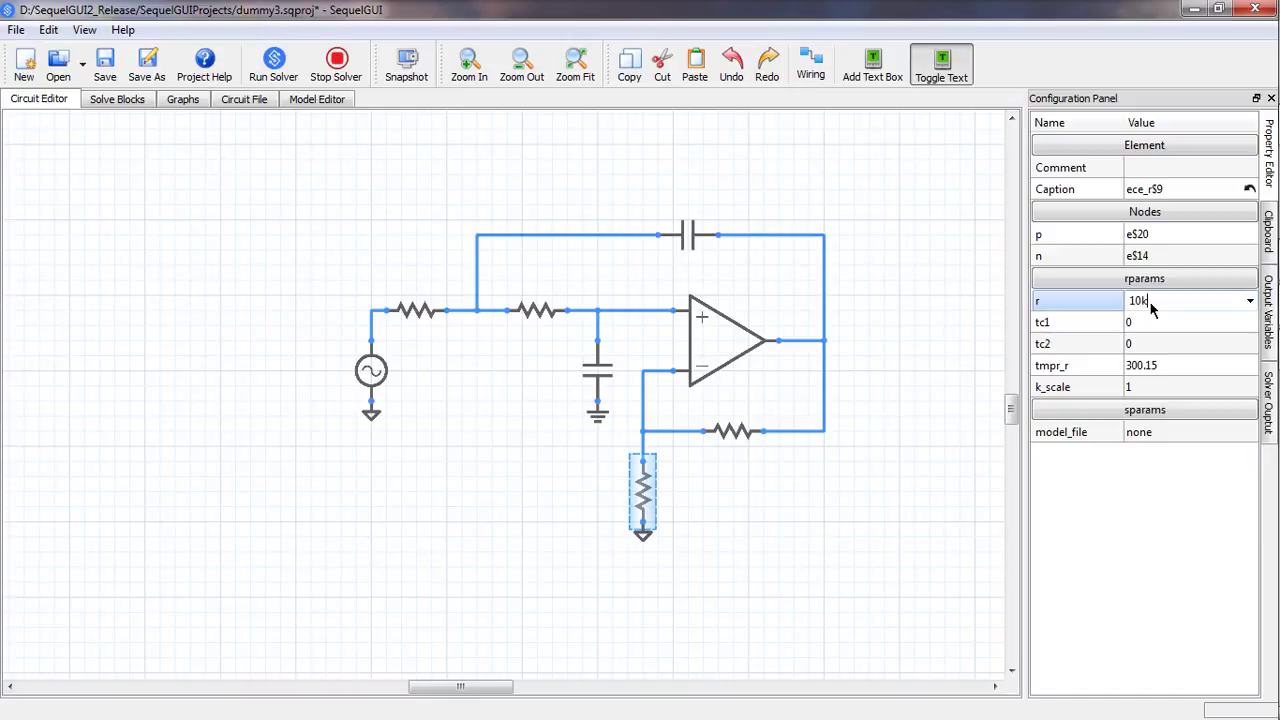
- Add the default property text box to the first series resistor and place its 16k label above it
right_click(415, 320)
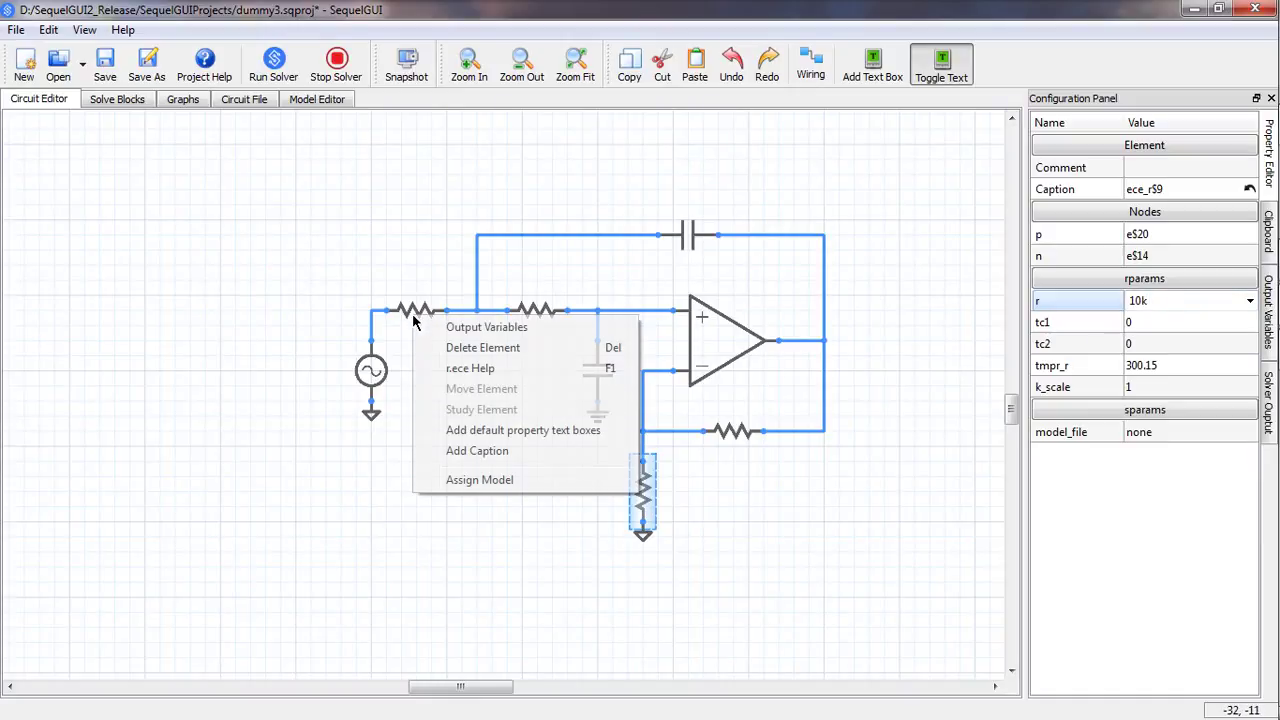
click(560, 508)
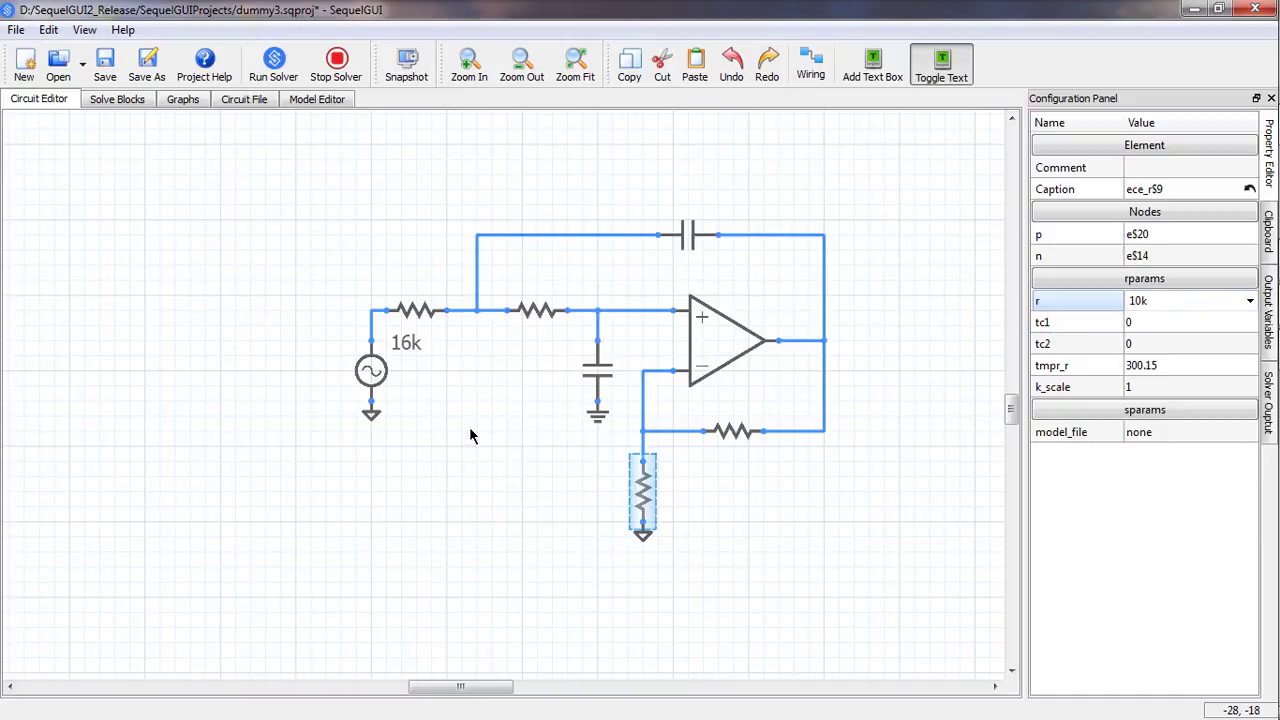
drag(400, 354, 408, 300)
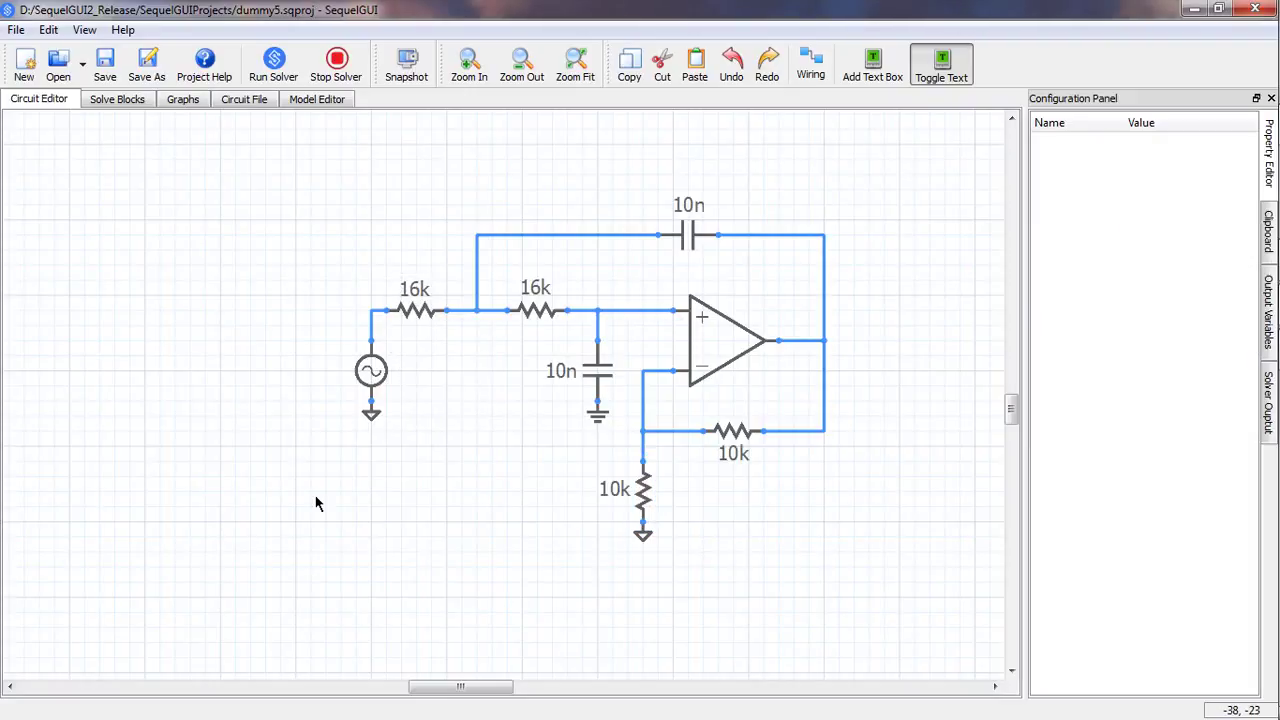
- Set the AC source's parameter a to 10m
click(378, 379)
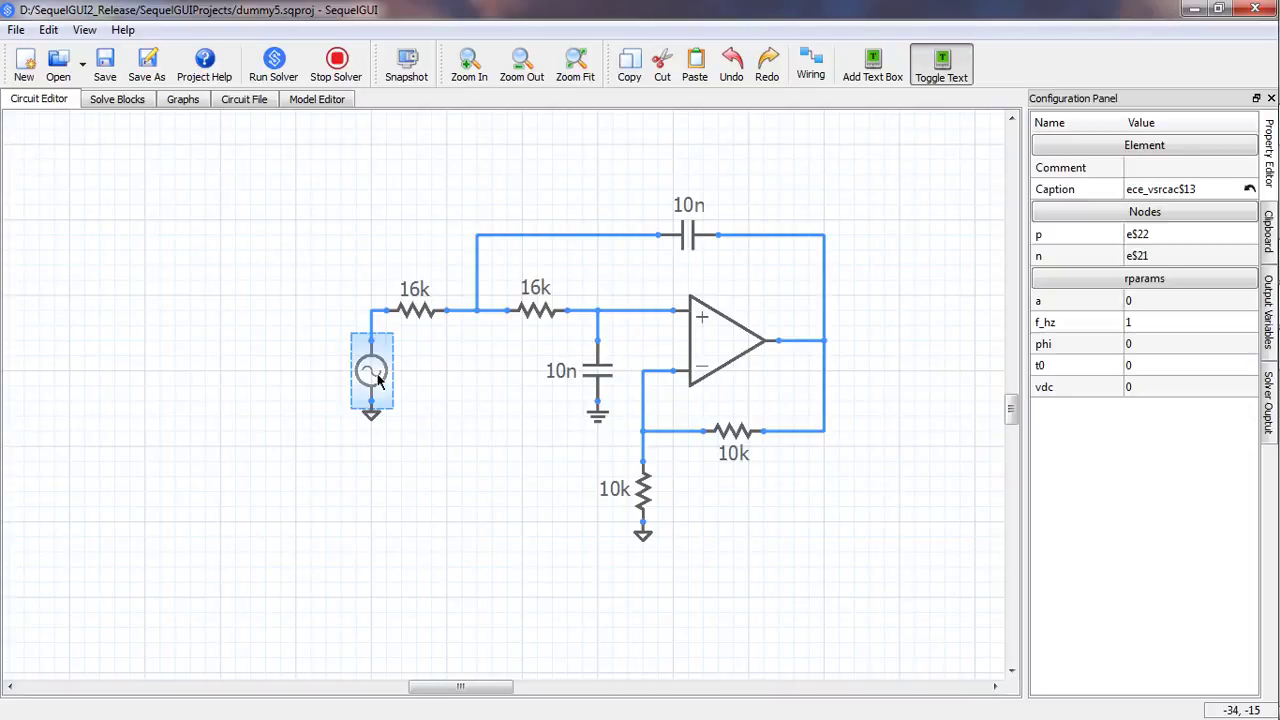
click(1158, 305)
text(10m)
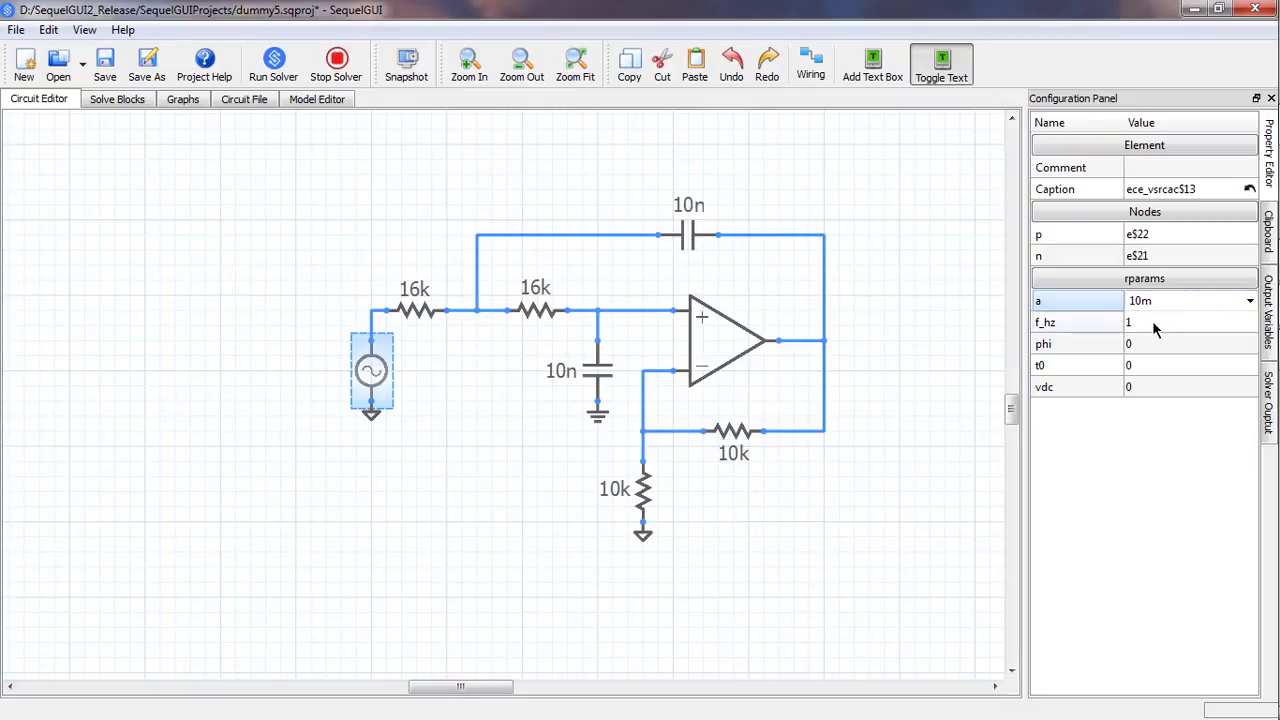
- Name the node between the AC source and the first resistor in
click(373, 323)
click(1163, 172)
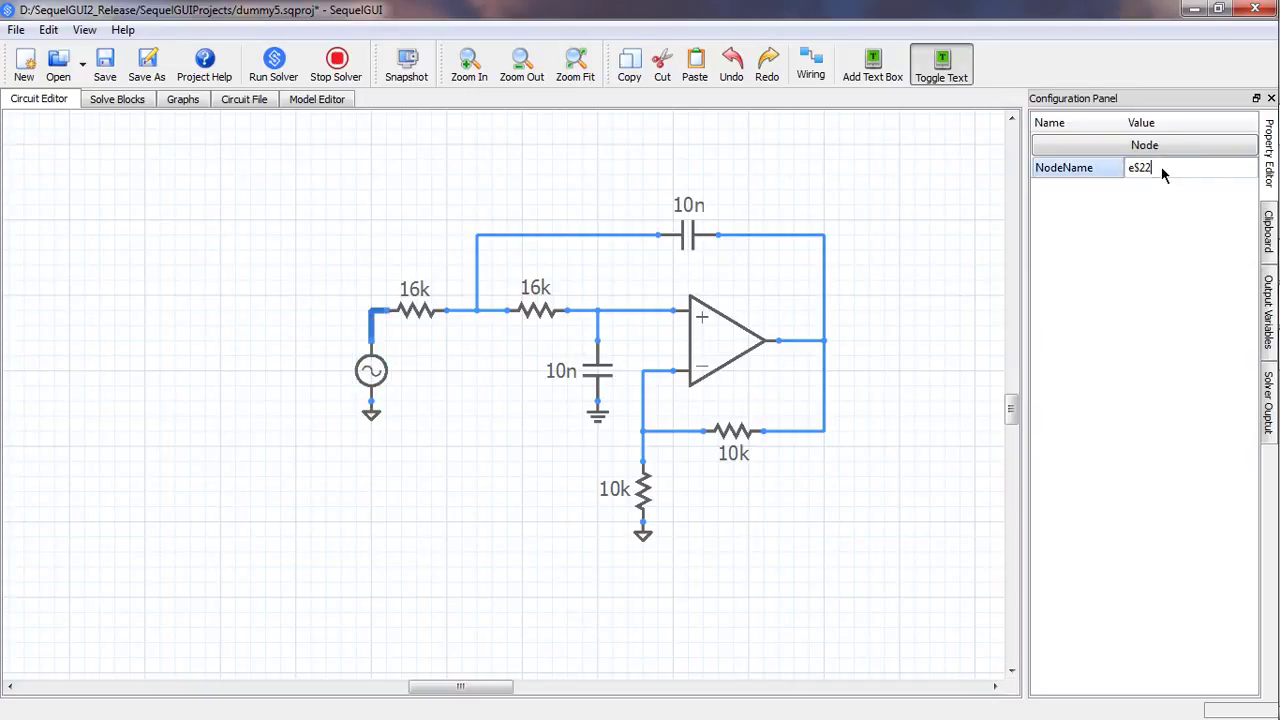
key(ctrl+a)
text(in)
key(Return)
- Name the op-amp's output node out
click(821, 342)
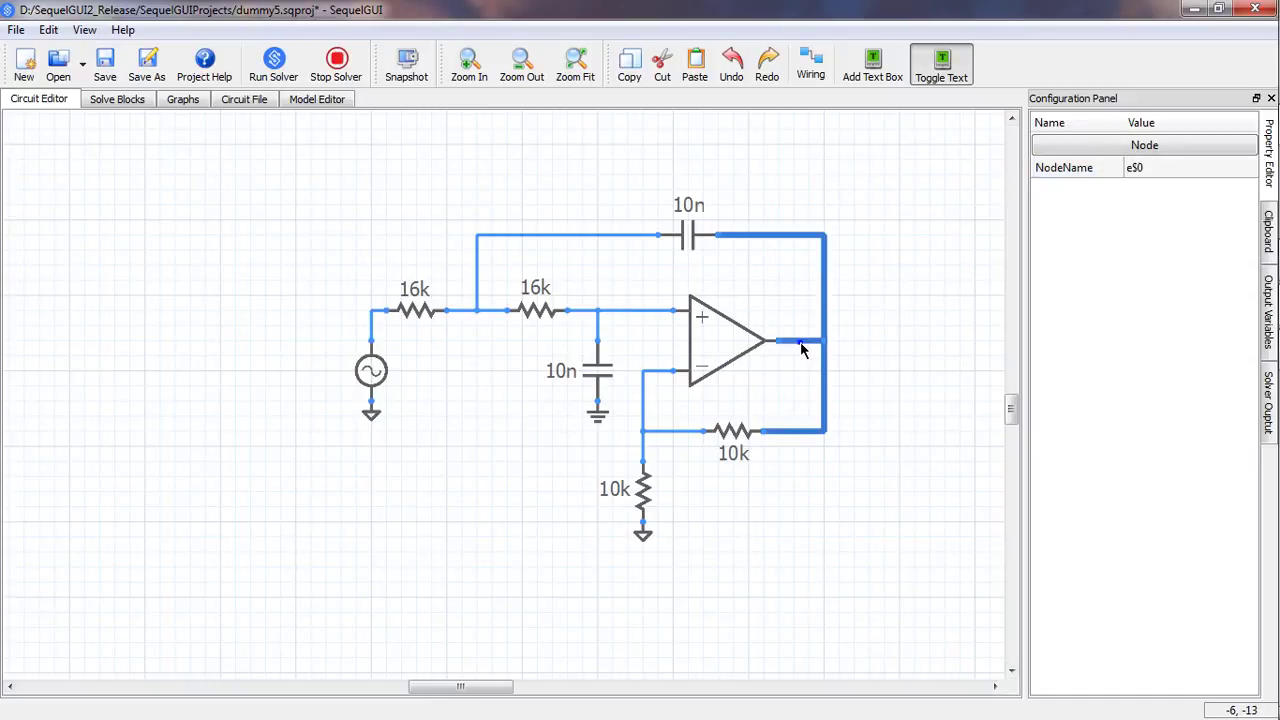
click(1171, 170)
key(ctrl+a)
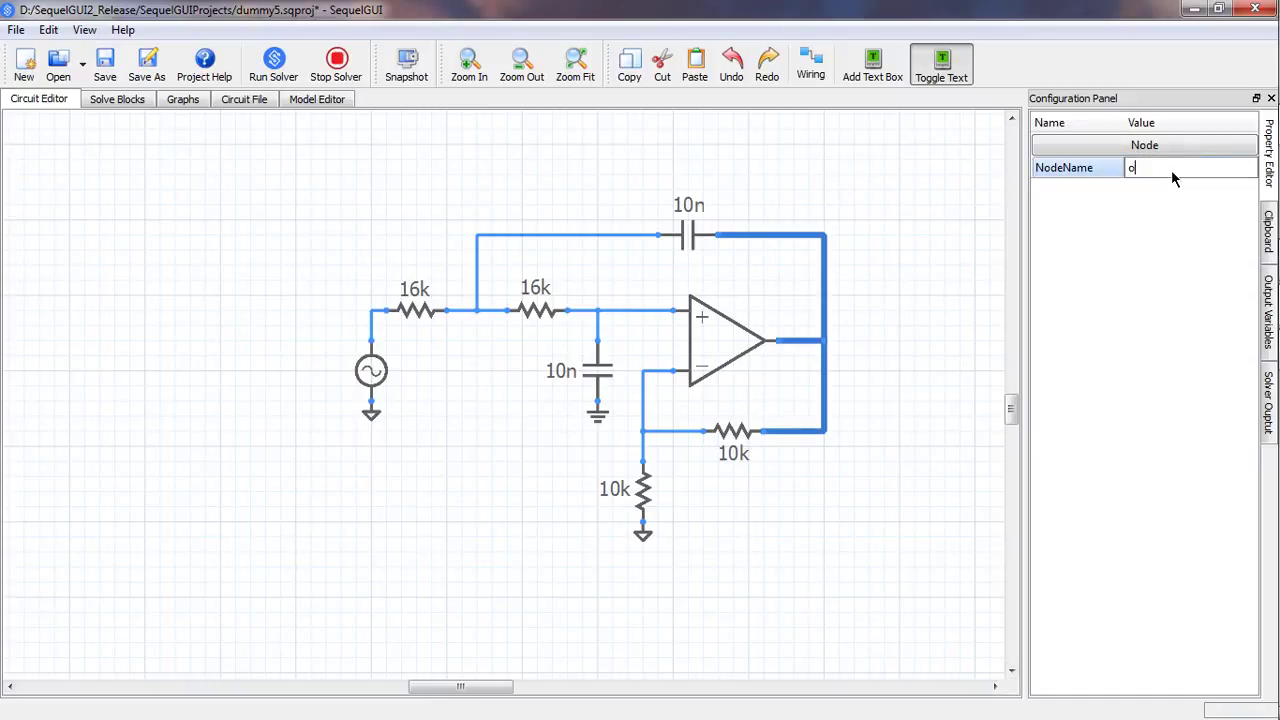
key(Return)
- Add the node voltages of the in and out nodes as output variables
click(1268, 318)
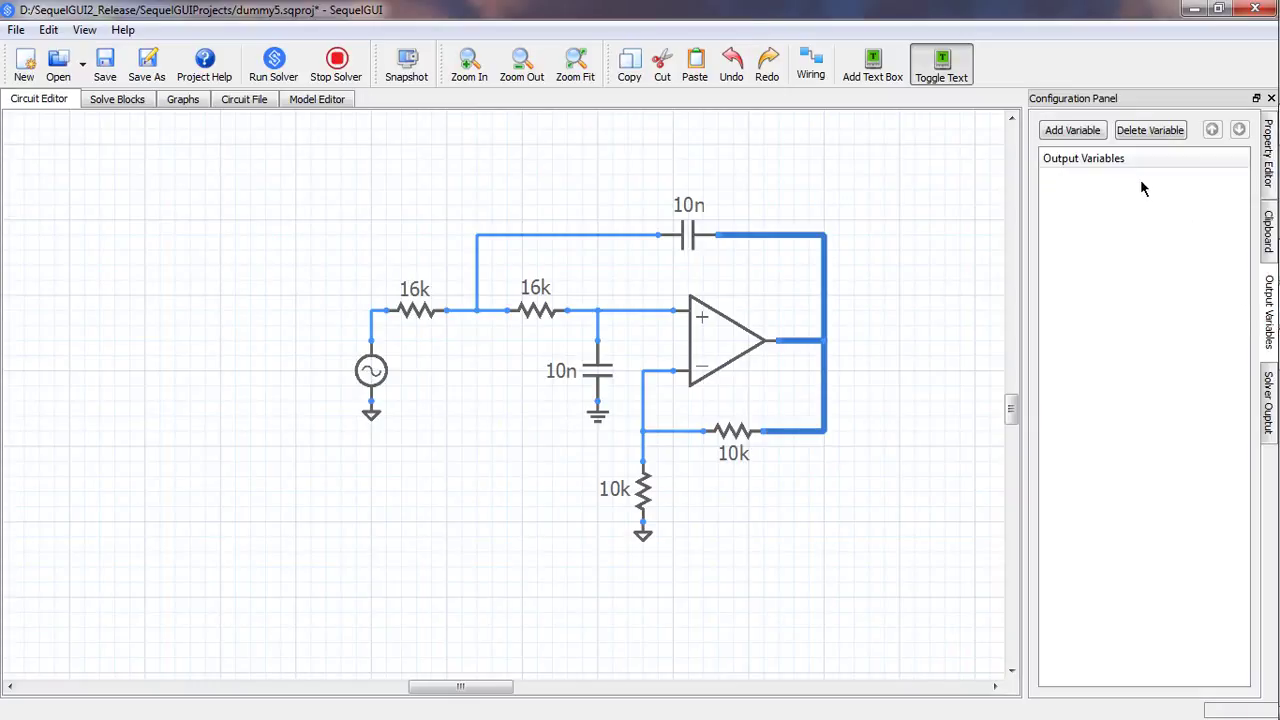
click(1079, 135)
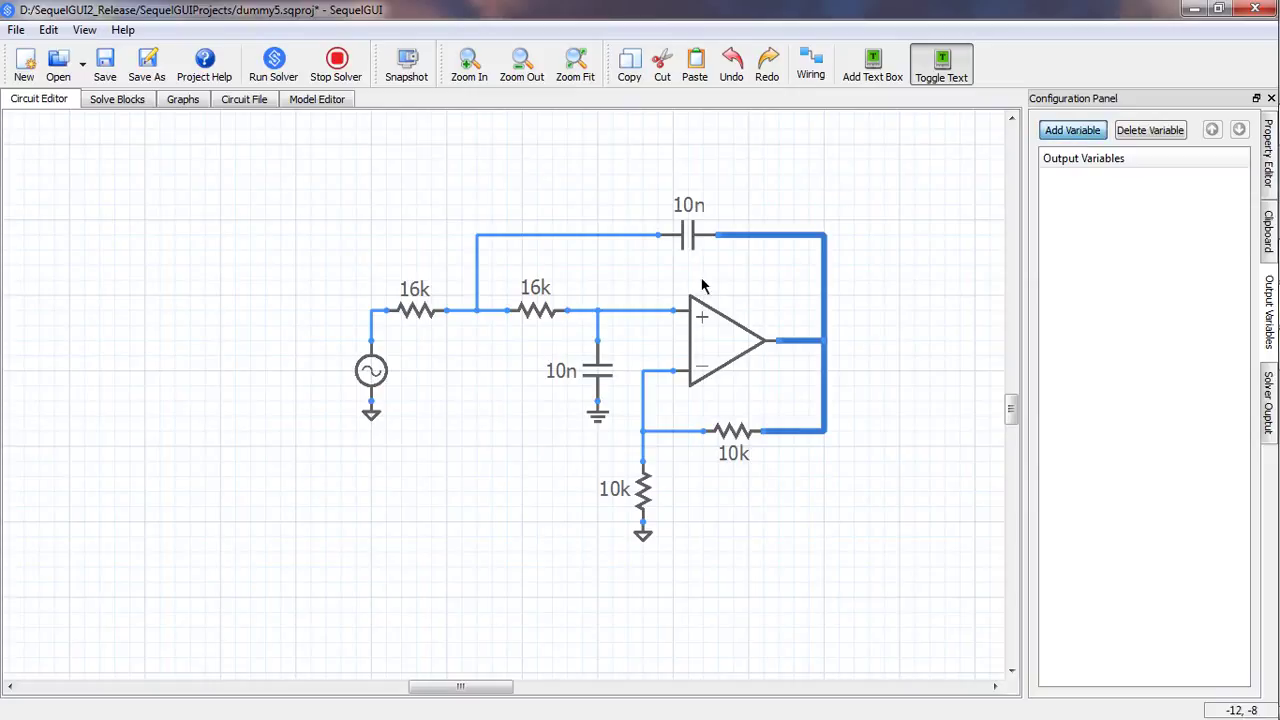
click(376, 318)
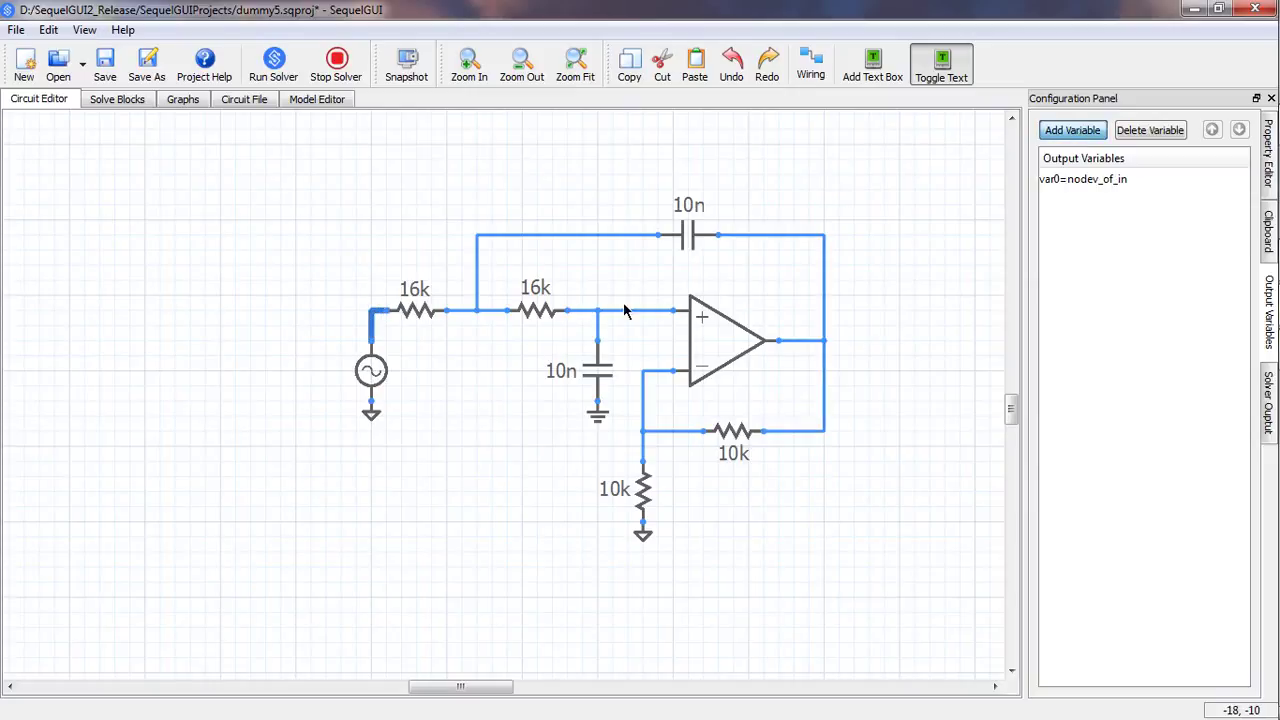
click(806, 347)
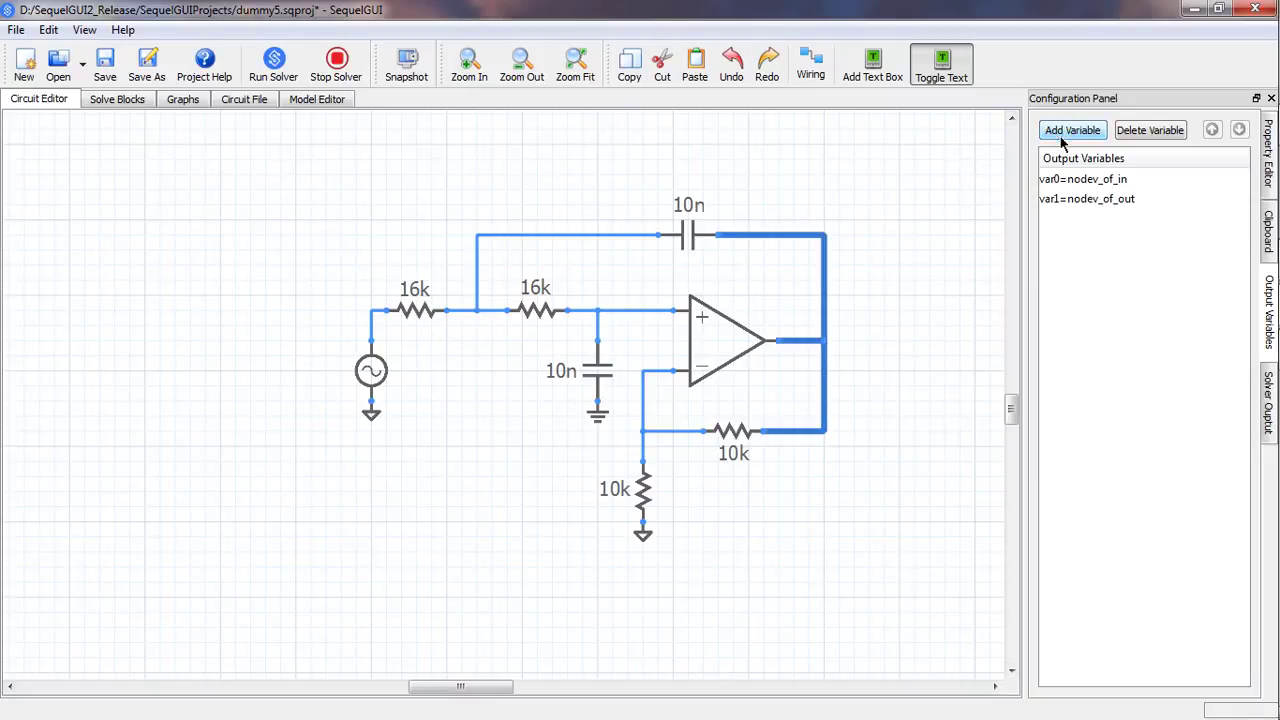
- Change both output variables, for the in and out nodes, to the AC type
click(1084, 181)
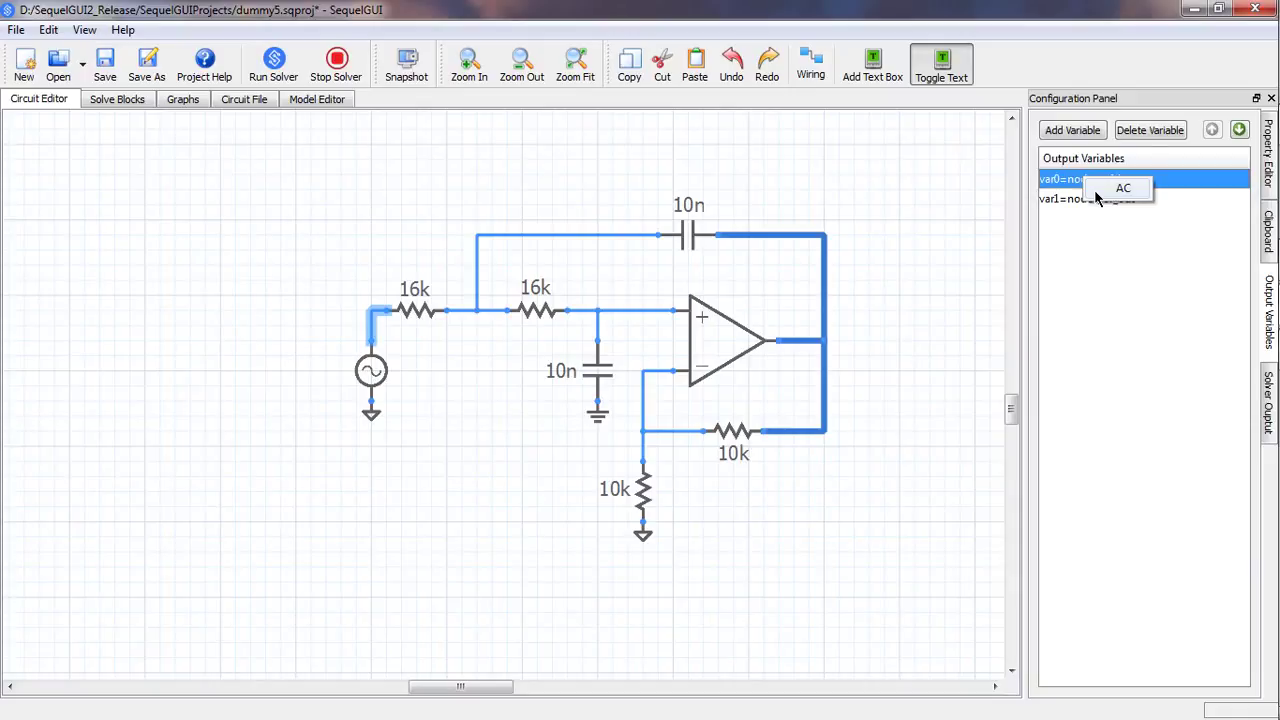
click(1096, 189)
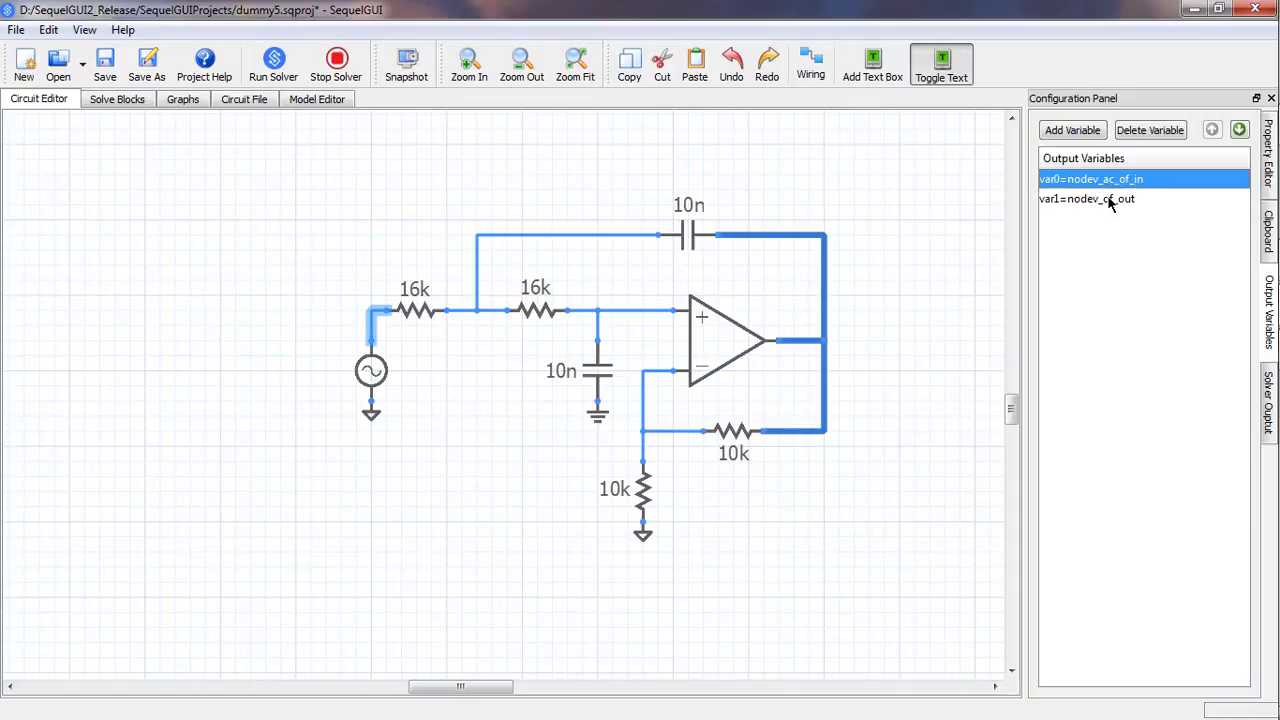
click(1110, 200)
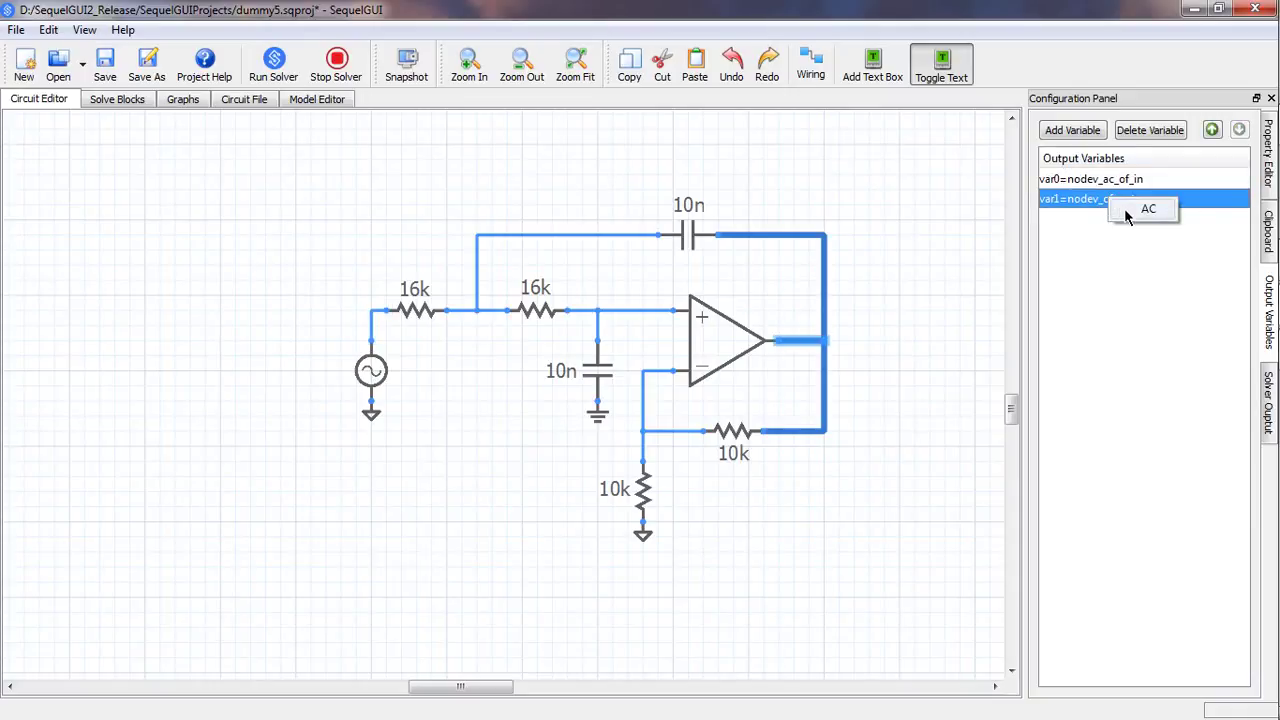
- Rename the AC output variables of the in and out nodes as vi_ac and vo_ac
double_click(1054, 180)
text(vi)
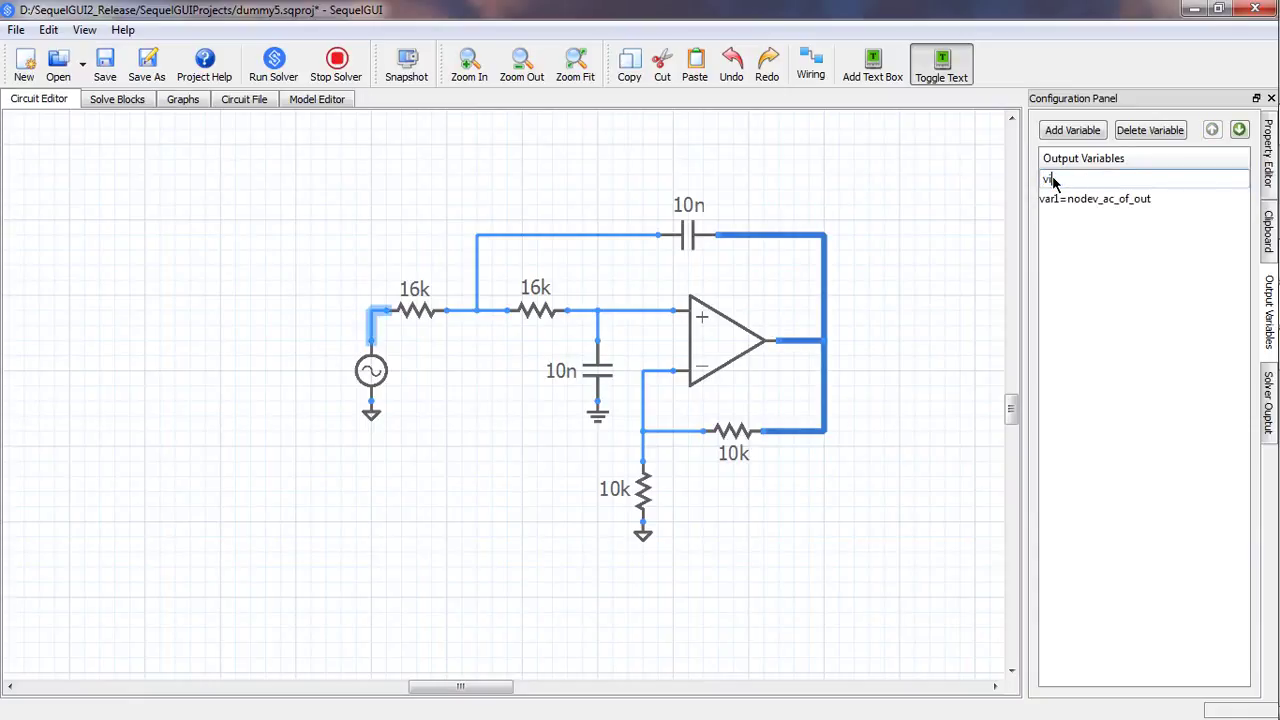
text(_ac)
double_click(1053, 200)
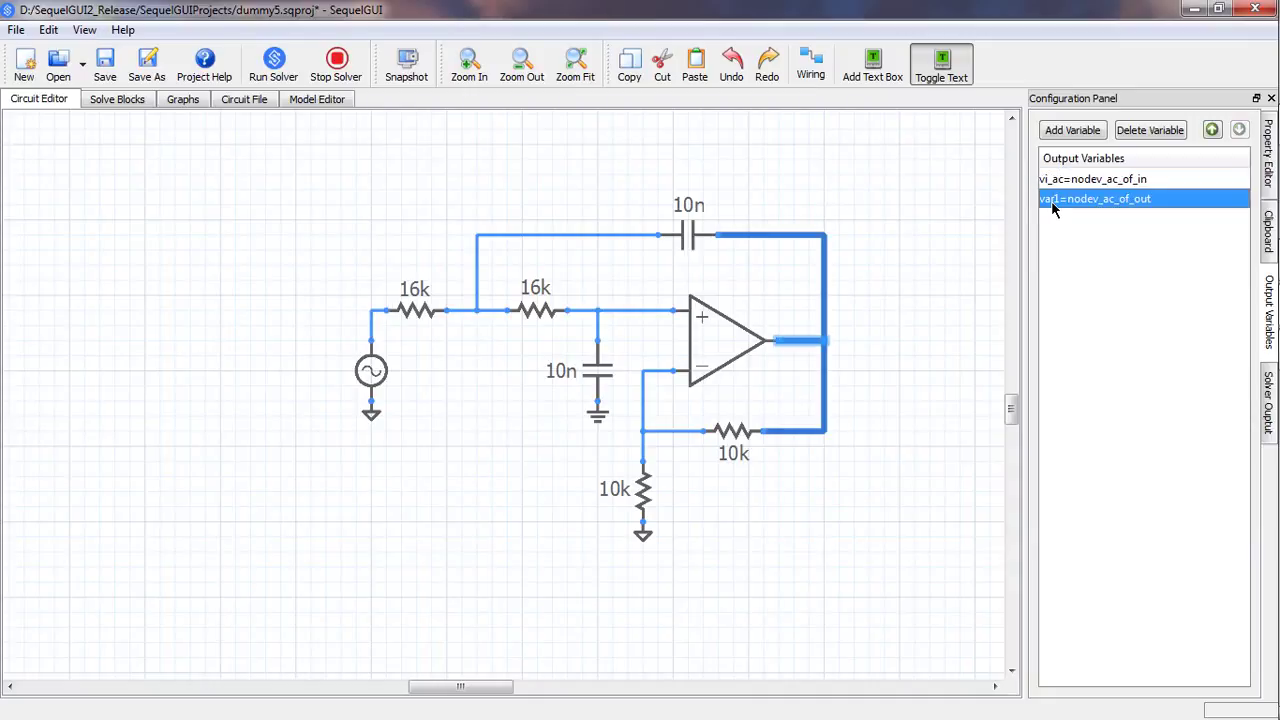
text(vo_ac)
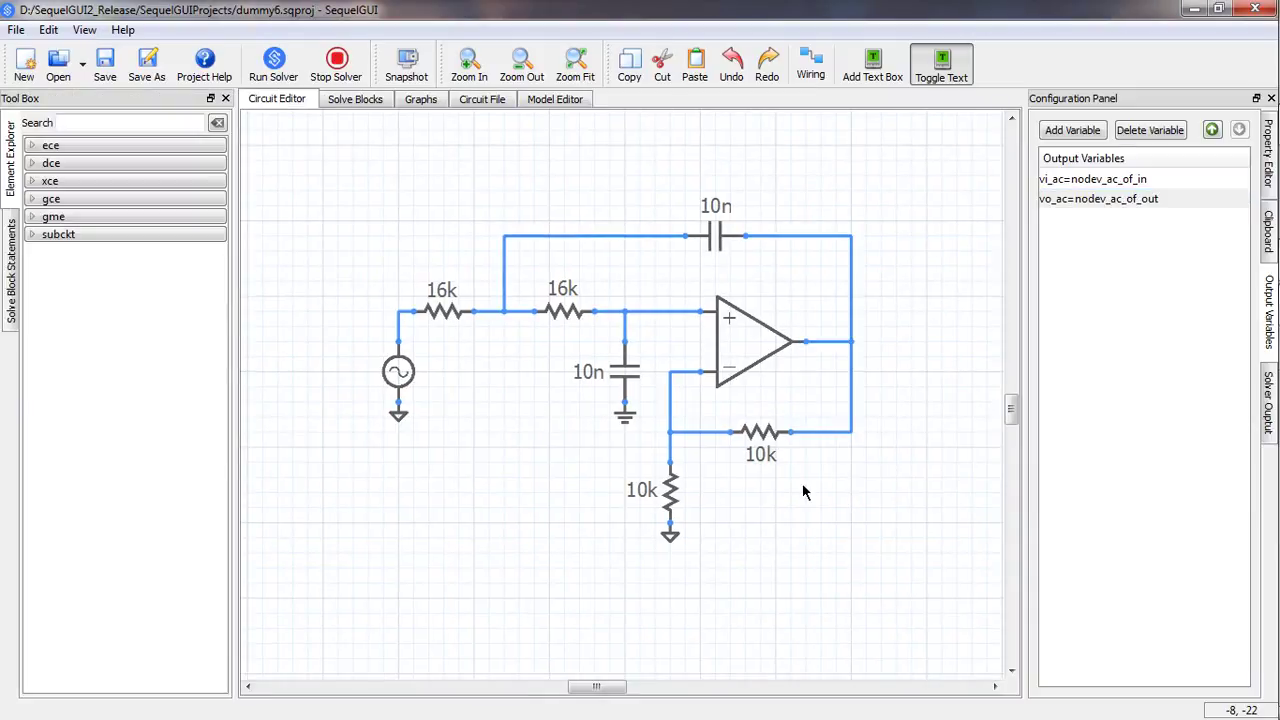
- Read the opamp_741_a.ece help document, including the SPICE net-list of the op-amp macromodel, and close it
right_click(765, 350)
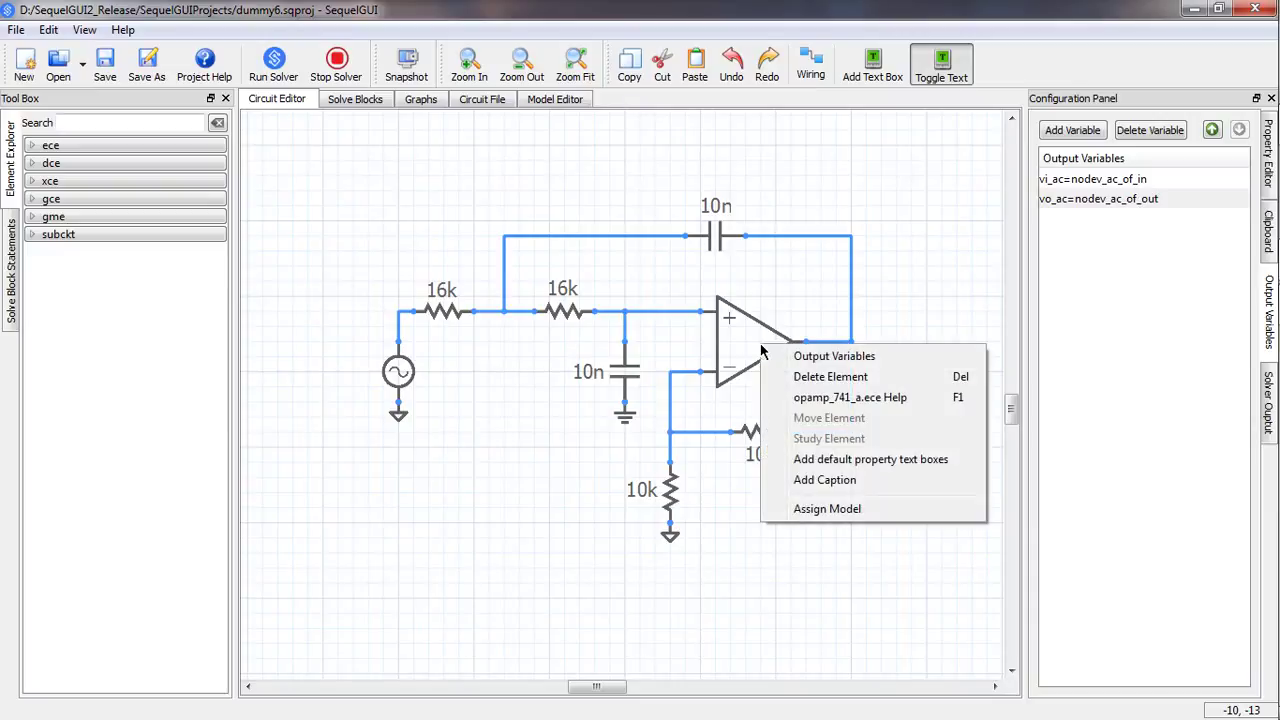
click(800, 400)
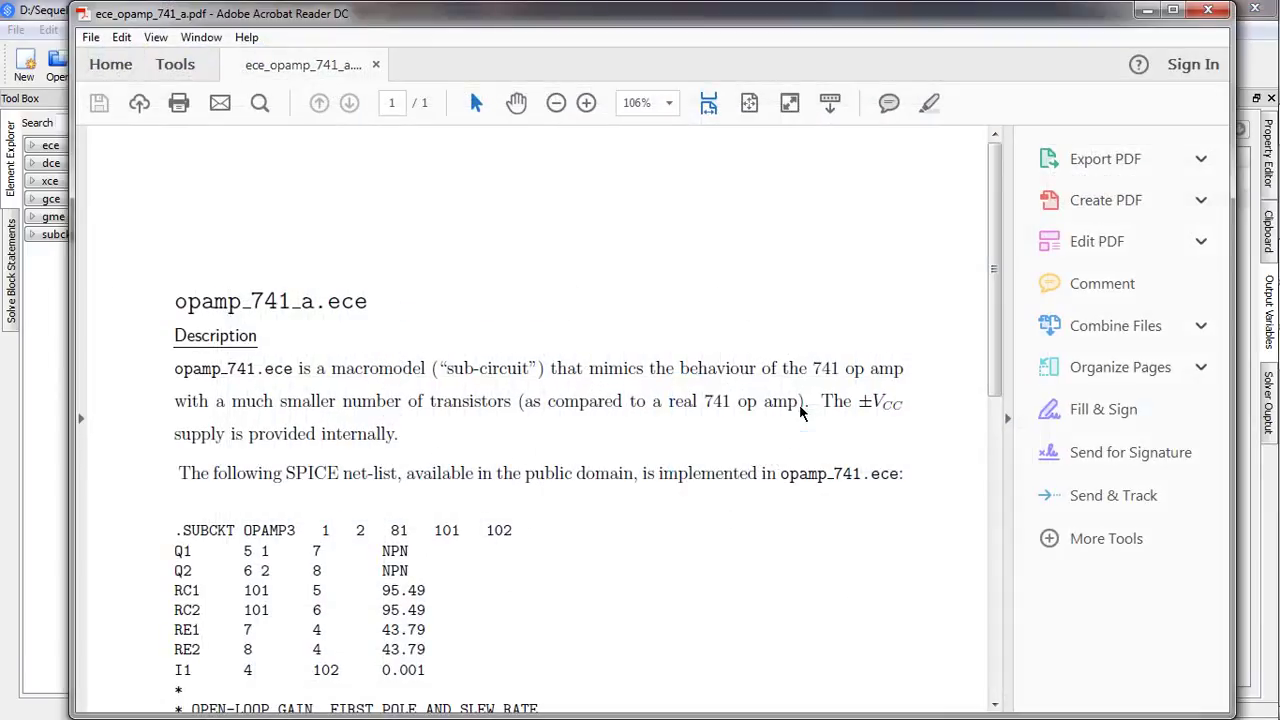
scroll(629, 288, down, 3)
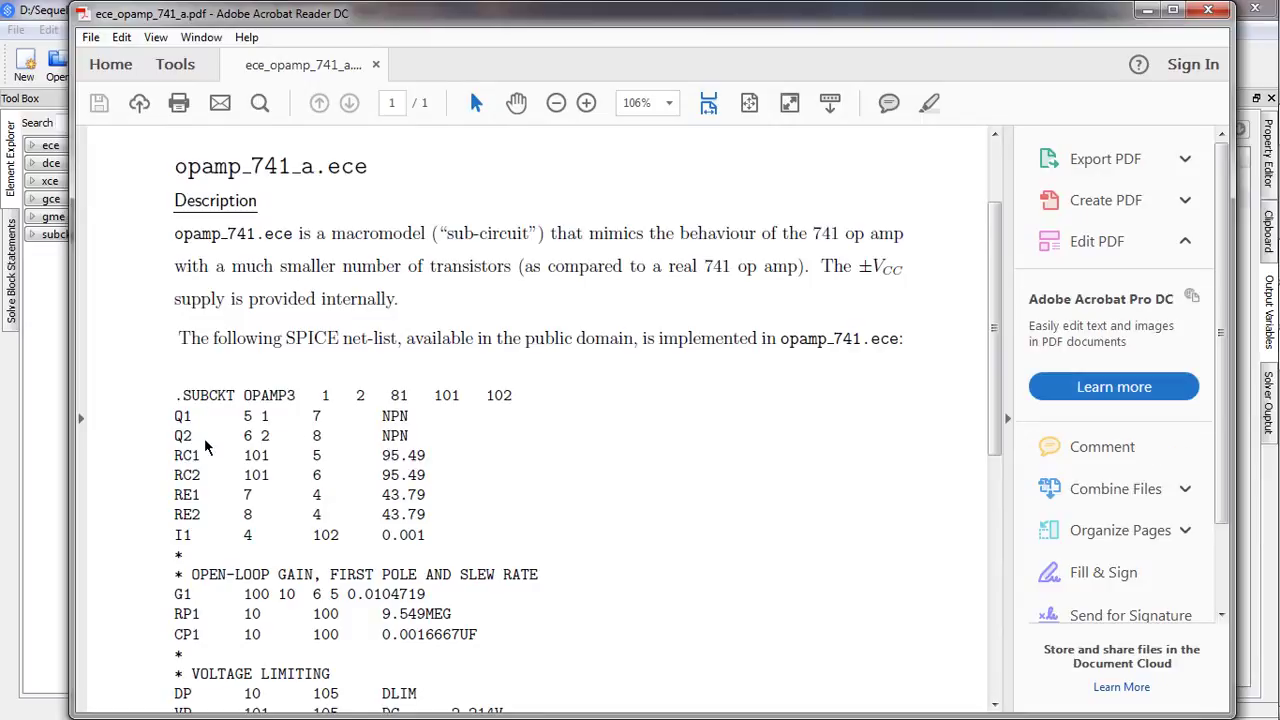
scroll(207, 465, down, 4)
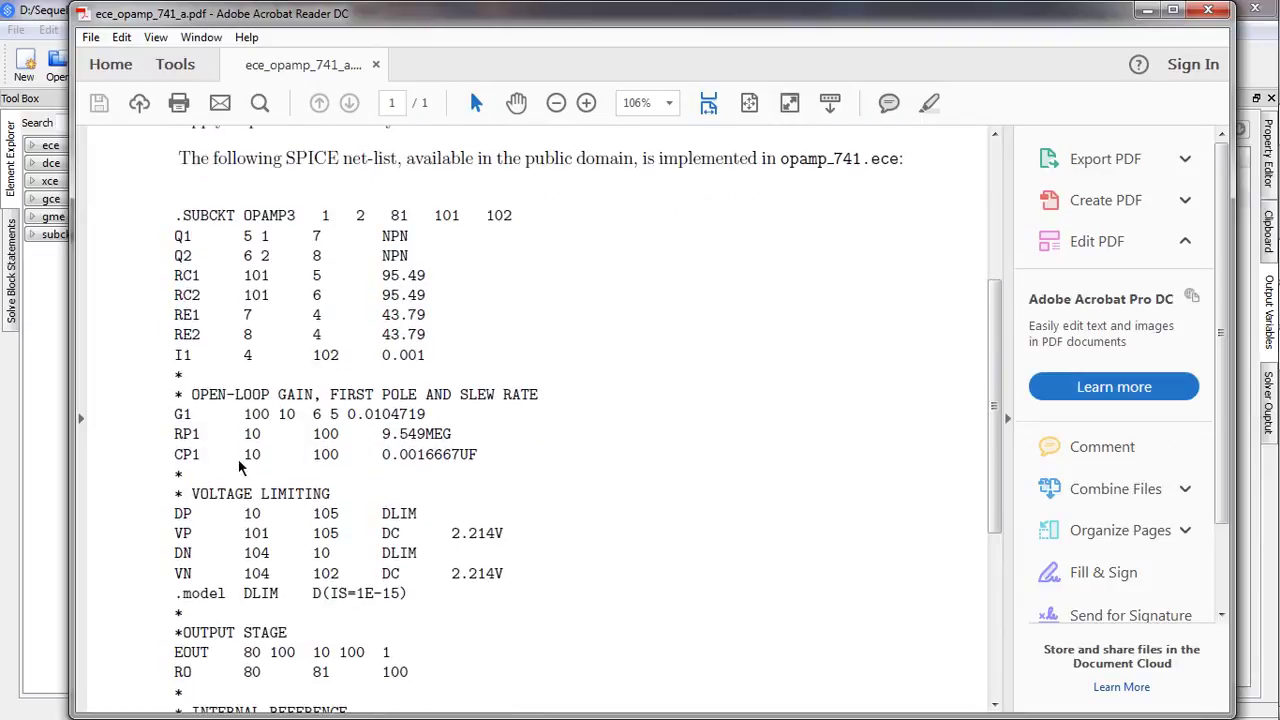
click(1197, 9)
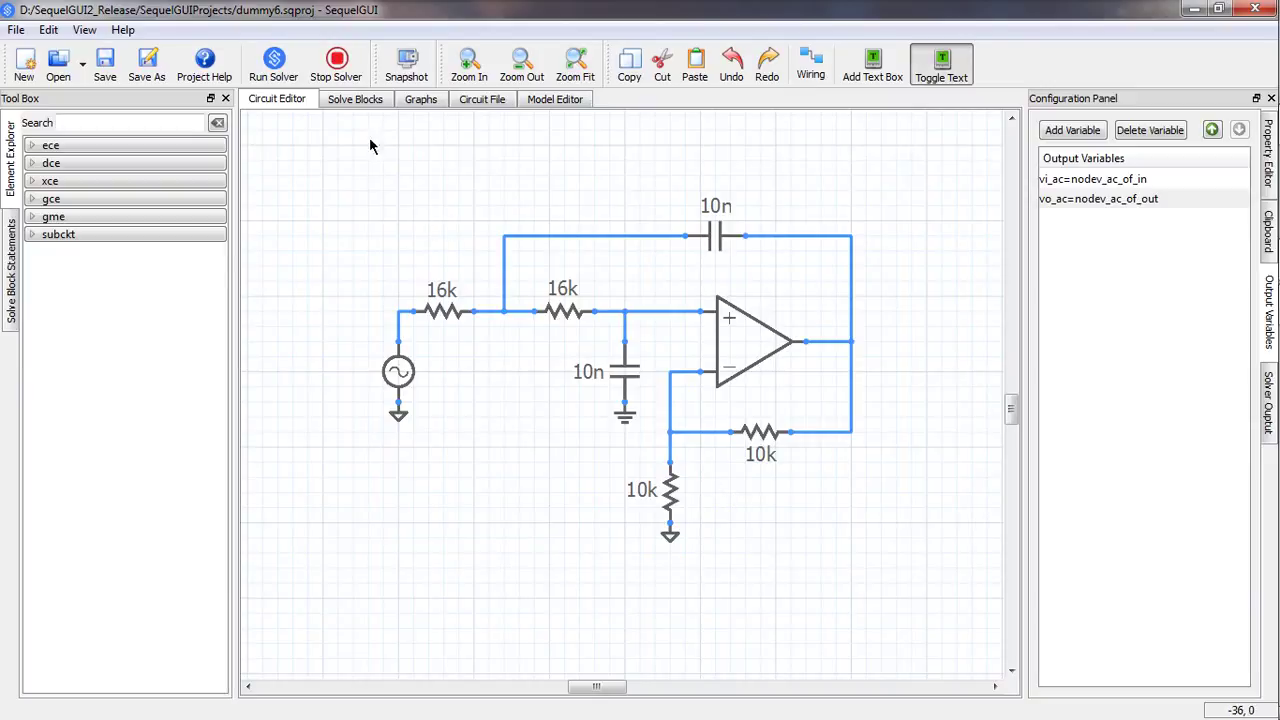
- Add two solve blocks and set the second block's type to AC
click(358, 100)
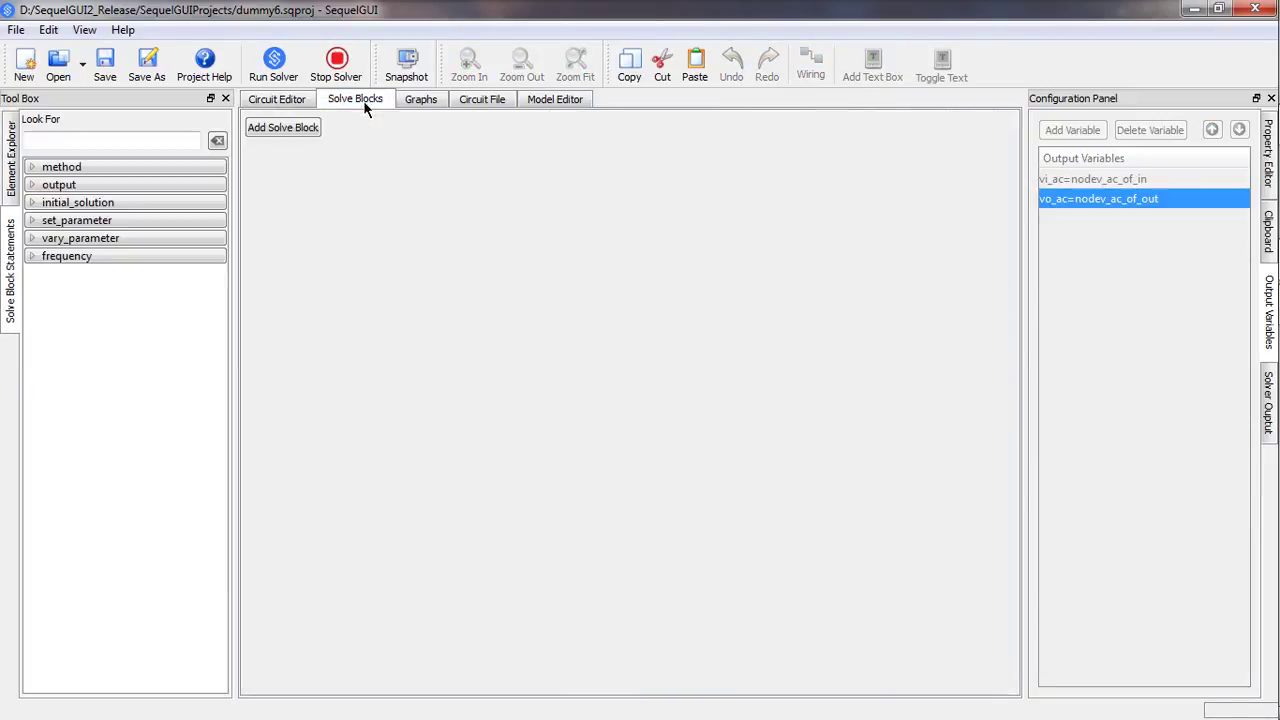
click(283, 128)
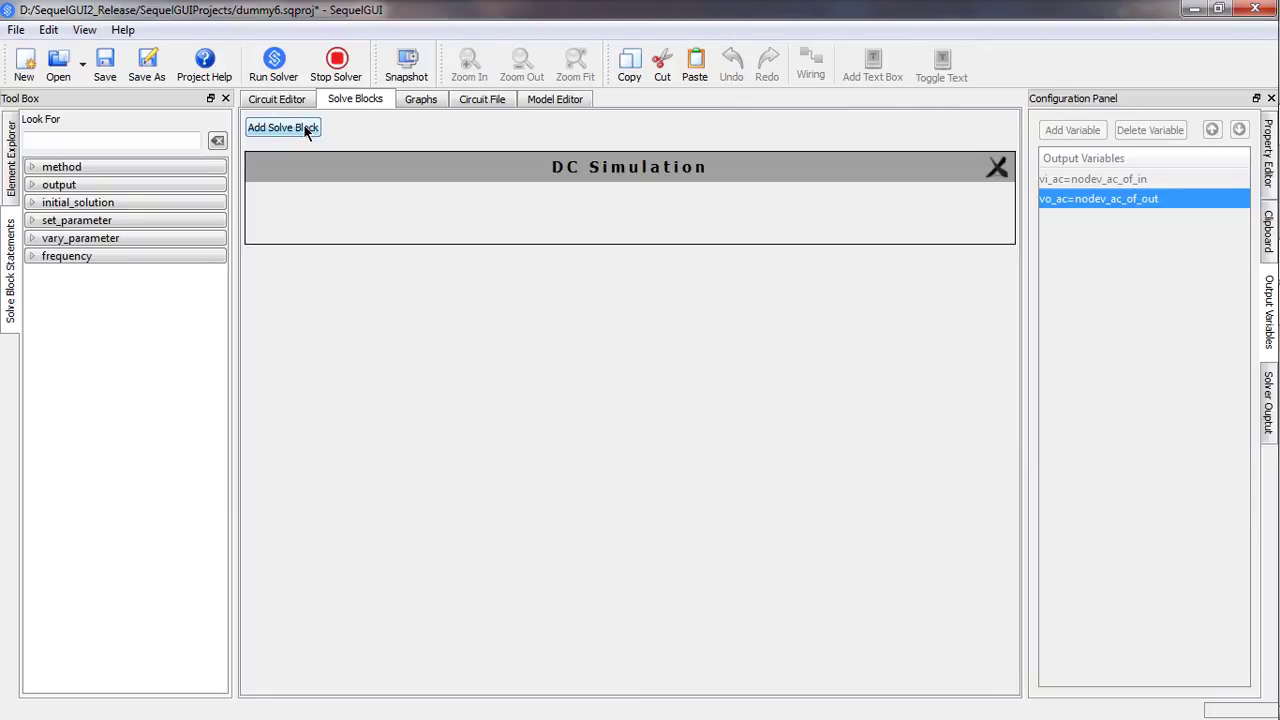
click(283, 128)
click(535, 268)
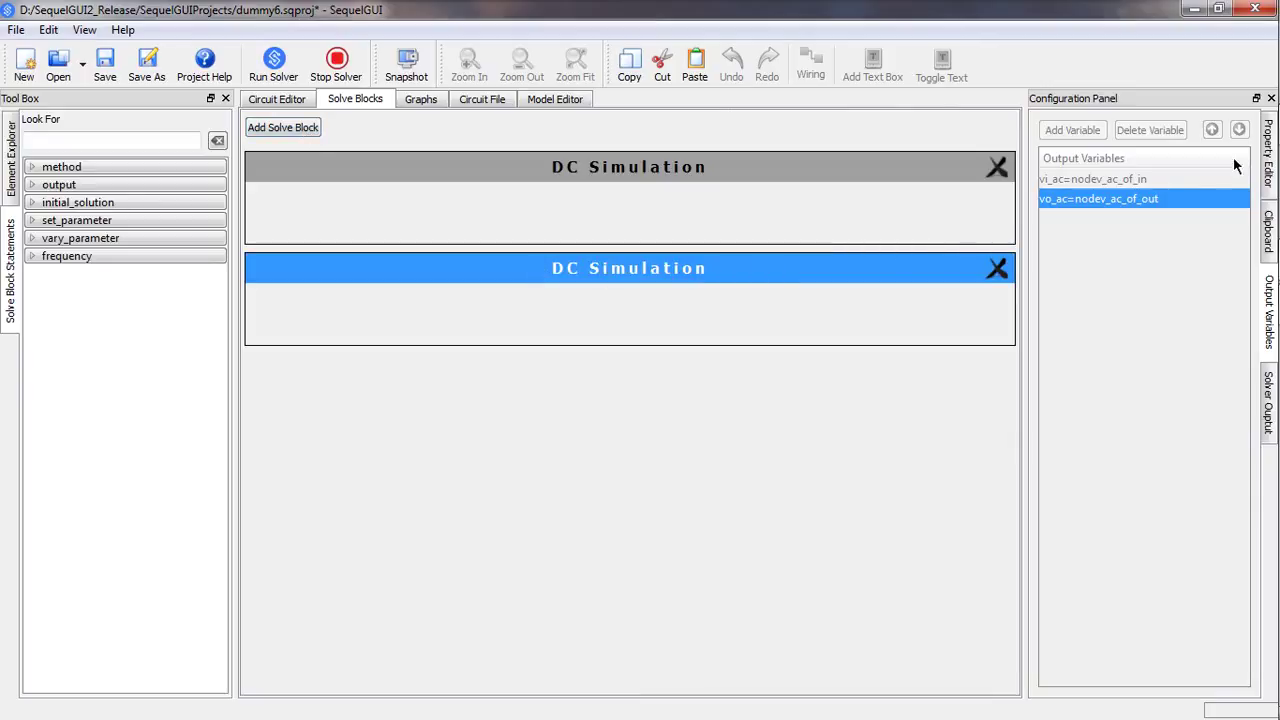
click(1268, 150)
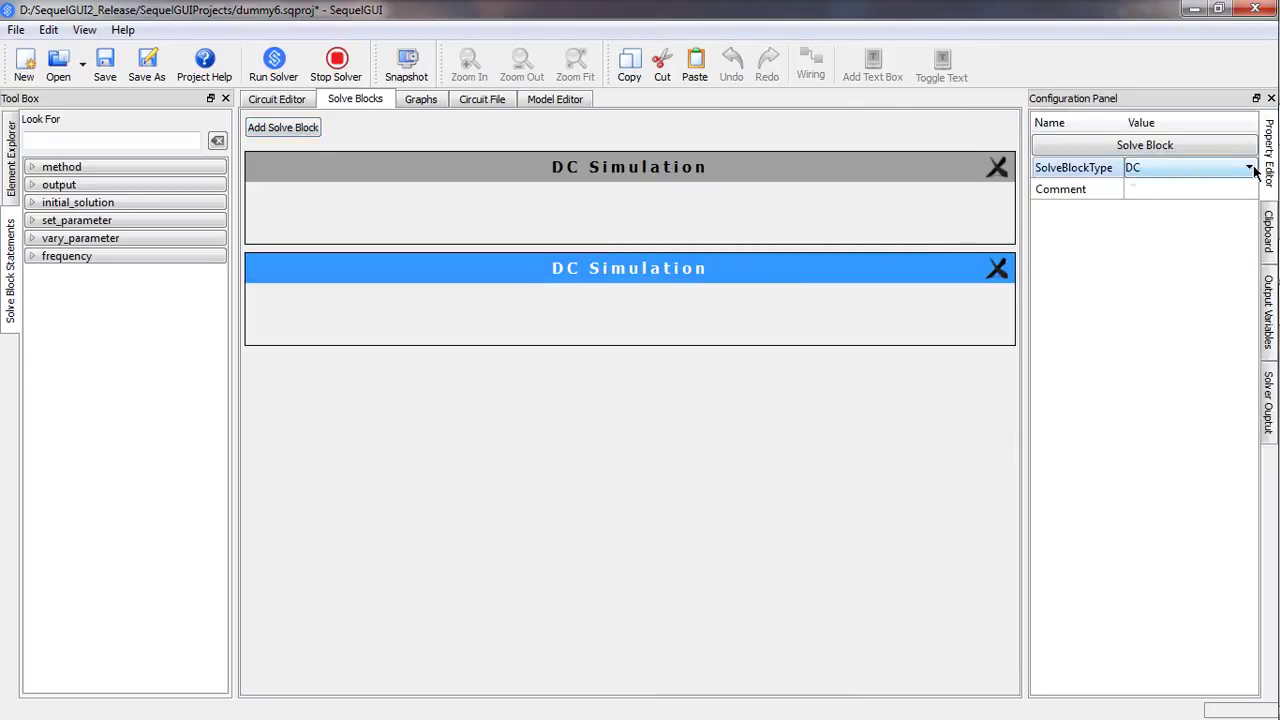
click(1250, 170)
click(1179, 195)
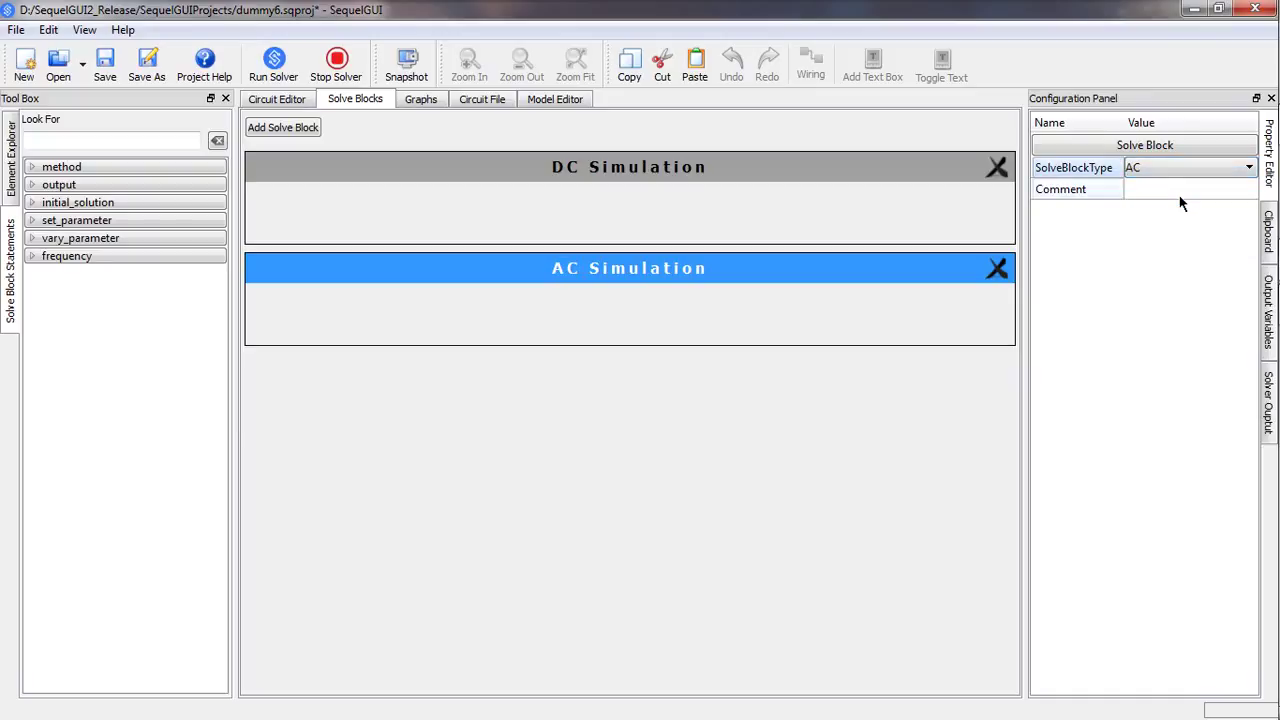
click(491, 378)
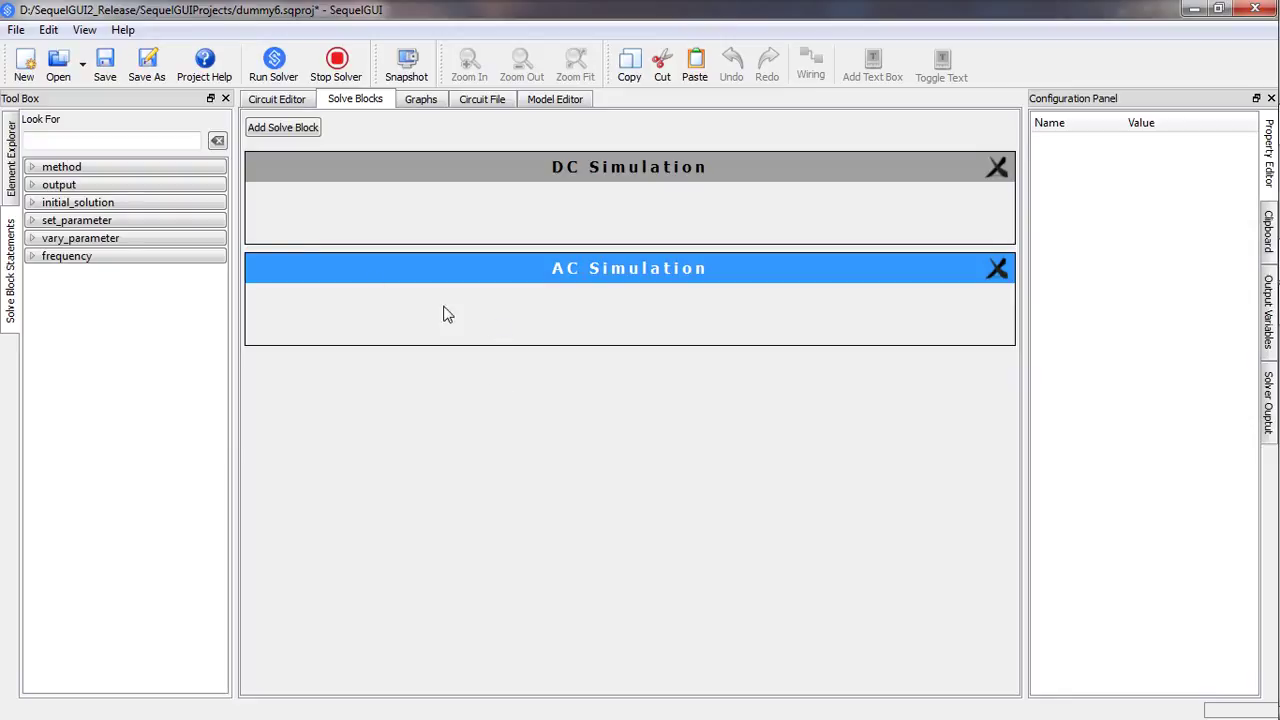
- Find the vary frequency statement and add it to the AC simulation block
click(137, 140)
text(freq)
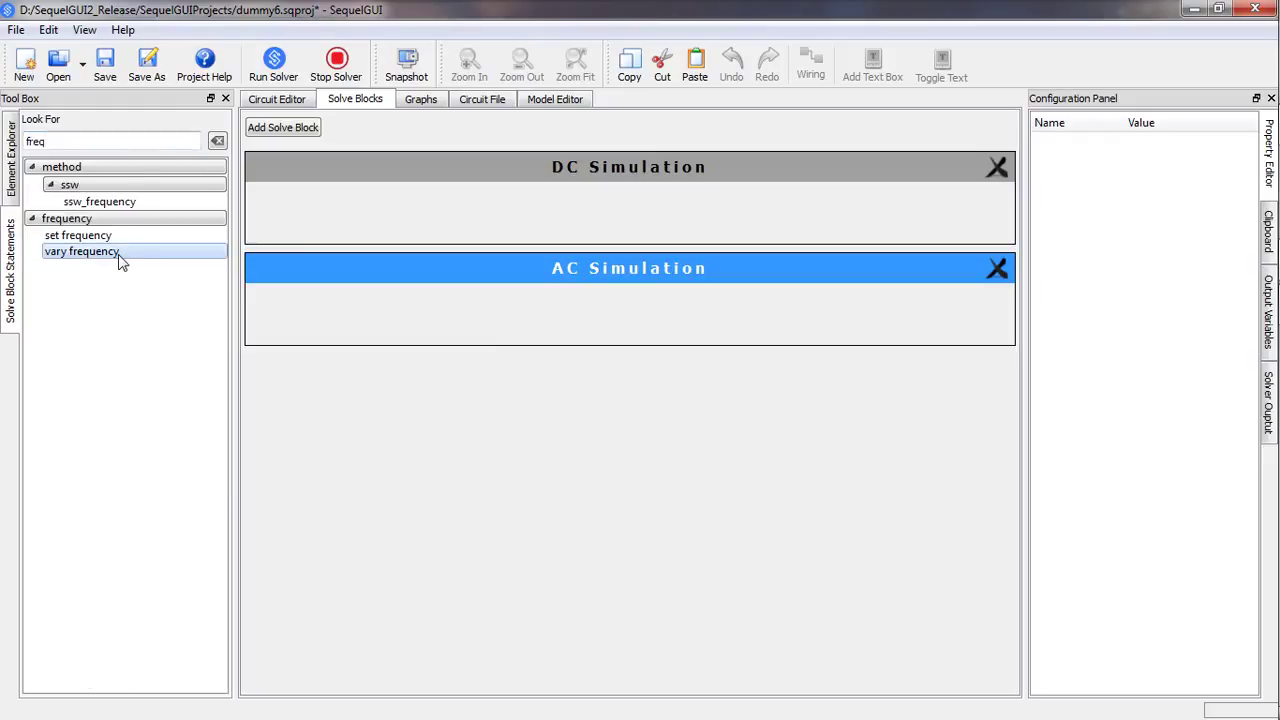
drag(120, 255, 300, 312)
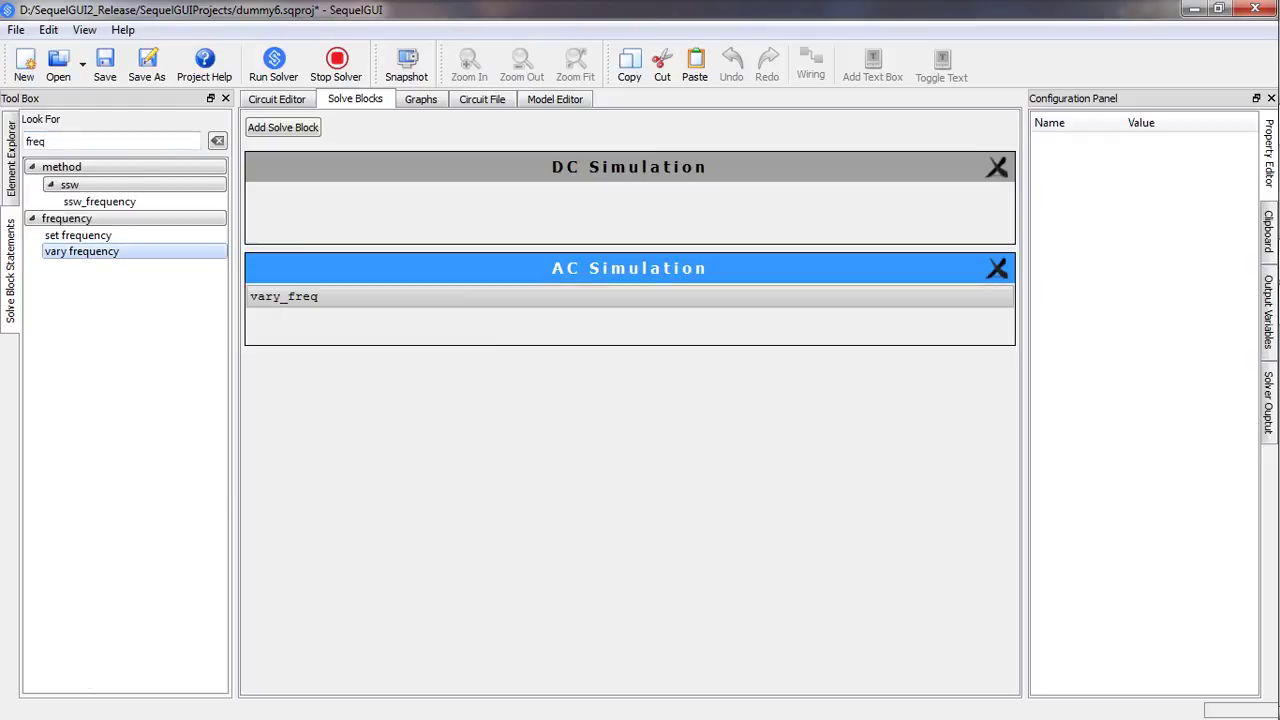
- Set the frequency sweep to Log variation with 500 points and frequency values from 5 to 50k
click(494, 308)
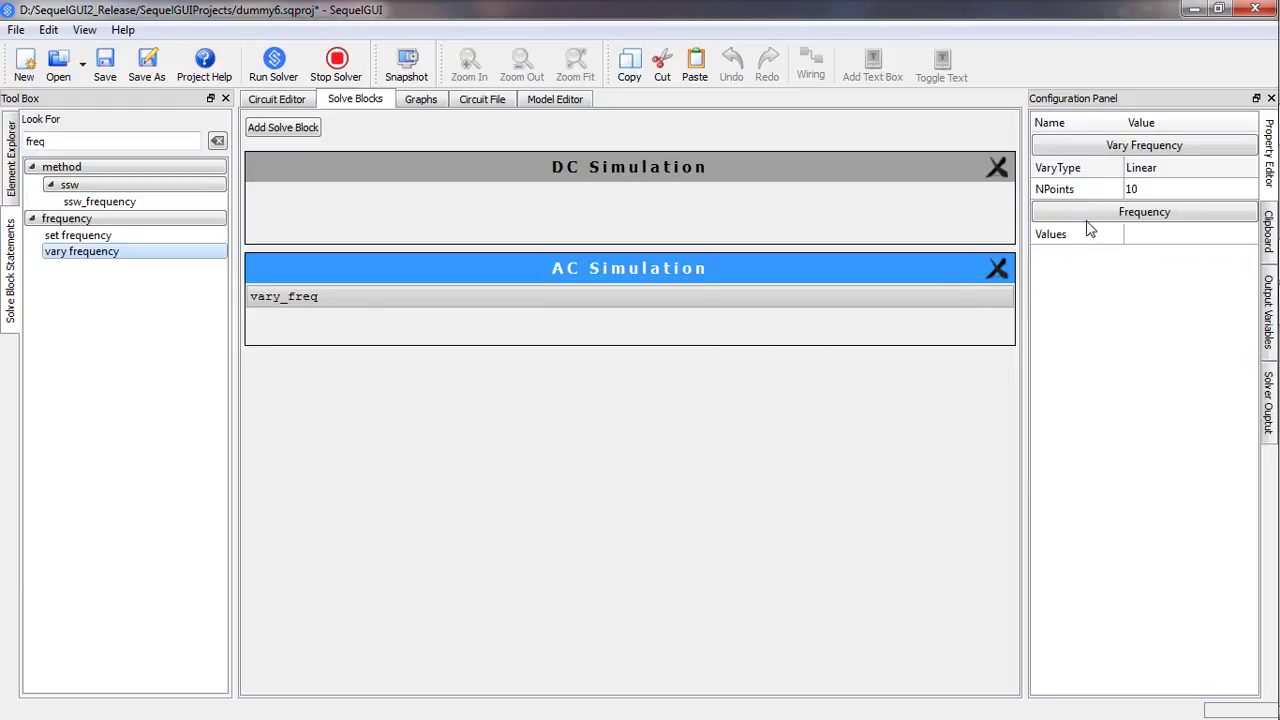
click(1184, 172)
click(1250, 170)
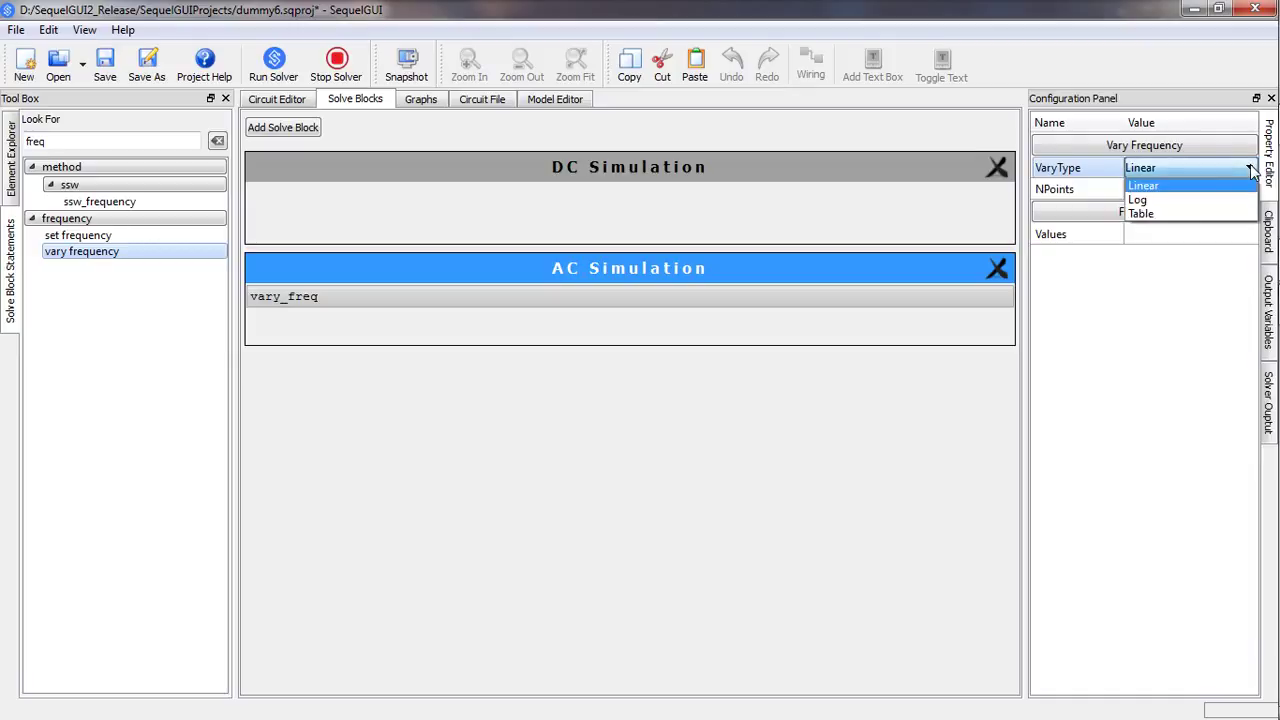
click(1183, 201)
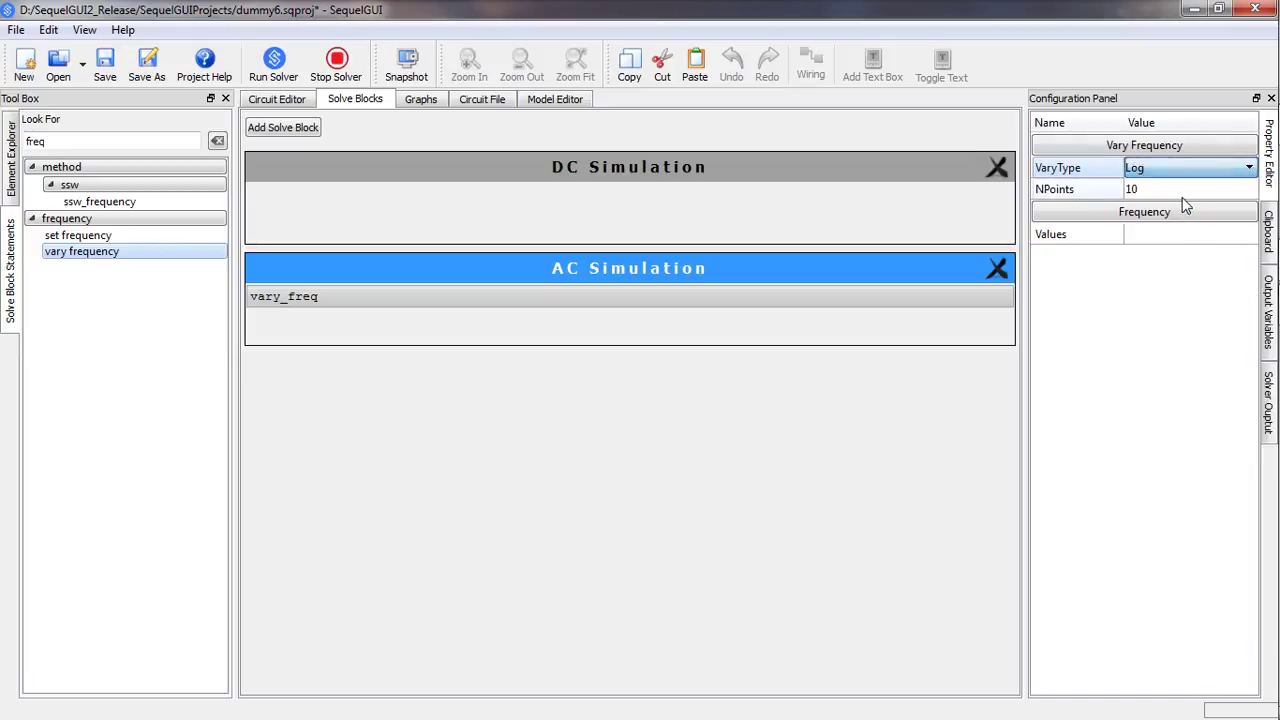
click(1175, 192)
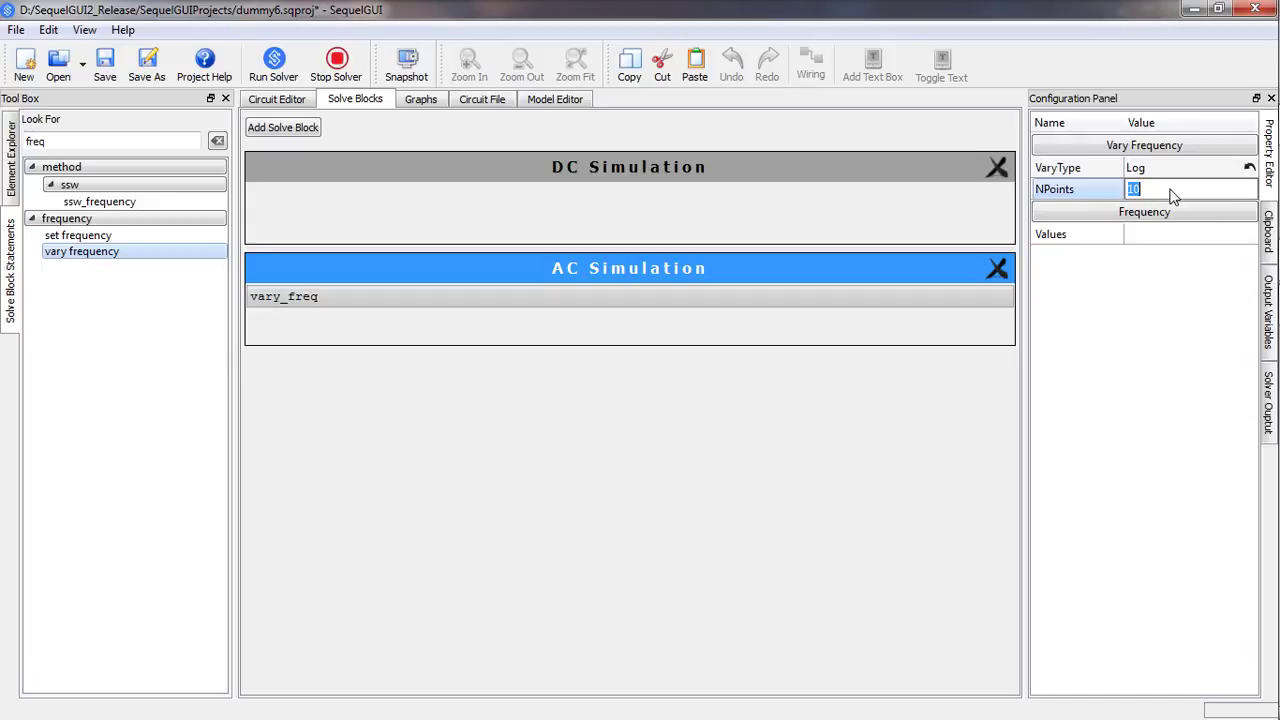
text(500)
key(Tab)
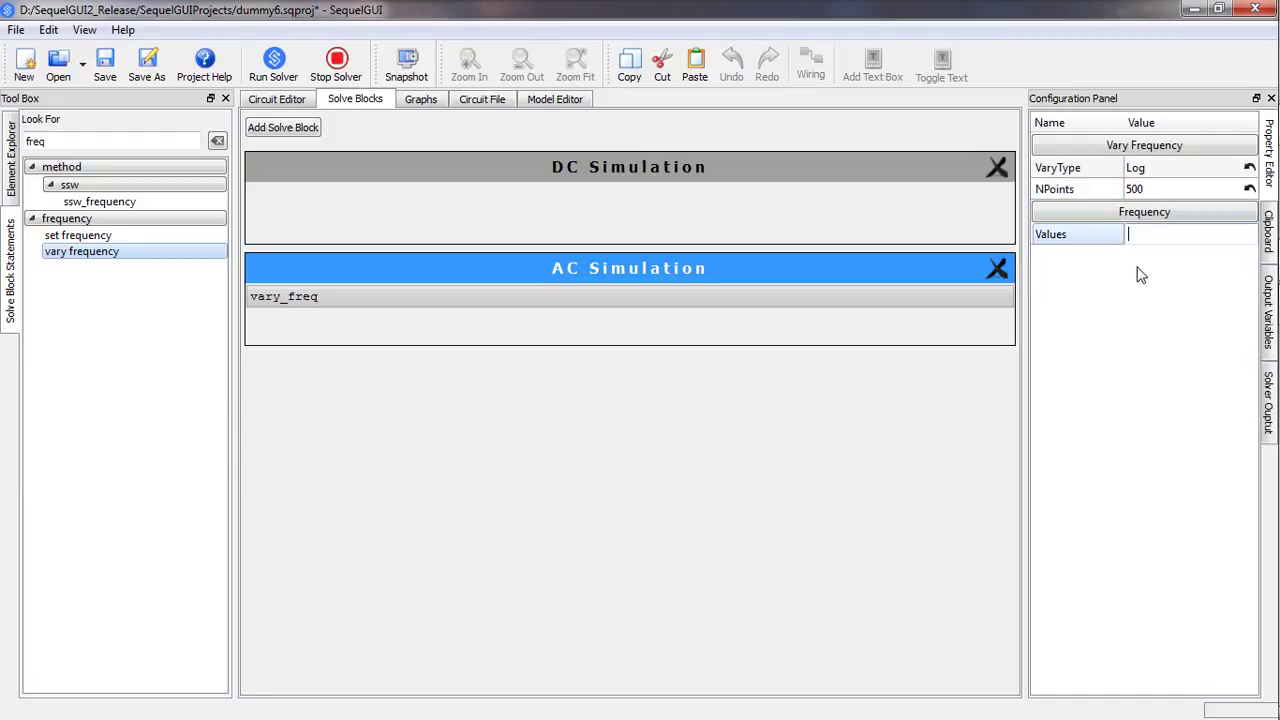
click(1141, 234)
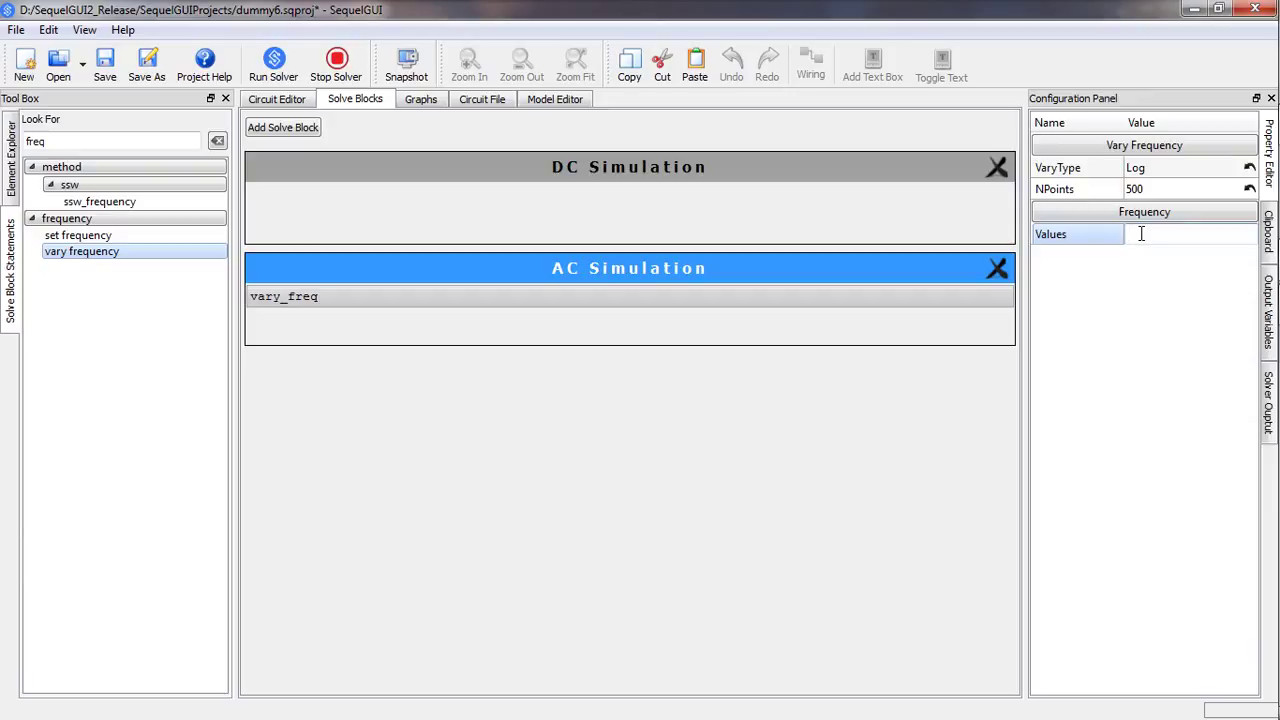
text(5,50k)
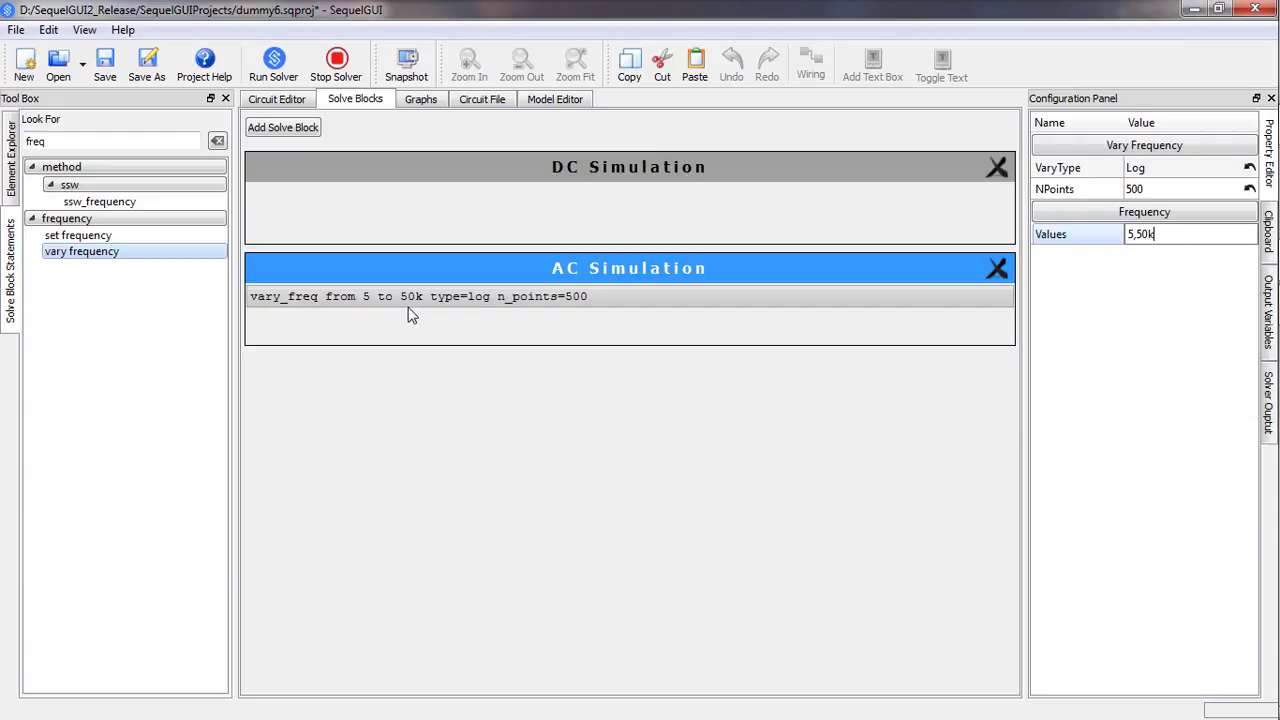
click(448, 395)
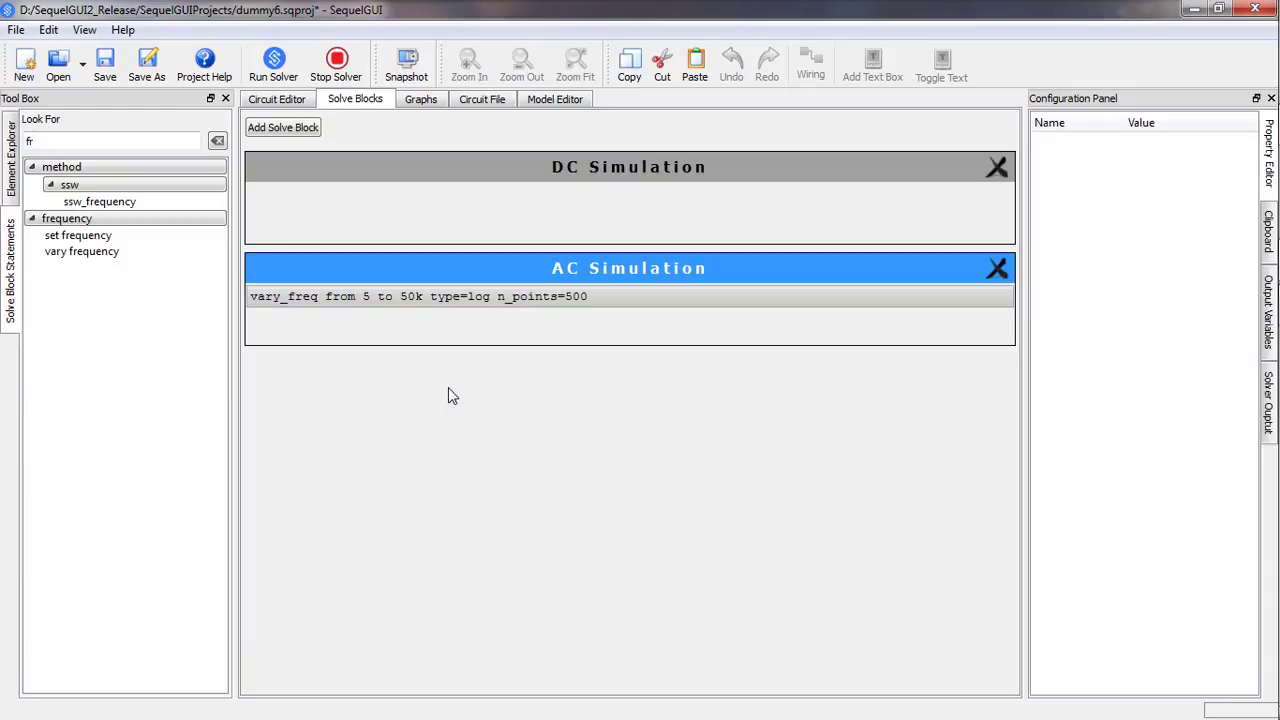
- Clear the statement search and add an output block to the AC simulation
click(217, 142)
click(139, 185)
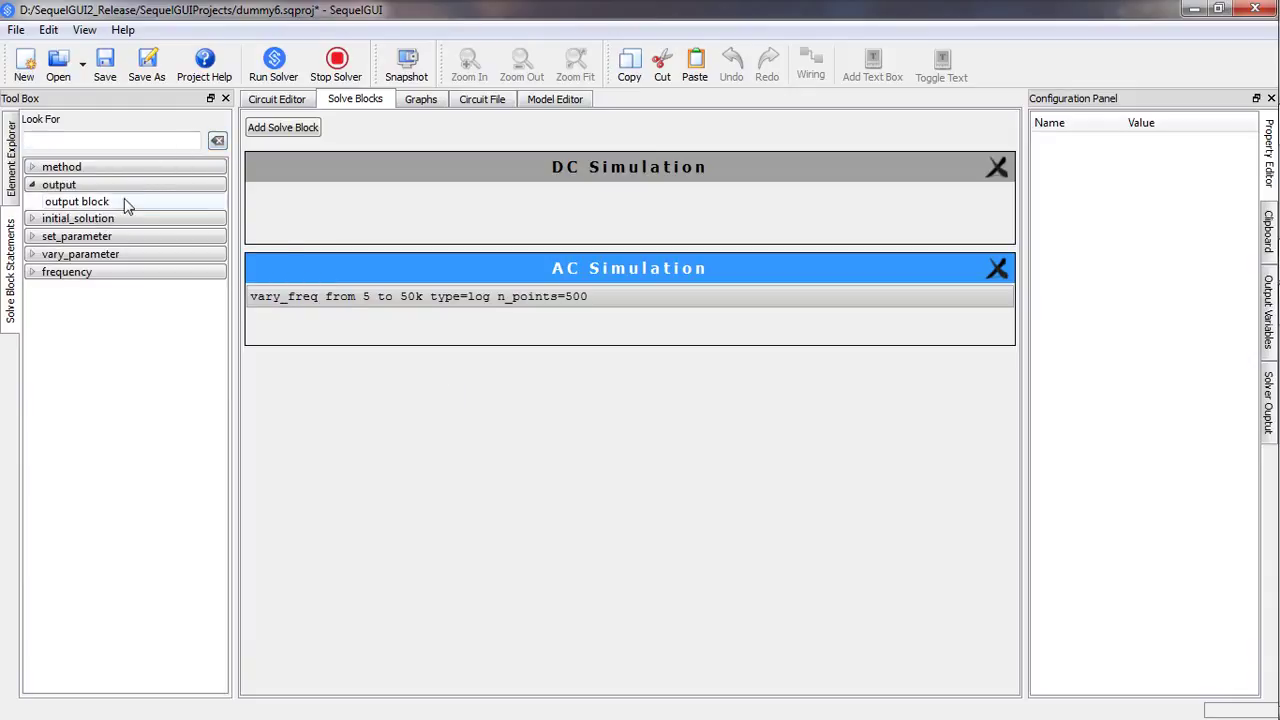
drag(127, 206, 352, 312)
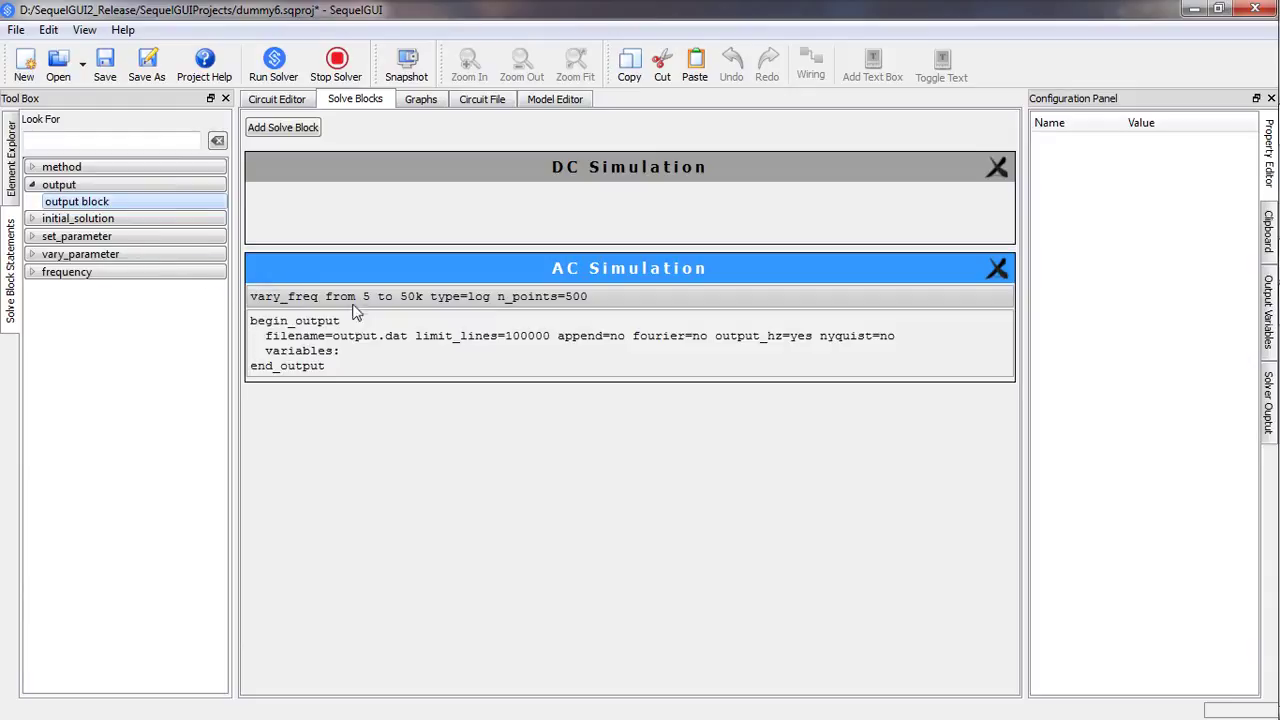
- Select mag_of_vo_ac as the output block's variable and run the solver
click(354, 318)
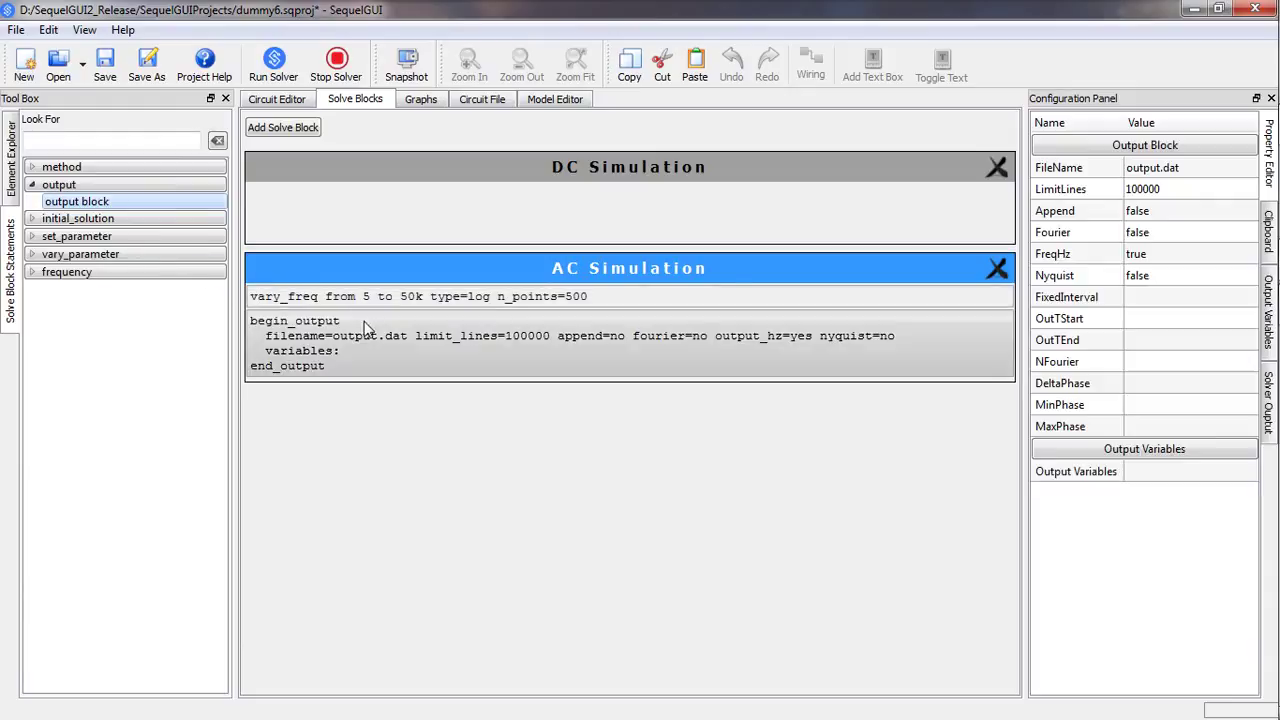
click(1157, 475)
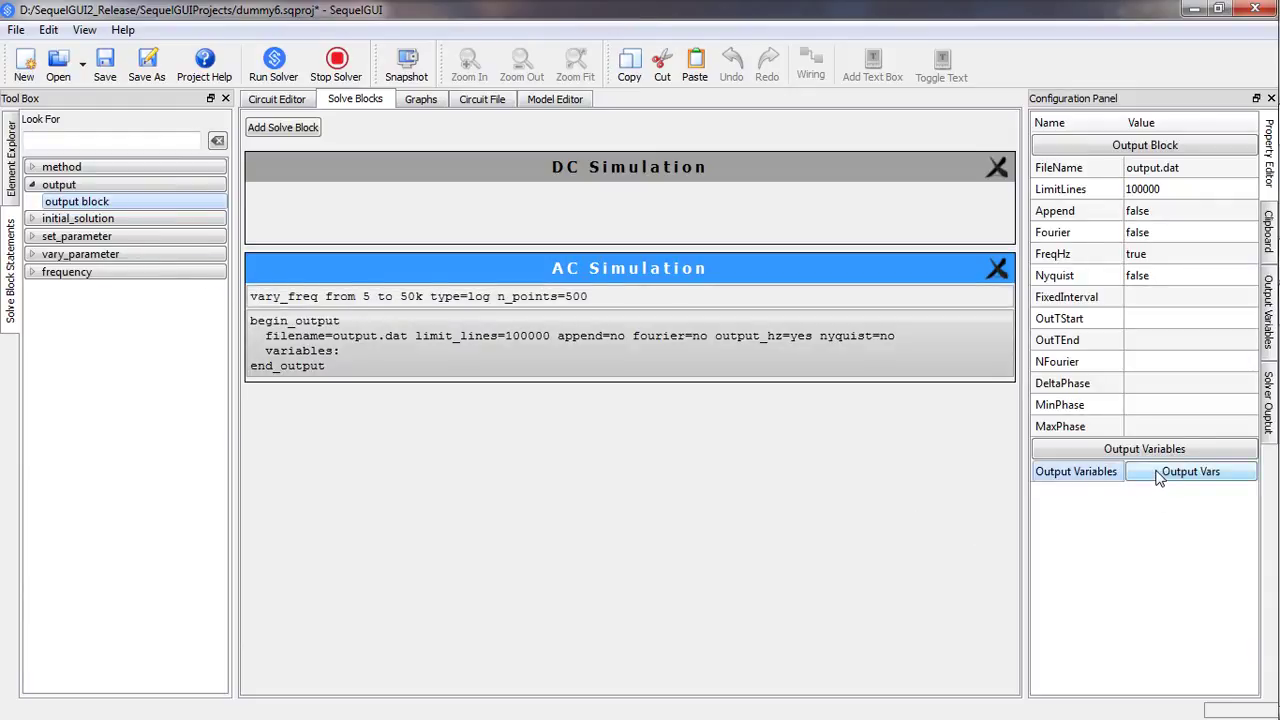
click(1157, 477)
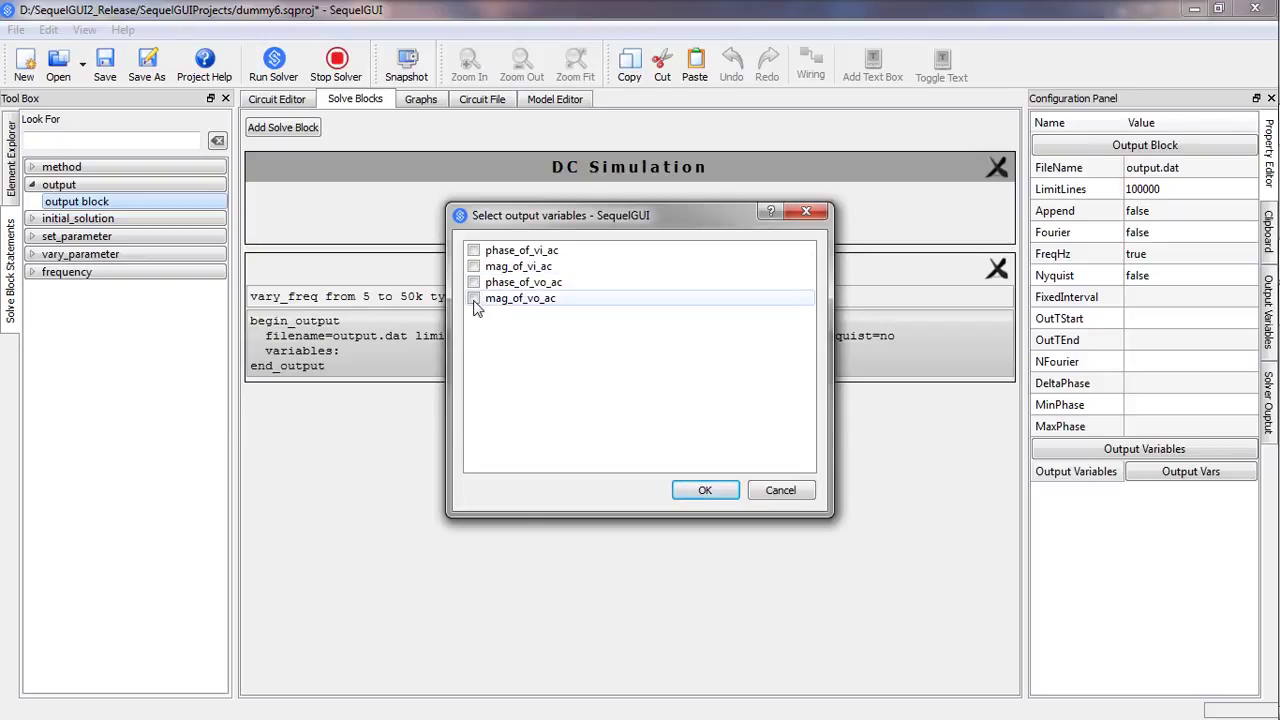
click(700, 491)
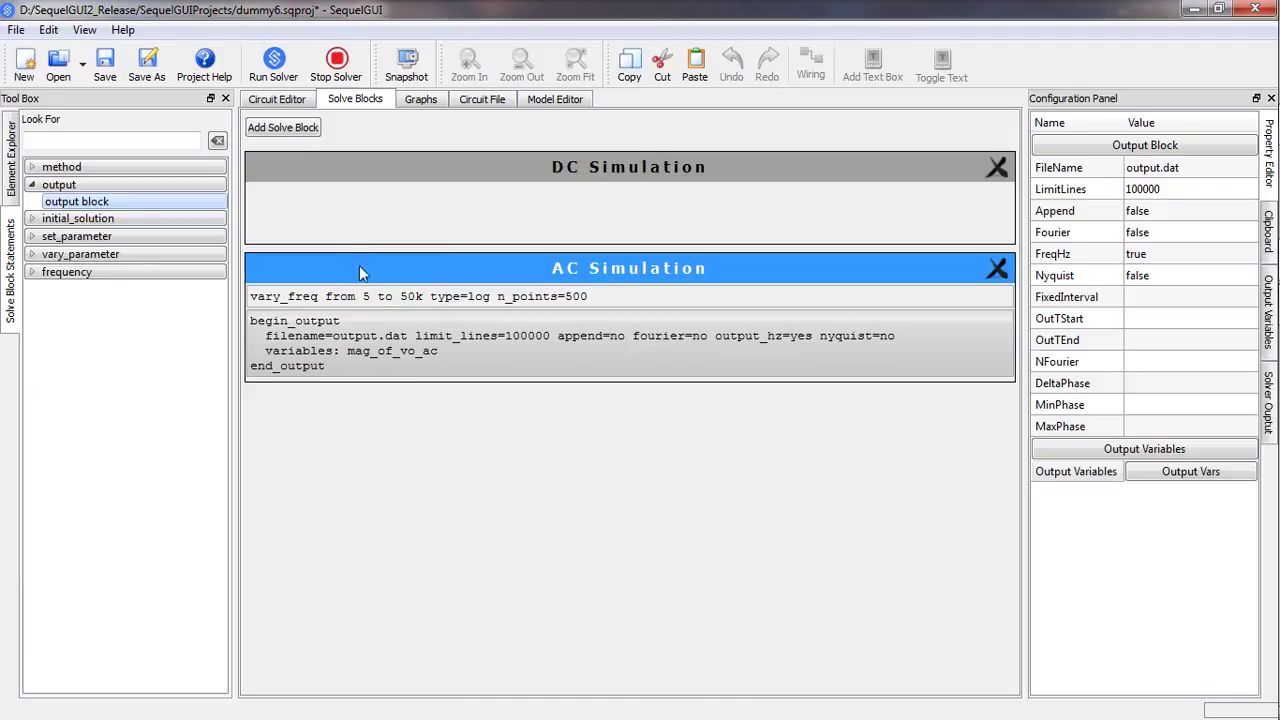
click(276, 70)
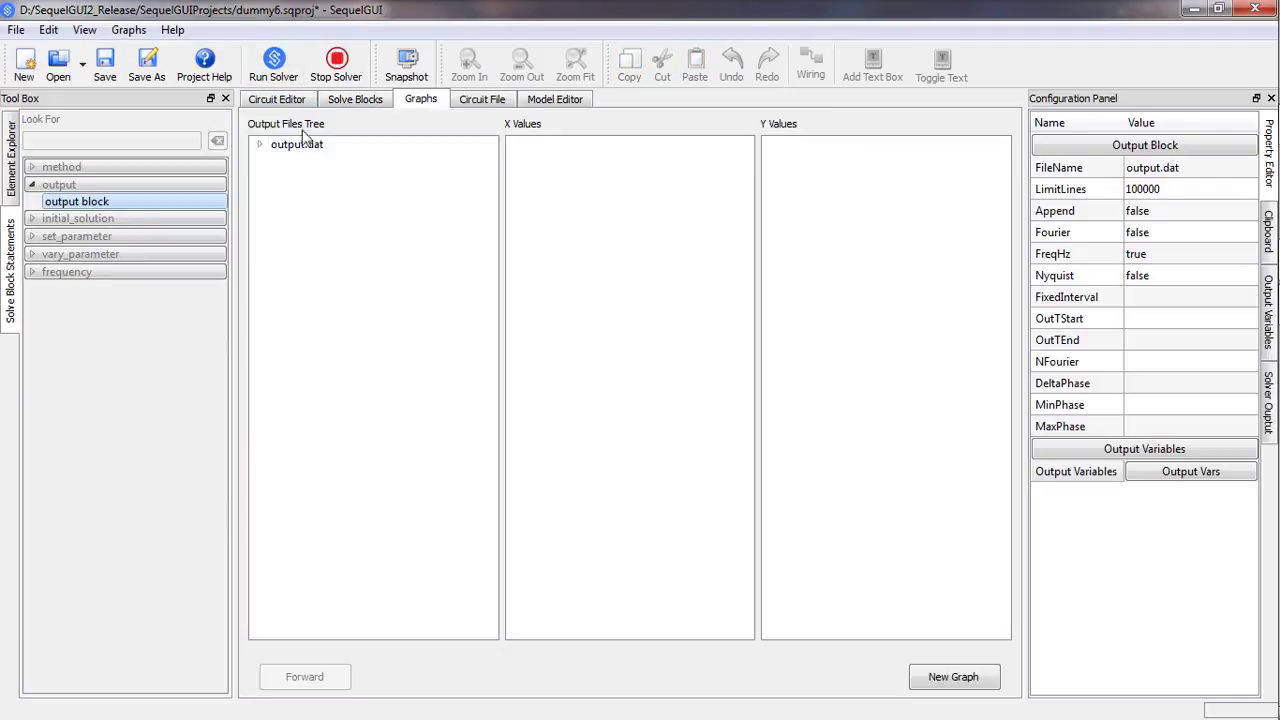
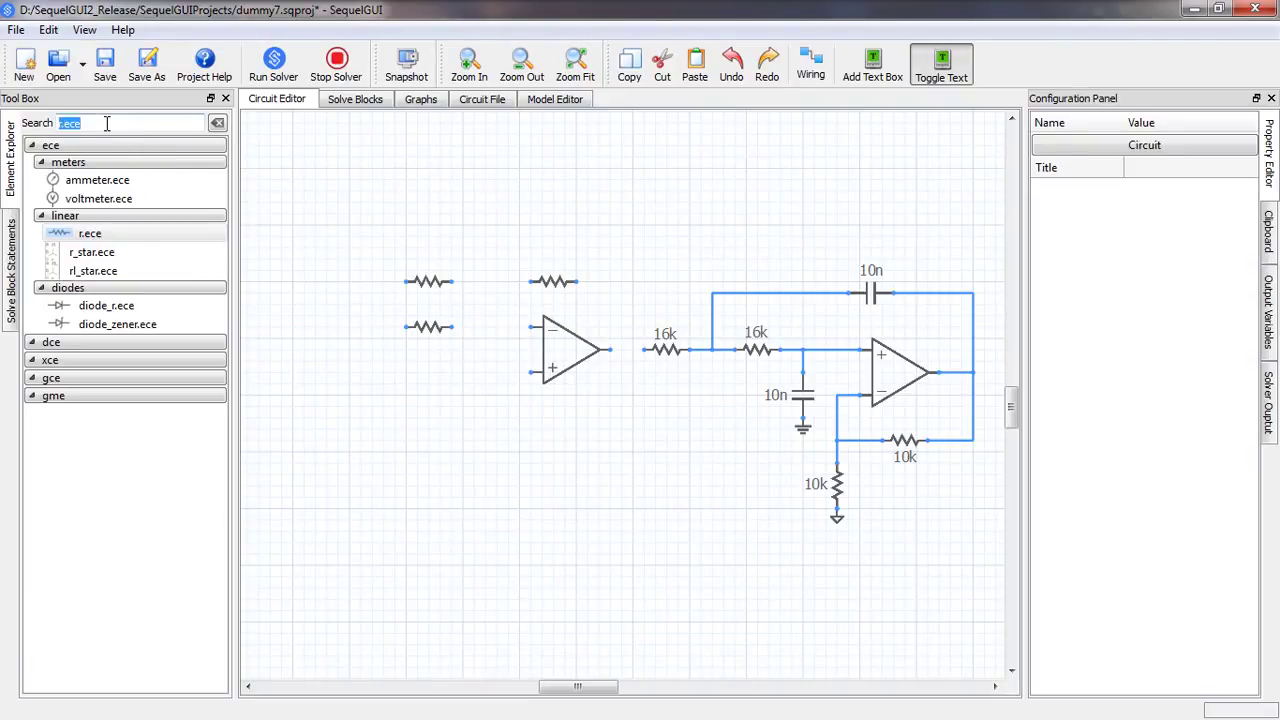
- Place two vsrcac.ece AC voltage sources side by side, below and to the left of the two unconnected input resistors
text(vsrcac)
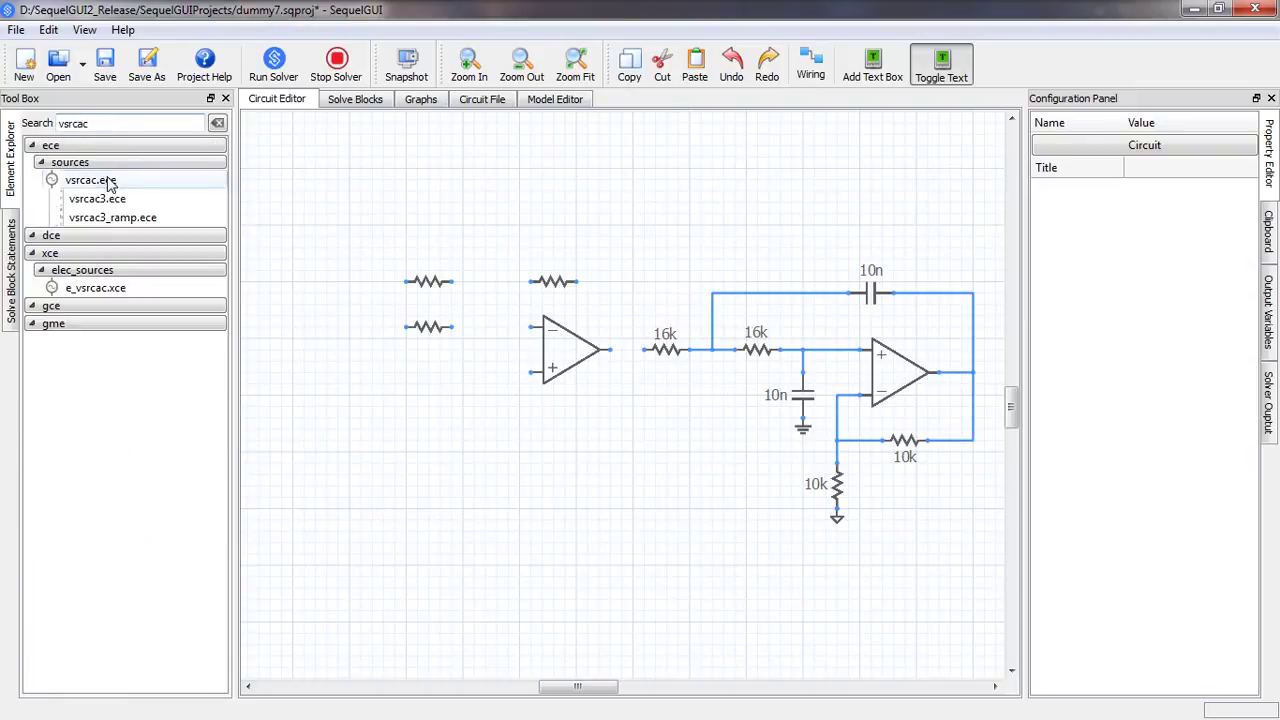
click(110, 185)
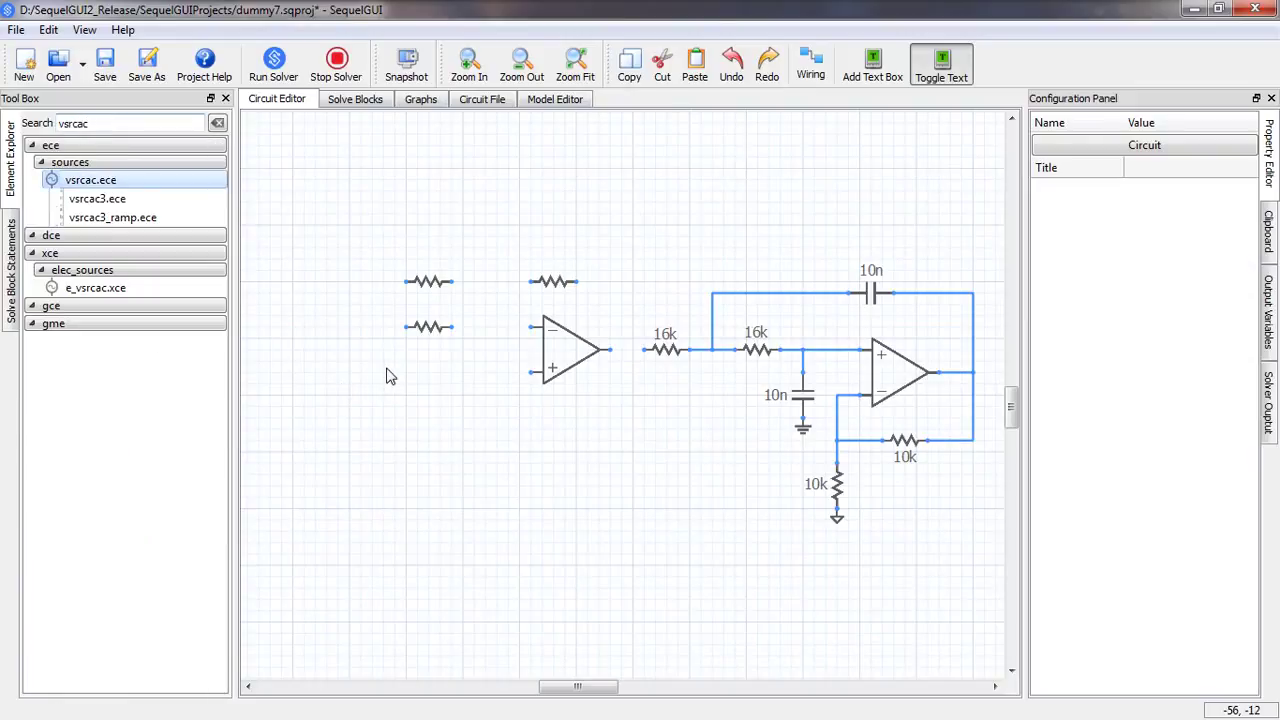
click(385, 372)
click(338, 372)
double_click(114, 122)
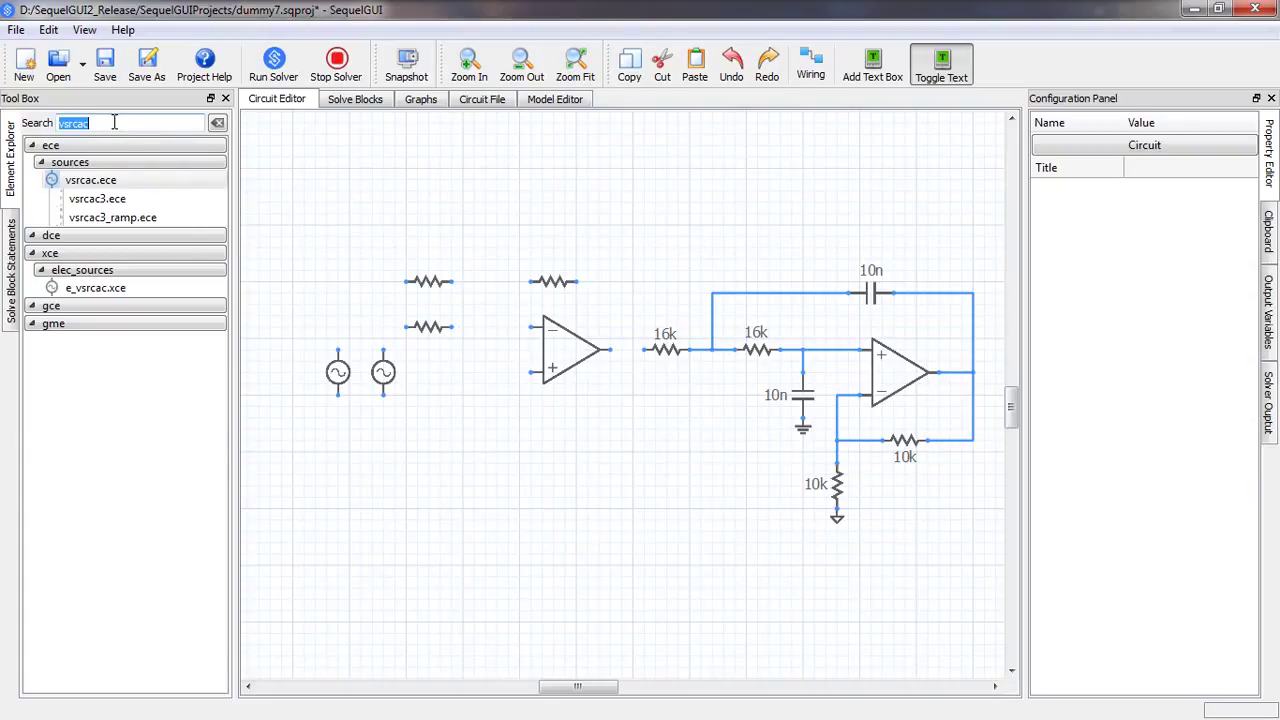
- Place three ground_dummy.ece symbols: one below each AC source and one below and left of the new op-amp's non-inverting input
text(groun)
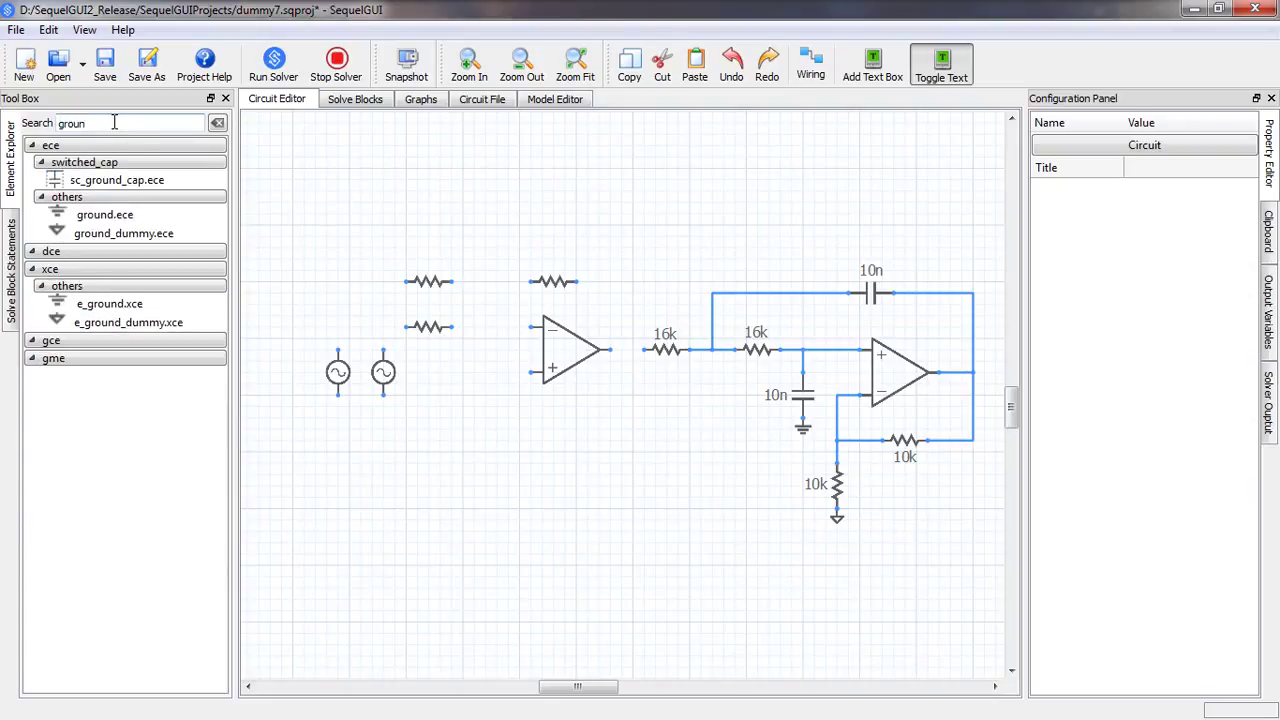
click(110, 234)
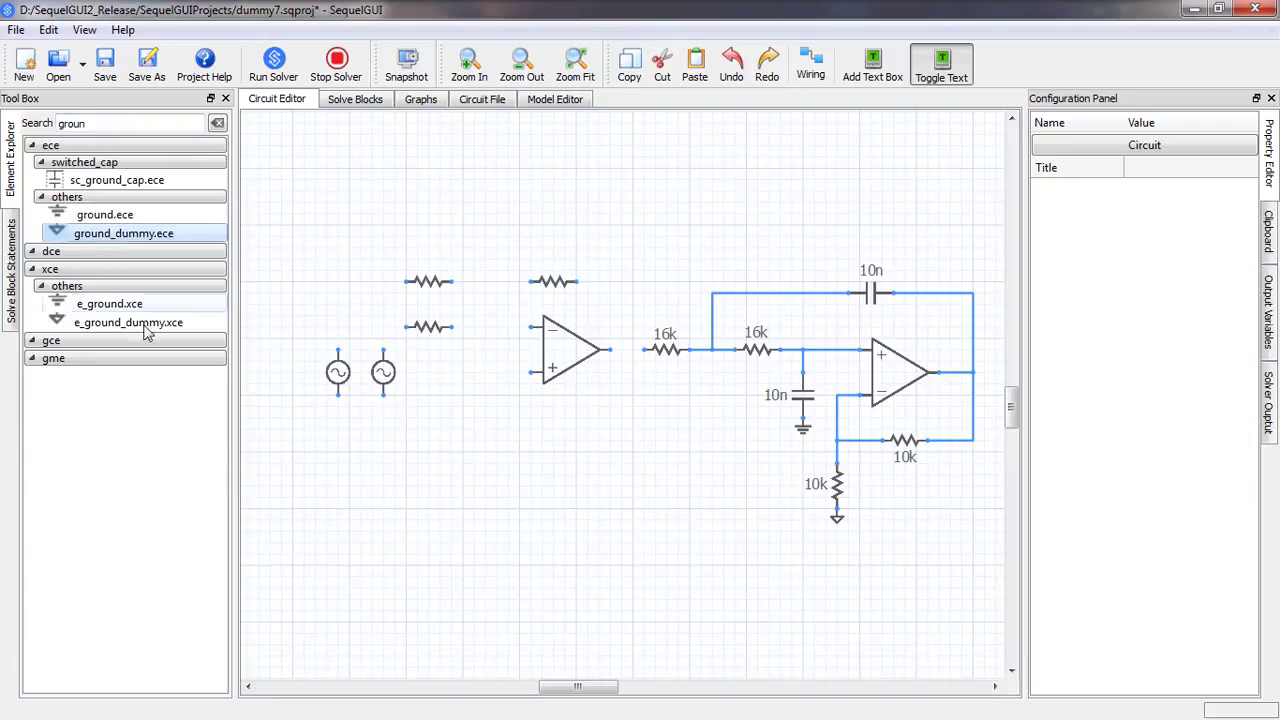
click(338, 430)
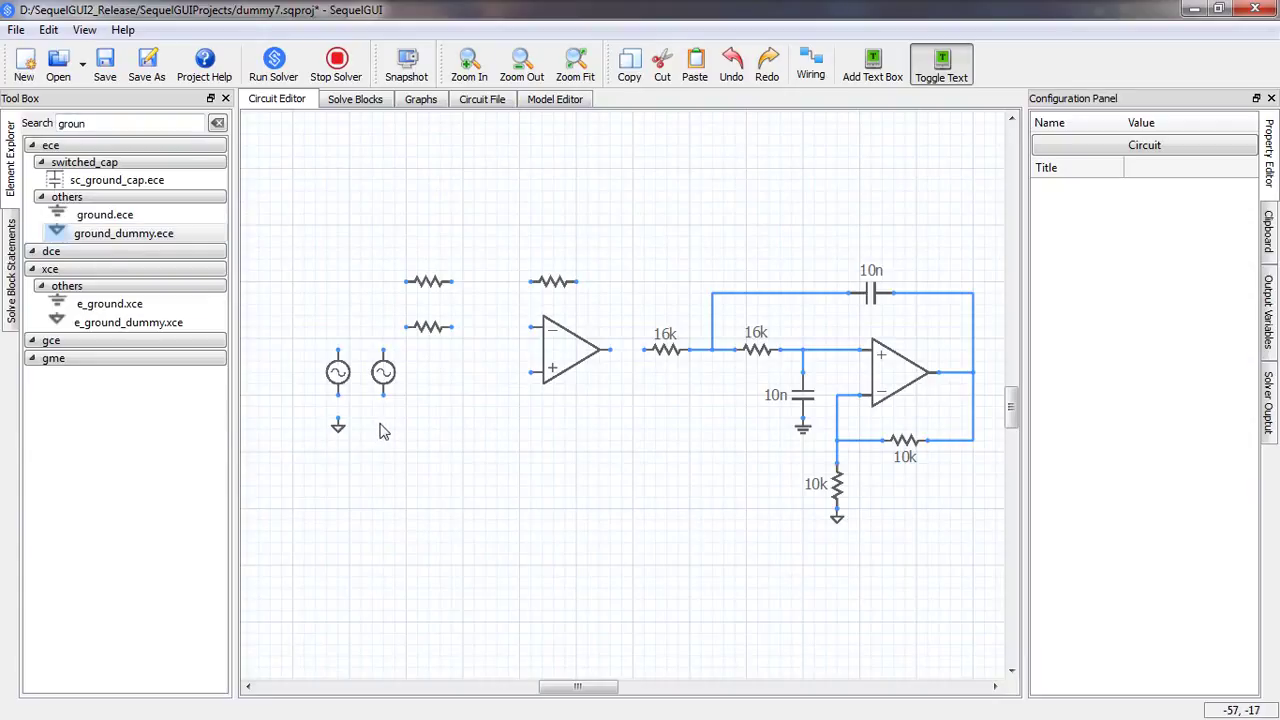
click(383, 427)
click(508, 401)
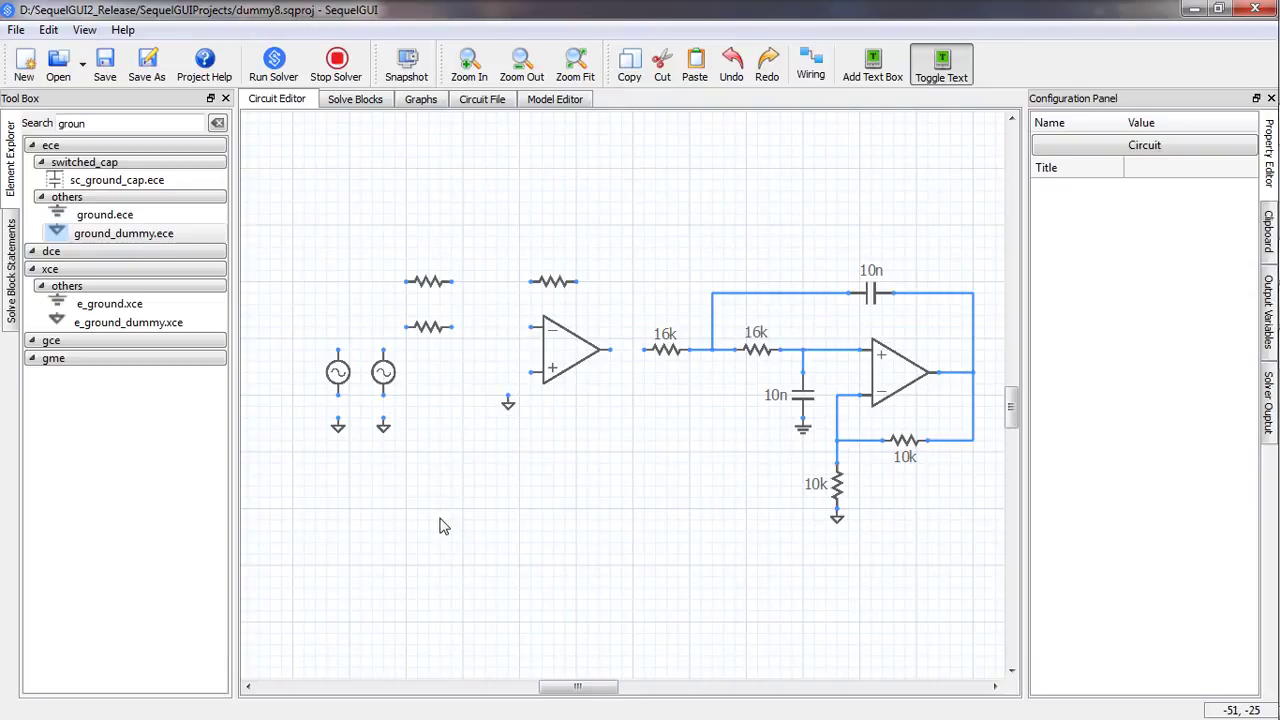
- Shift the new op-amp, its feedback resistor and the nearby ground one grid step to the left as a group
drag(492, 271, 613, 437)
key(Left)
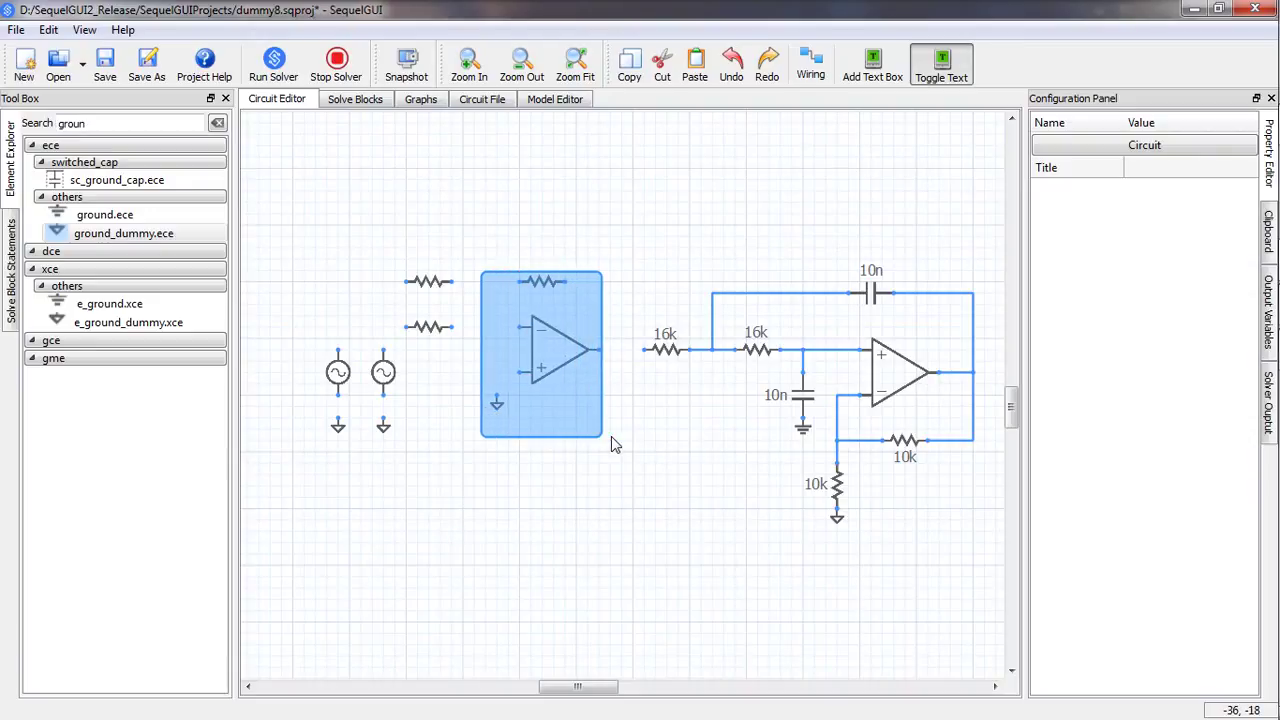
click(352, 520)
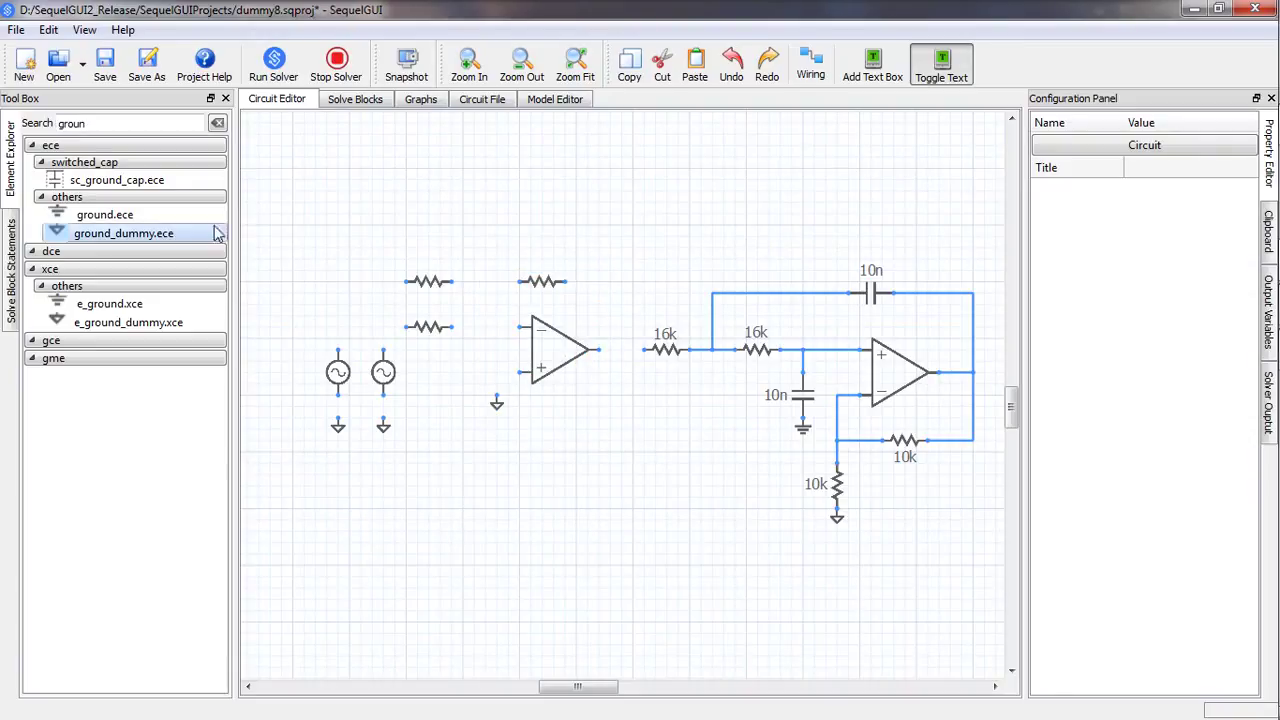
- Place connector_e.ece connectors between the new op-amp's output and the first 16k resistor, and two before its inverting input
double_click(132, 122)
text(connec)
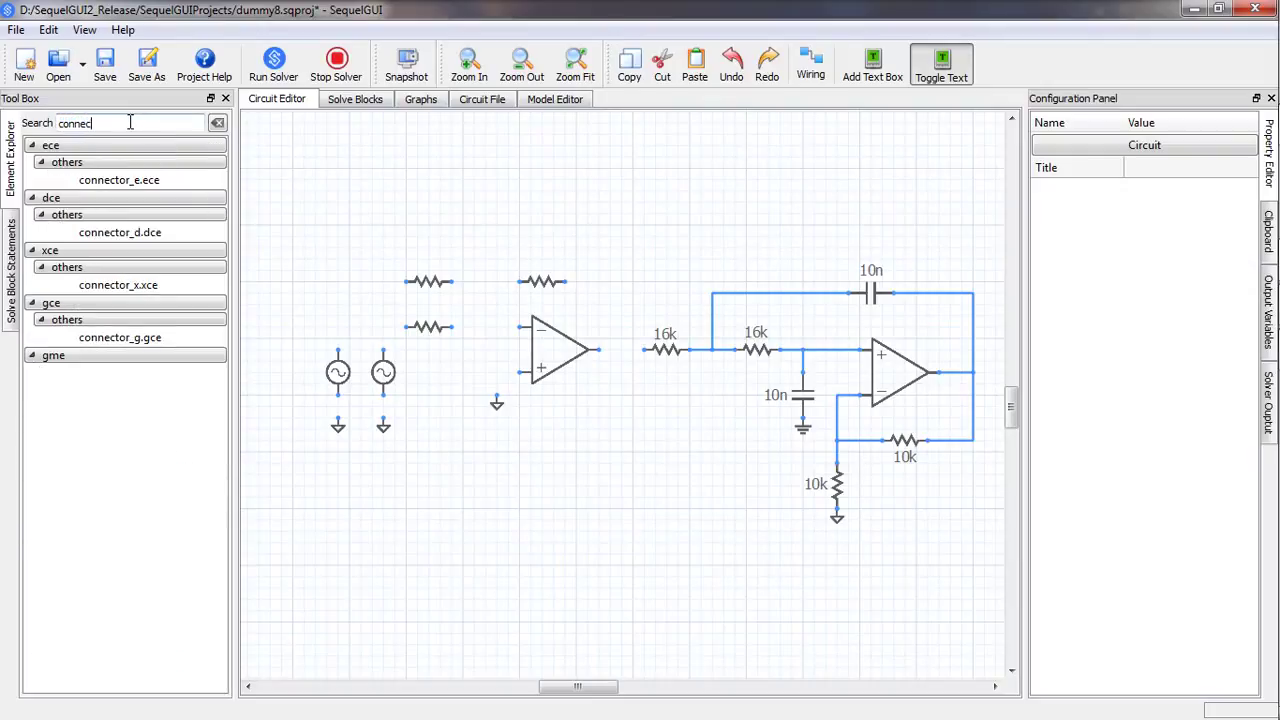
click(125, 180)
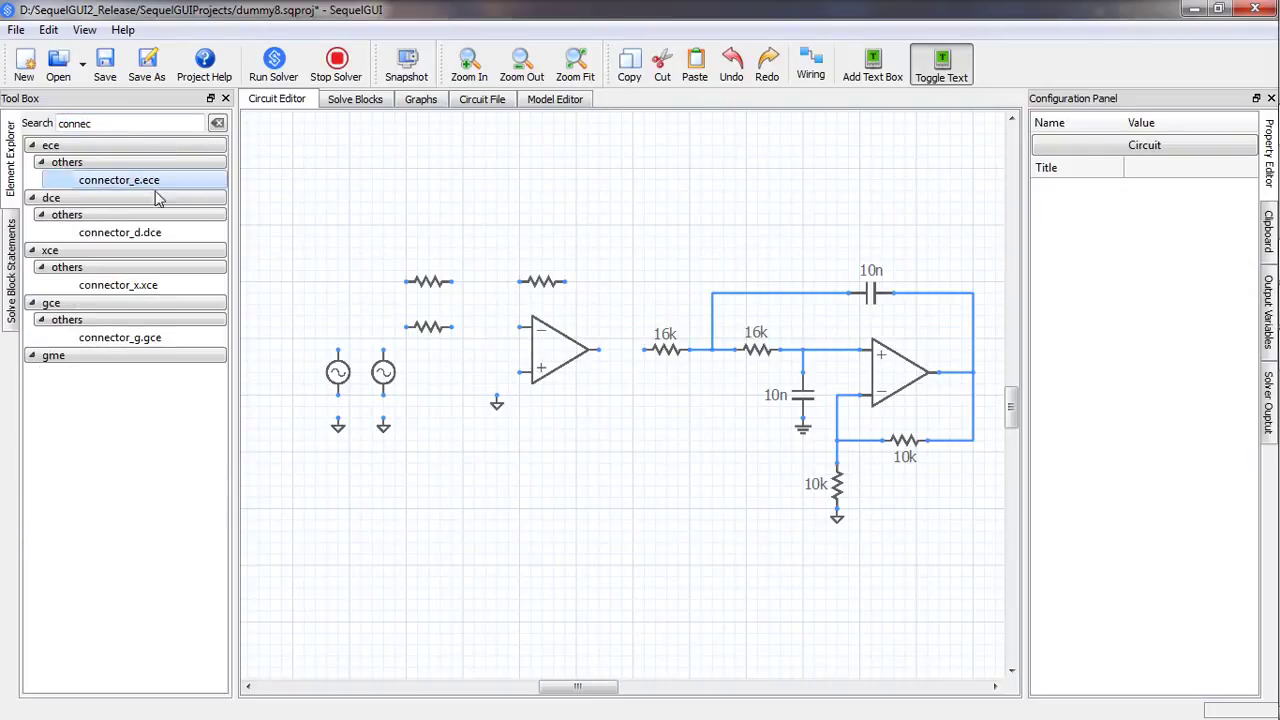
click(619, 350)
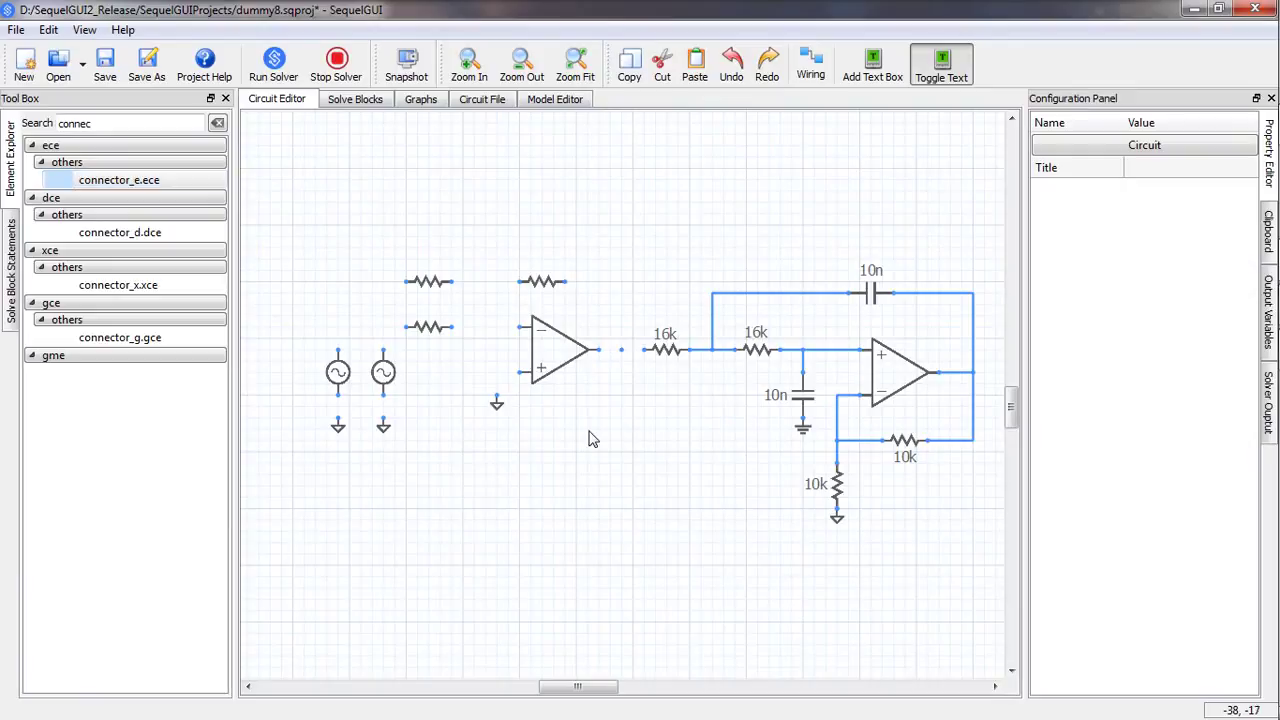
scroll(588, 439, up, 1)
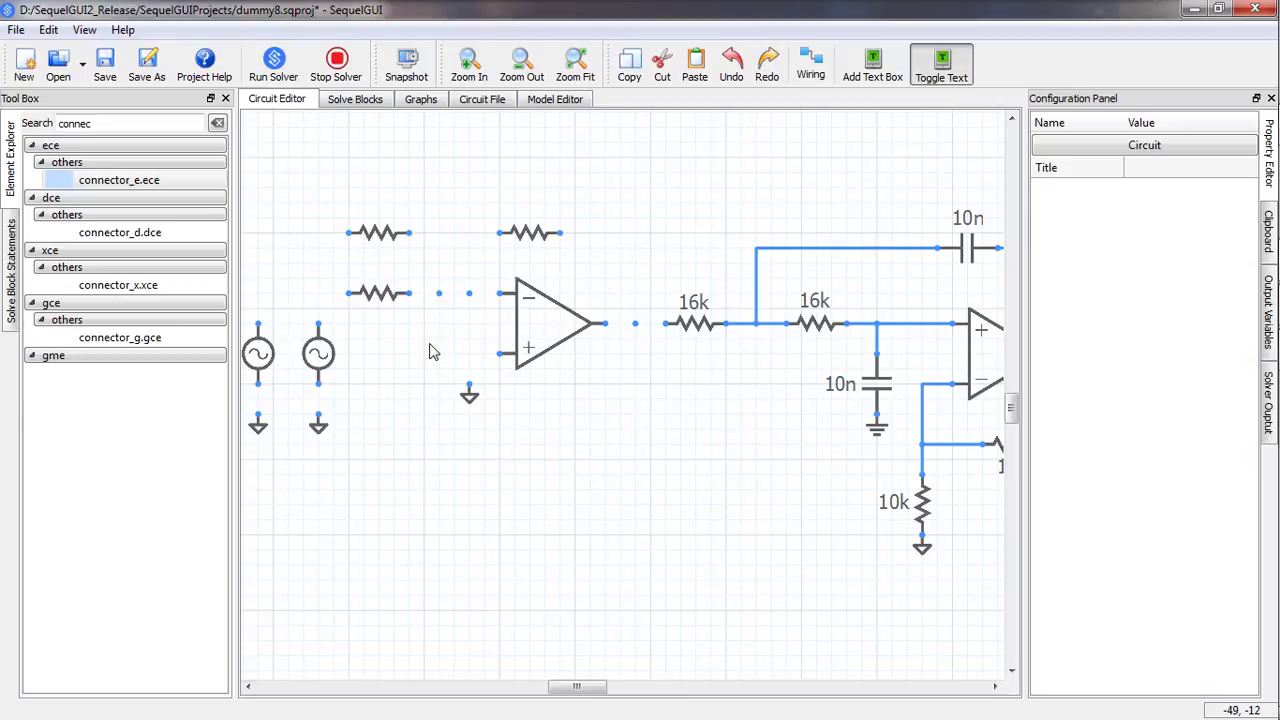
- Wire the new op-amp's output through the connector to the first 16k resistor of the filter
key(w)
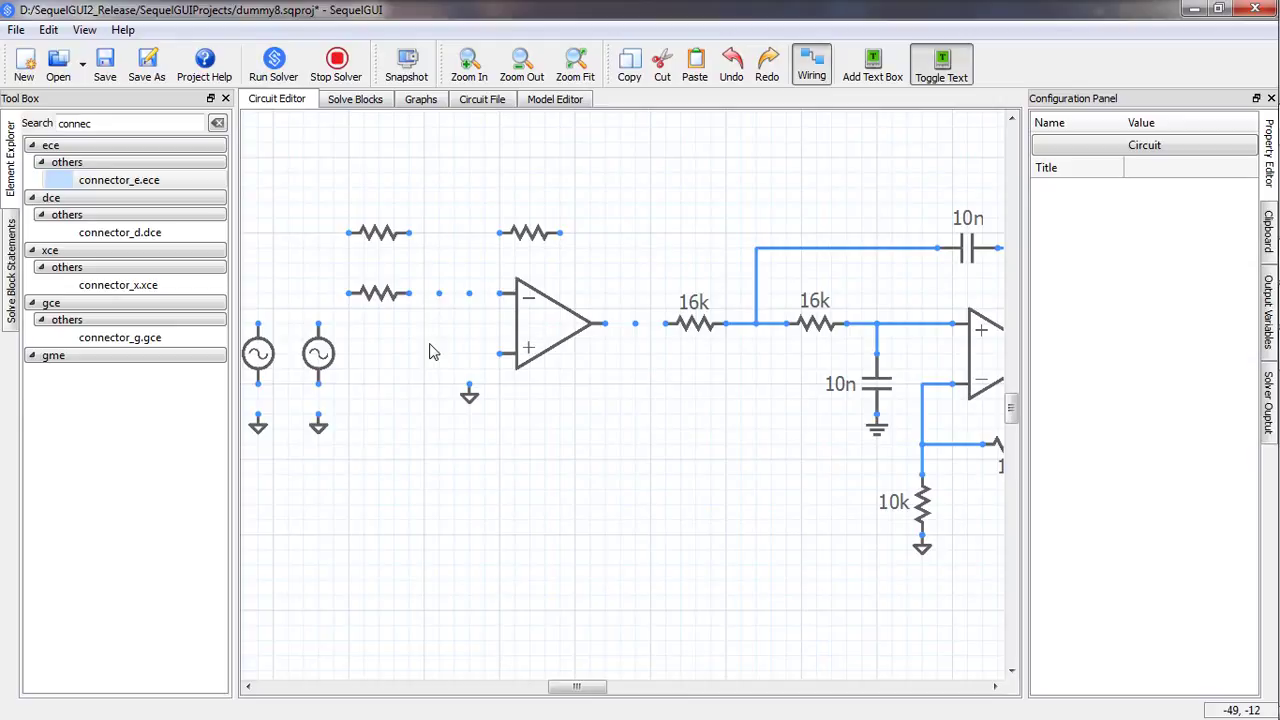
click(635, 327)
key(w)
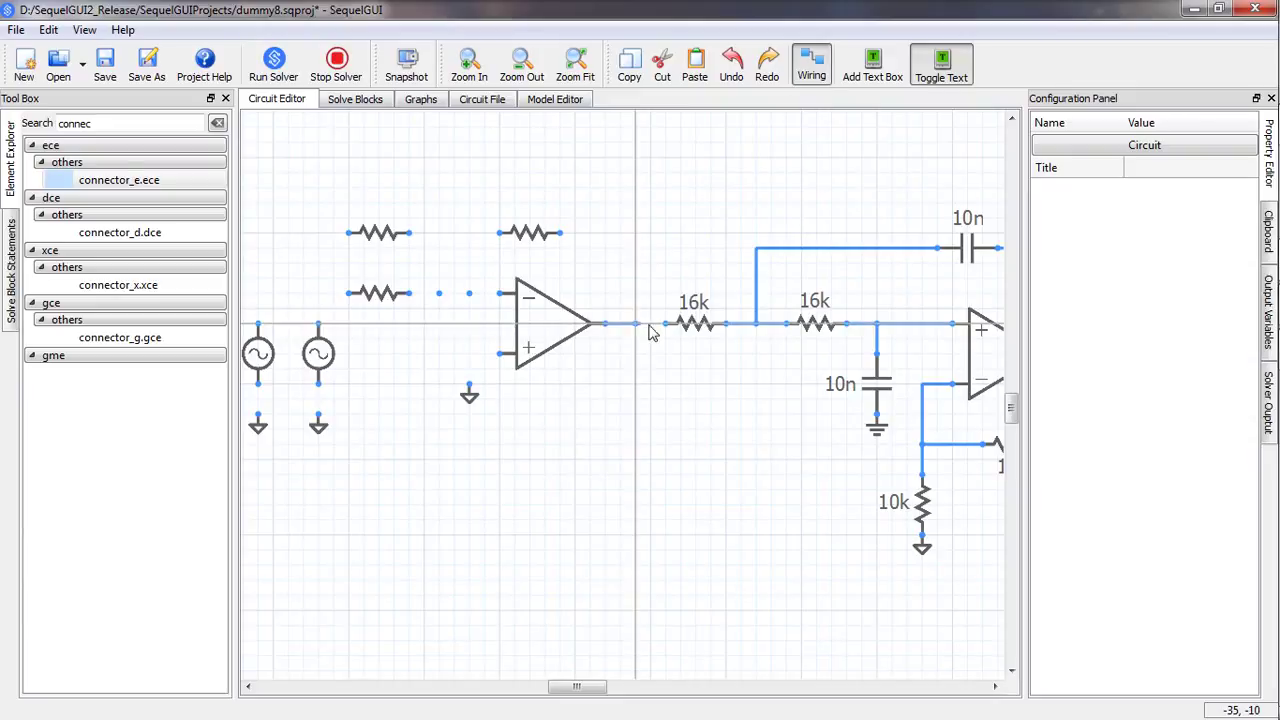
click(663, 330)
- Move the unconnected resistor above the new op-amp two grid steps to the right
click(535, 234)
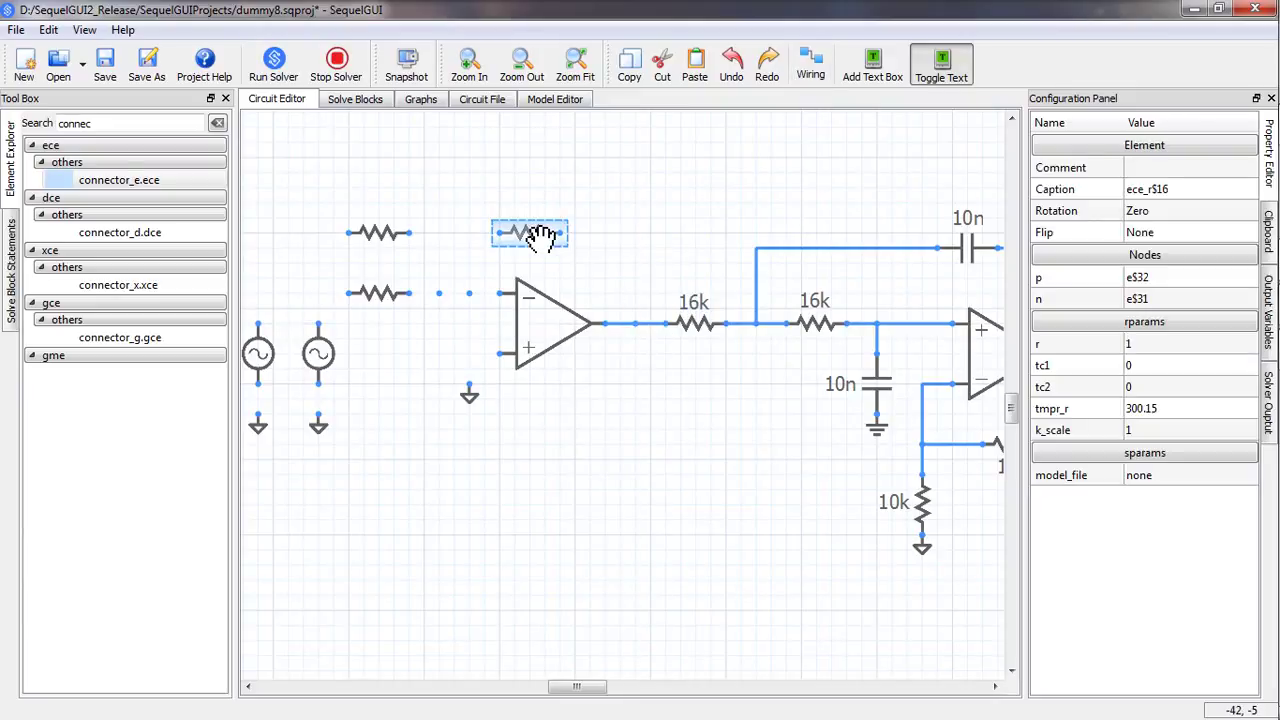
key(Right)
key(Right)
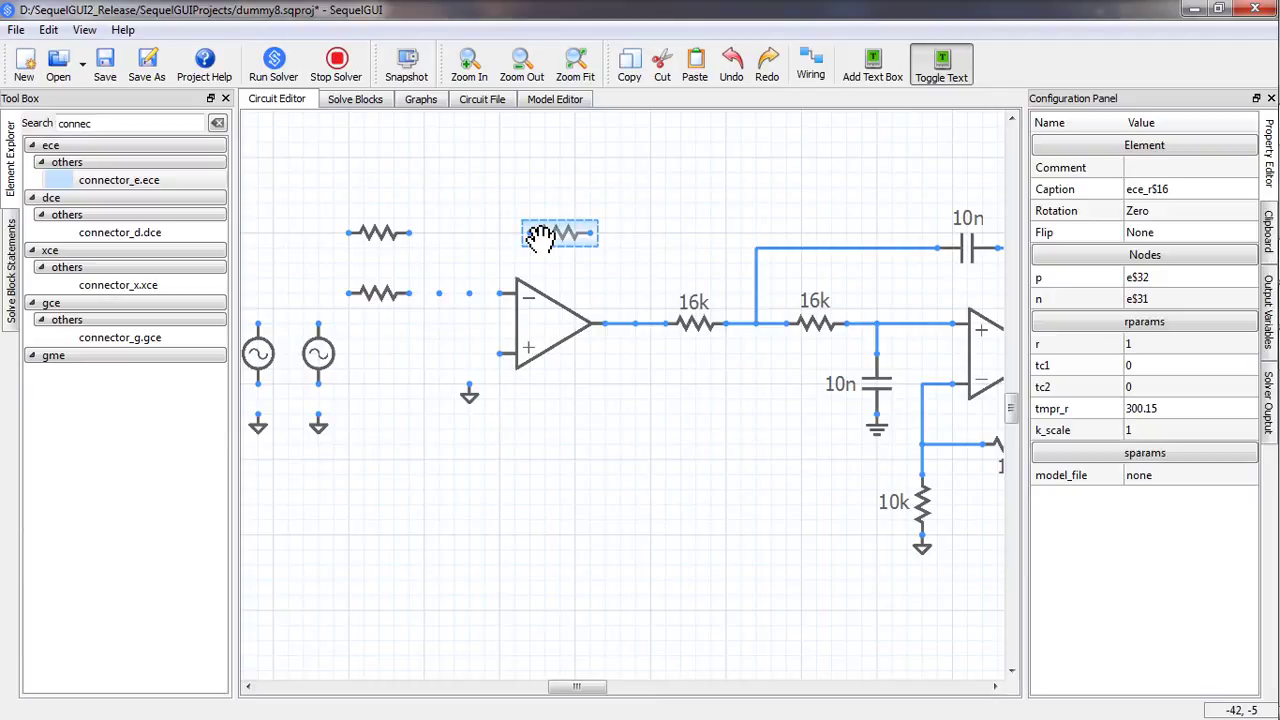
- Wire the feedback resistor between the op-amp's inverting-input connector and output node, and complete both op-amp input connections, grounding the non-inverting one
key(w)
drag(475, 245, 530, 233)
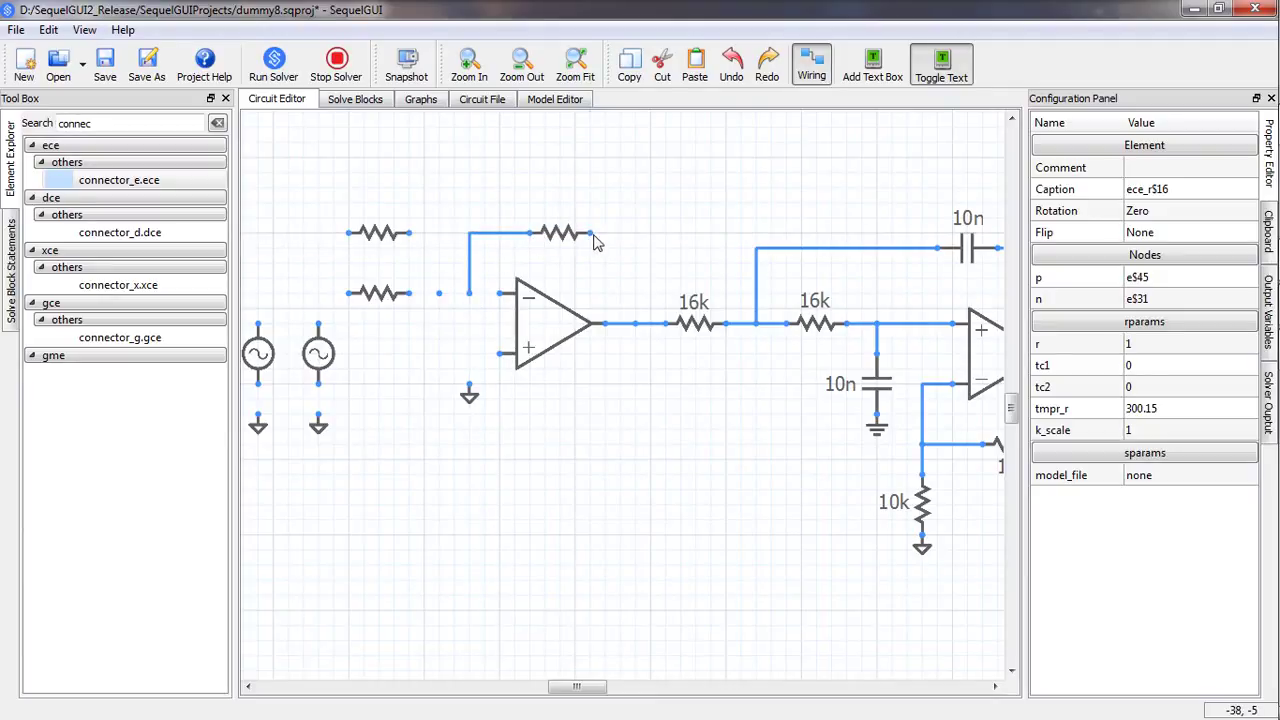
drag(633, 242, 638, 326)
drag(470, 293, 500, 293)
drag(466, 384, 498, 354)
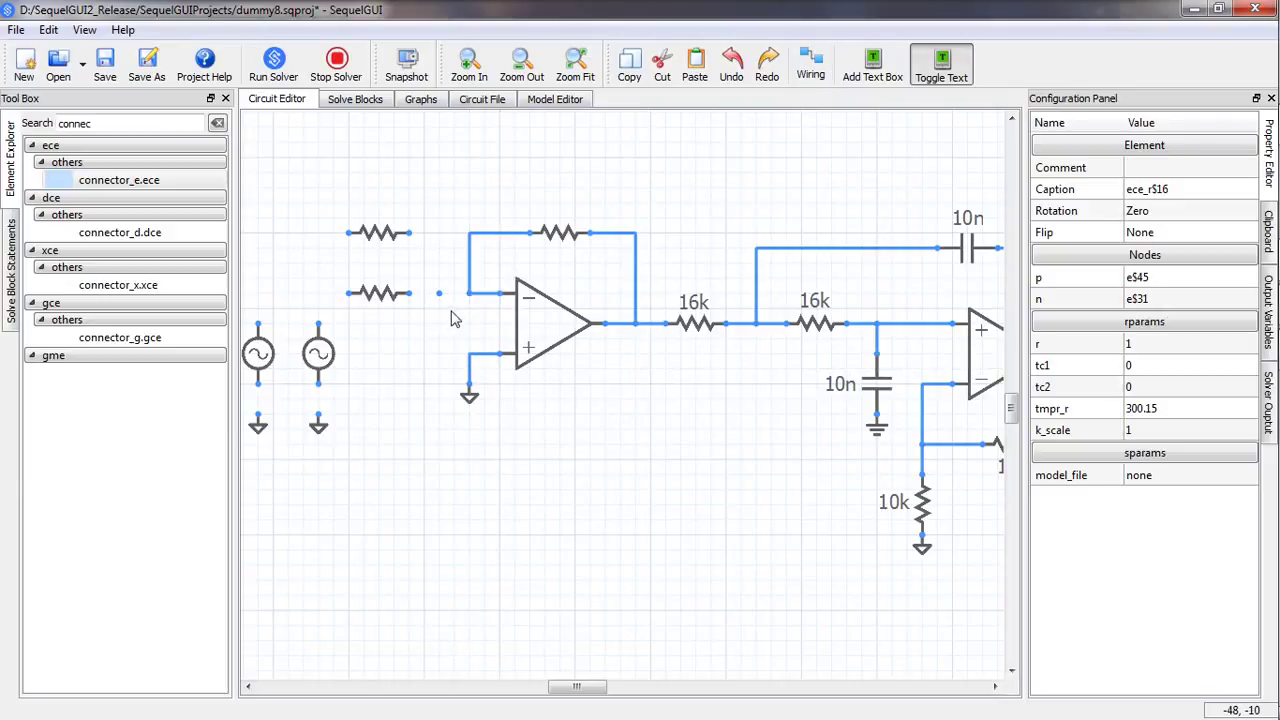
- Wire each AC source between its ground and its input resistor, and join both input resistors at the summing connector
drag(440, 293, 410, 293)
drag(318, 323, 348, 294)
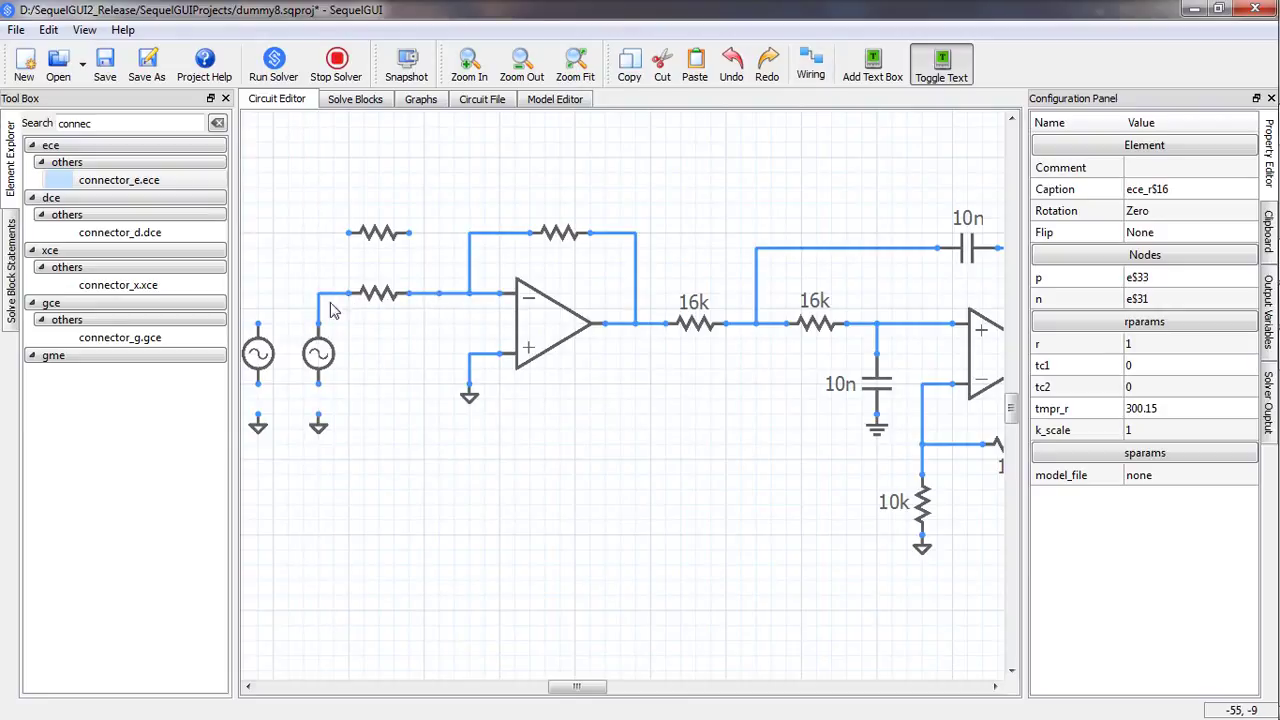
drag(258, 323, 348, 234)
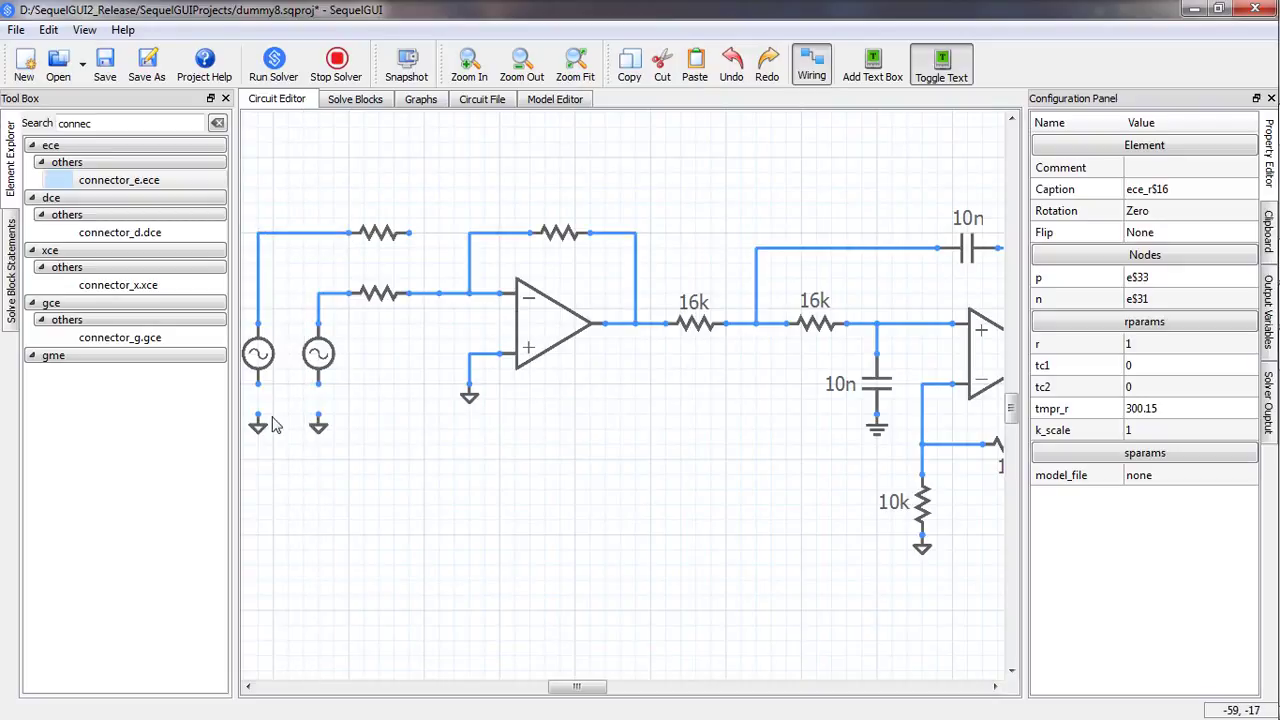
drag(258, 416, 258, 385)
drag(318, 416, 318, 386)
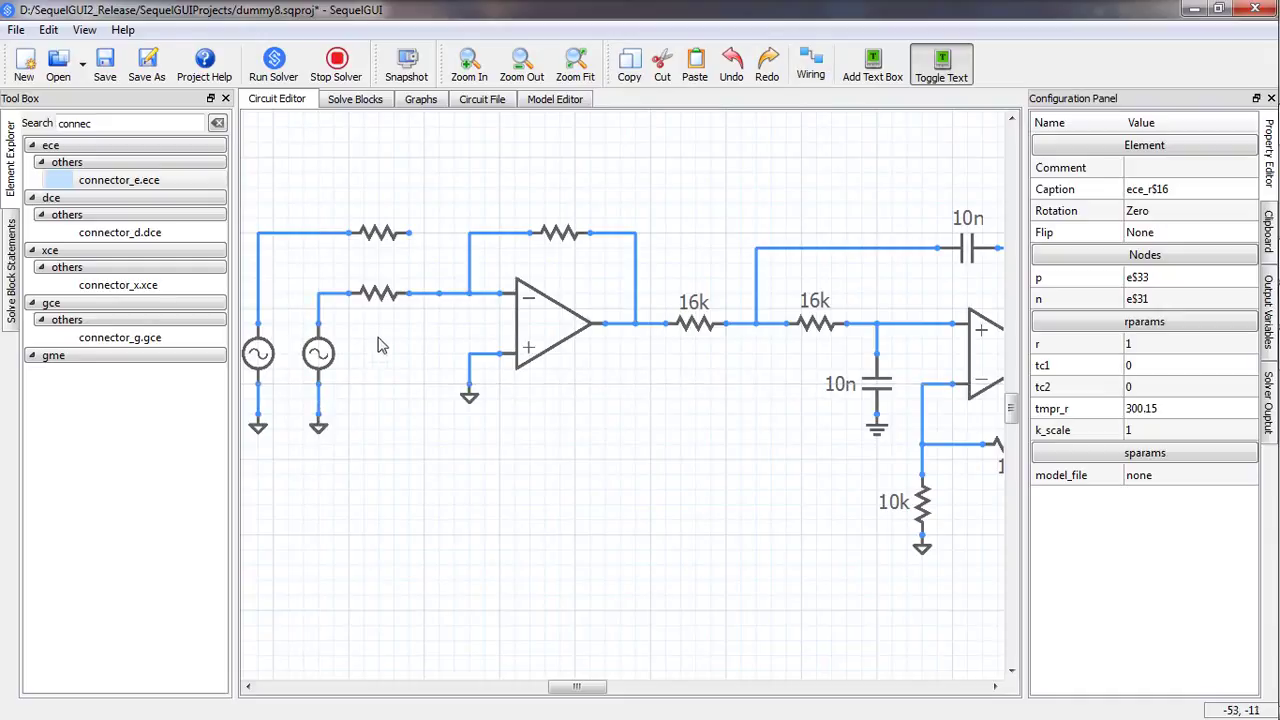
drag(410, 240, 441, 303)
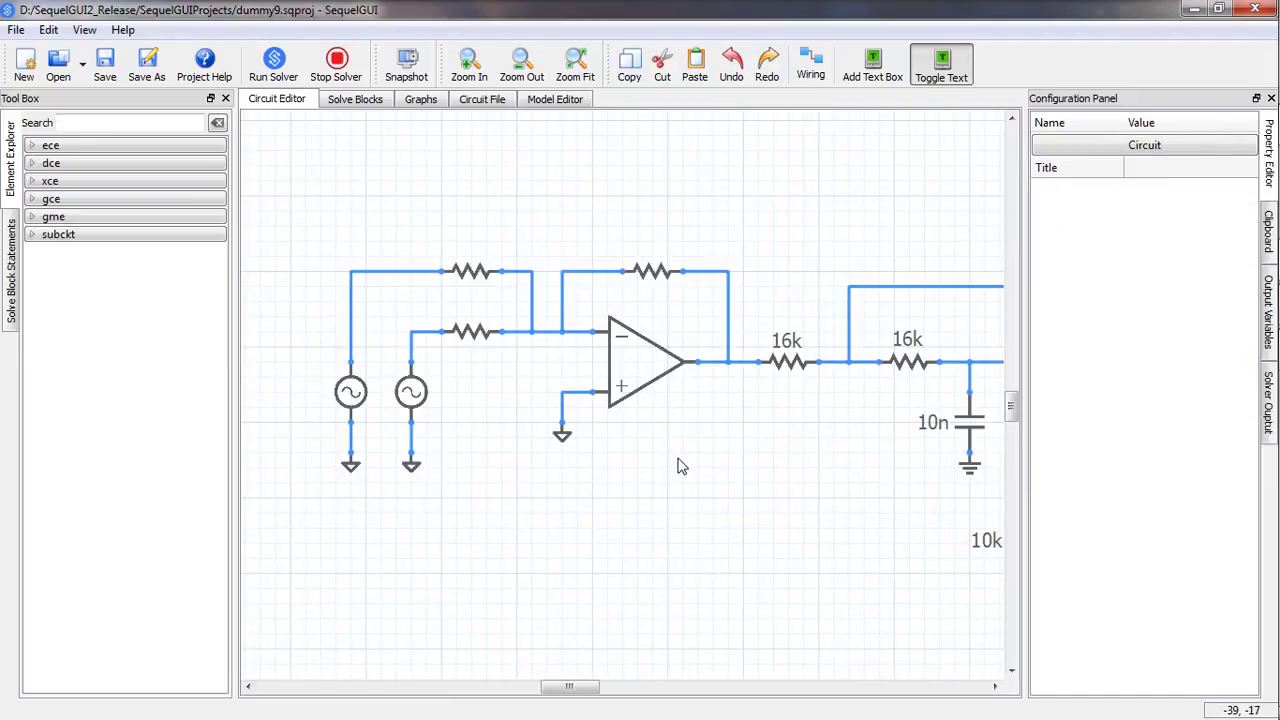
- Set the resistance r to 10k for the new stage's feedback resistor and its upper input resistor
click(654, 275)
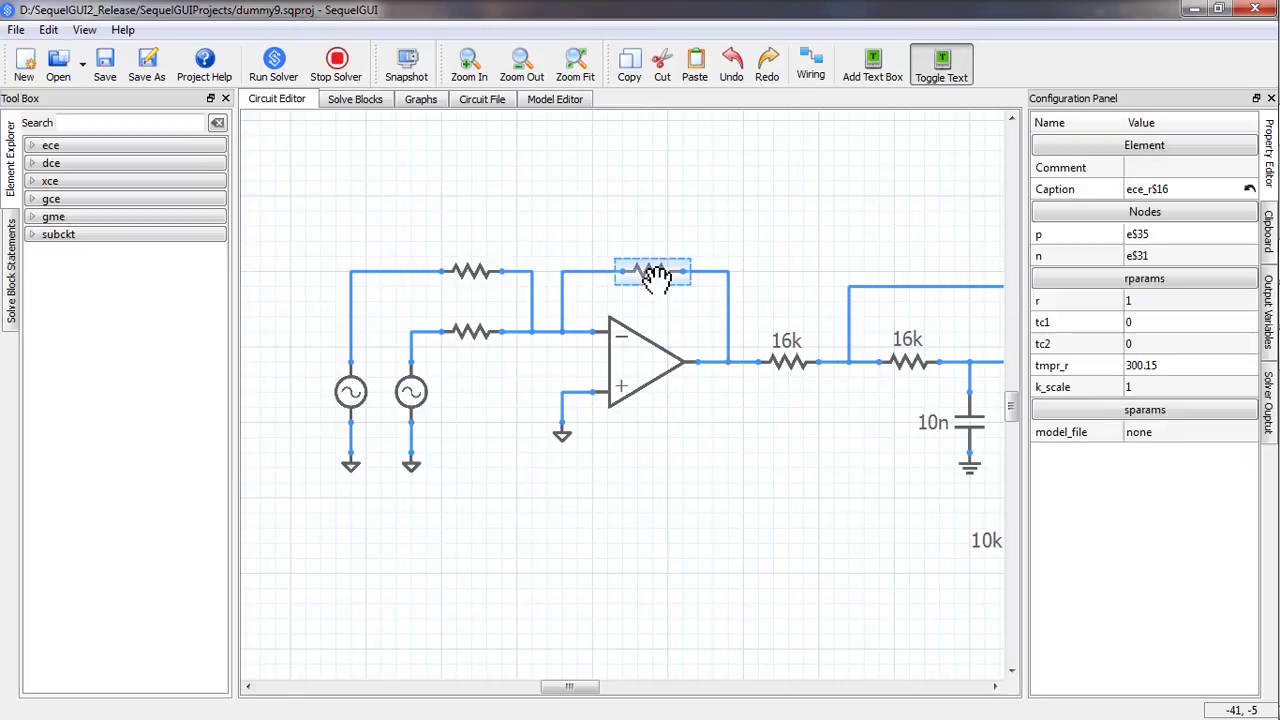
click(1138, 304)
text(0k)
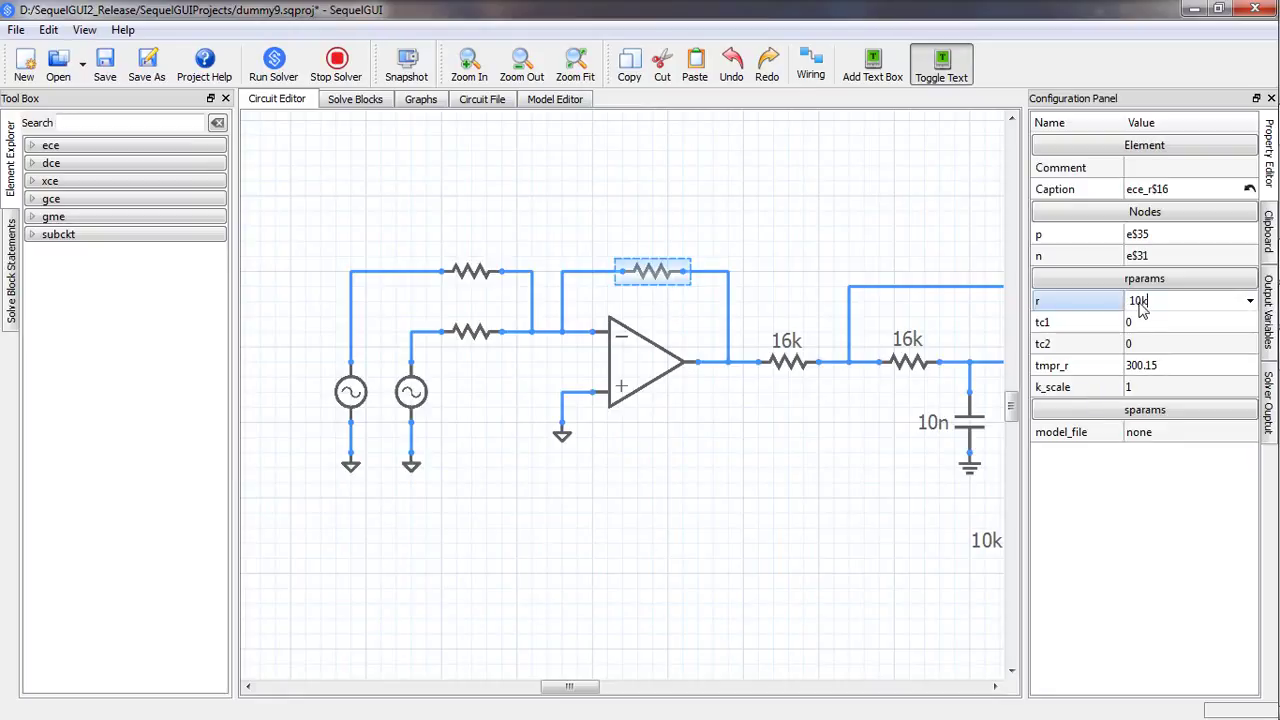
click(471, 271)
click(1140, 304)
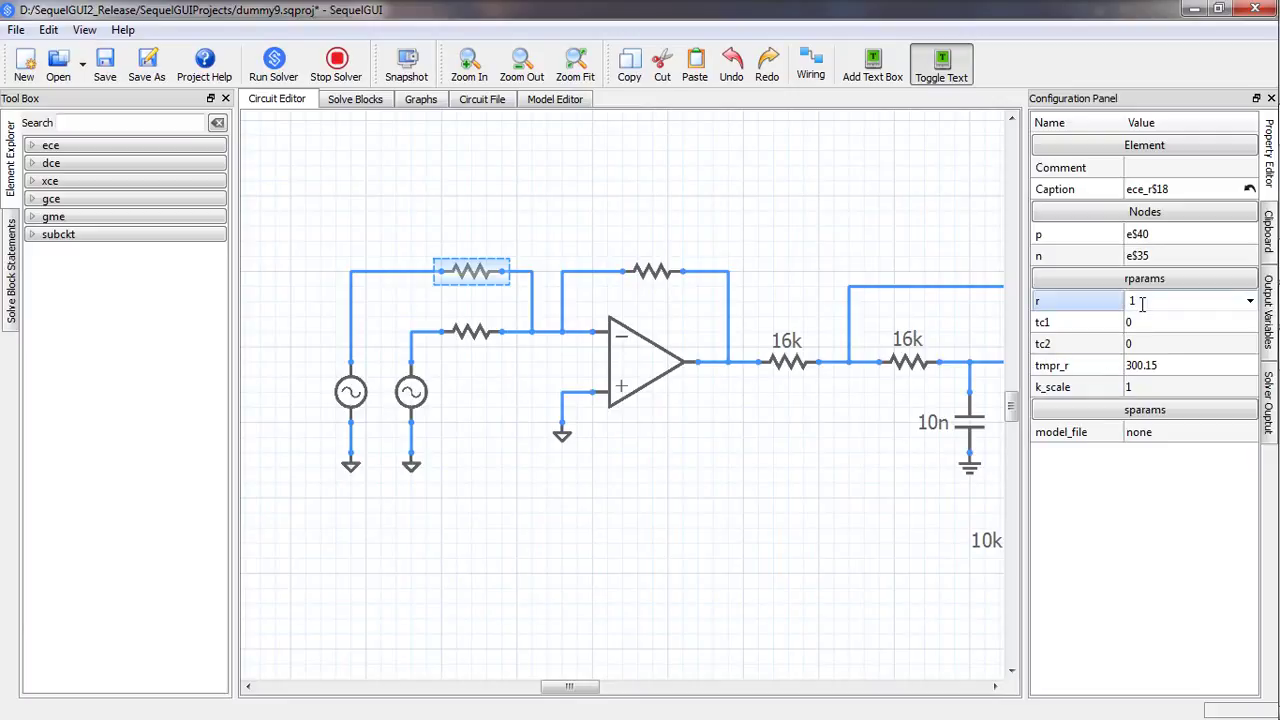
text(0k)
key(Return)
- Set the resistance r of the lower input resistor
click(484, 340)
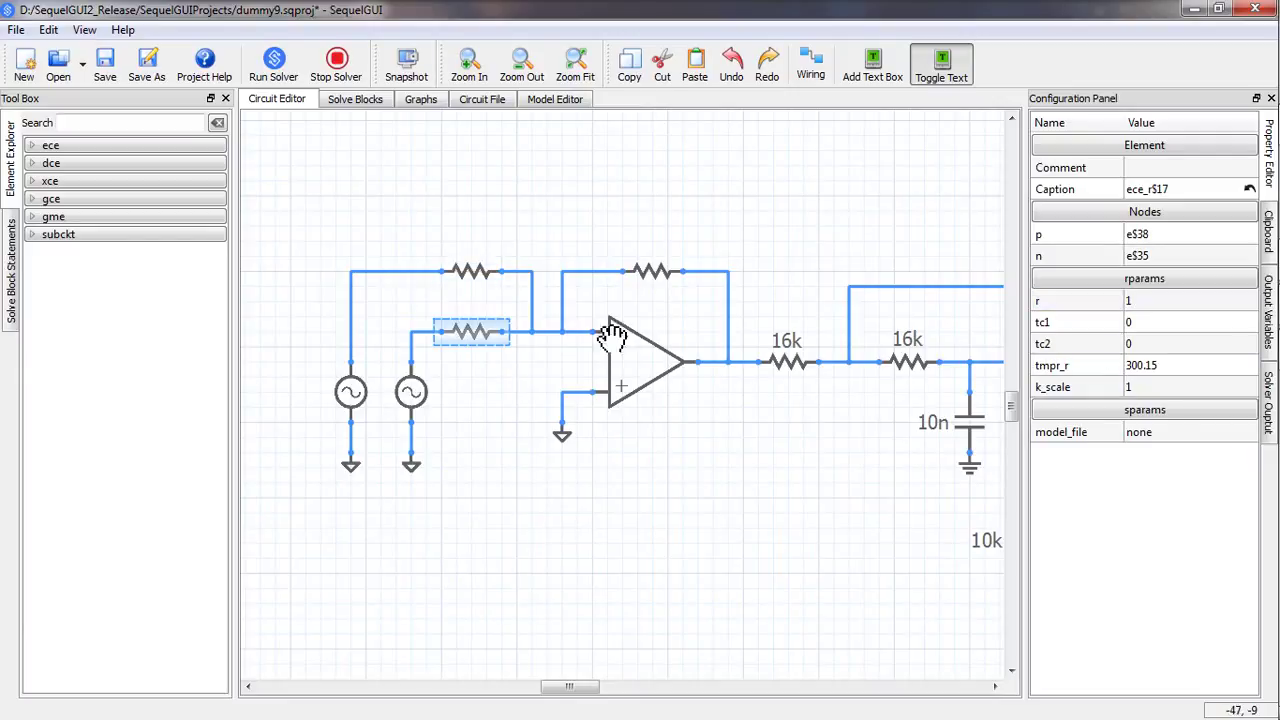
click(1158, 316)
key(Return)
- Set the left AC source's amplitude a to 0.5 and its frequency f_hz to 200
click(358, 396)
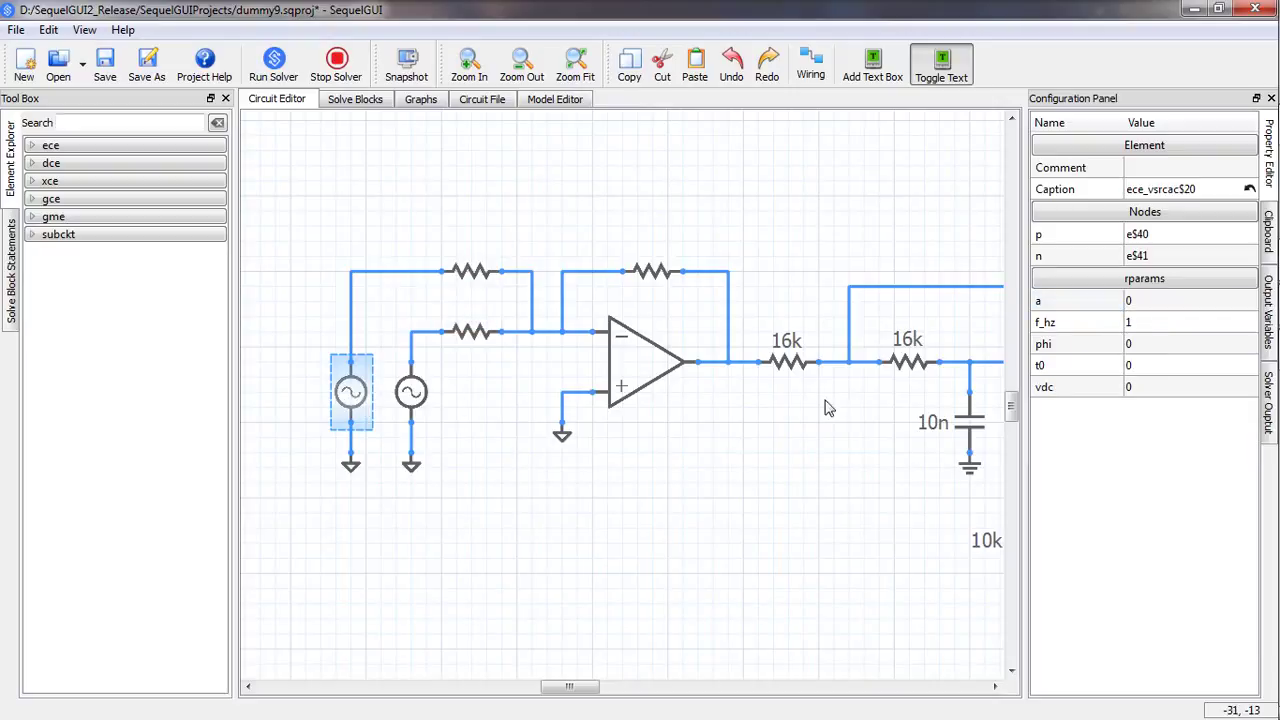
click(1143, 303)
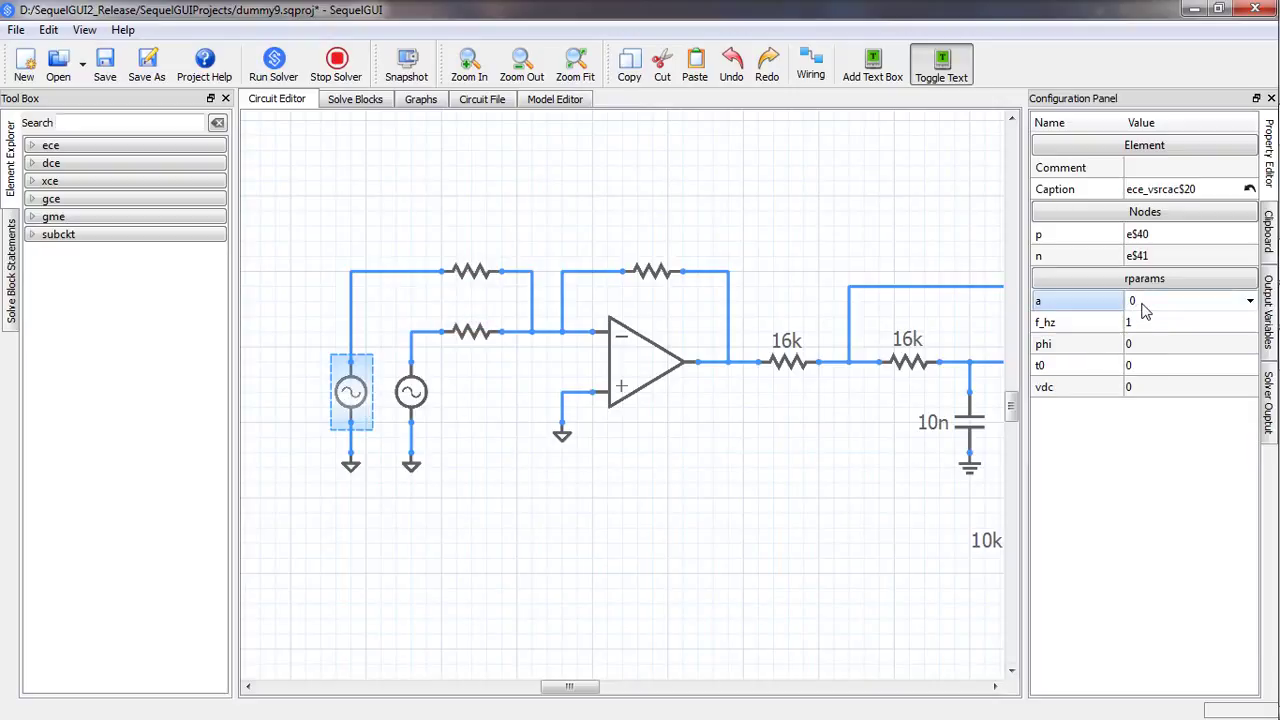
text(.5)
click(1150, 326)
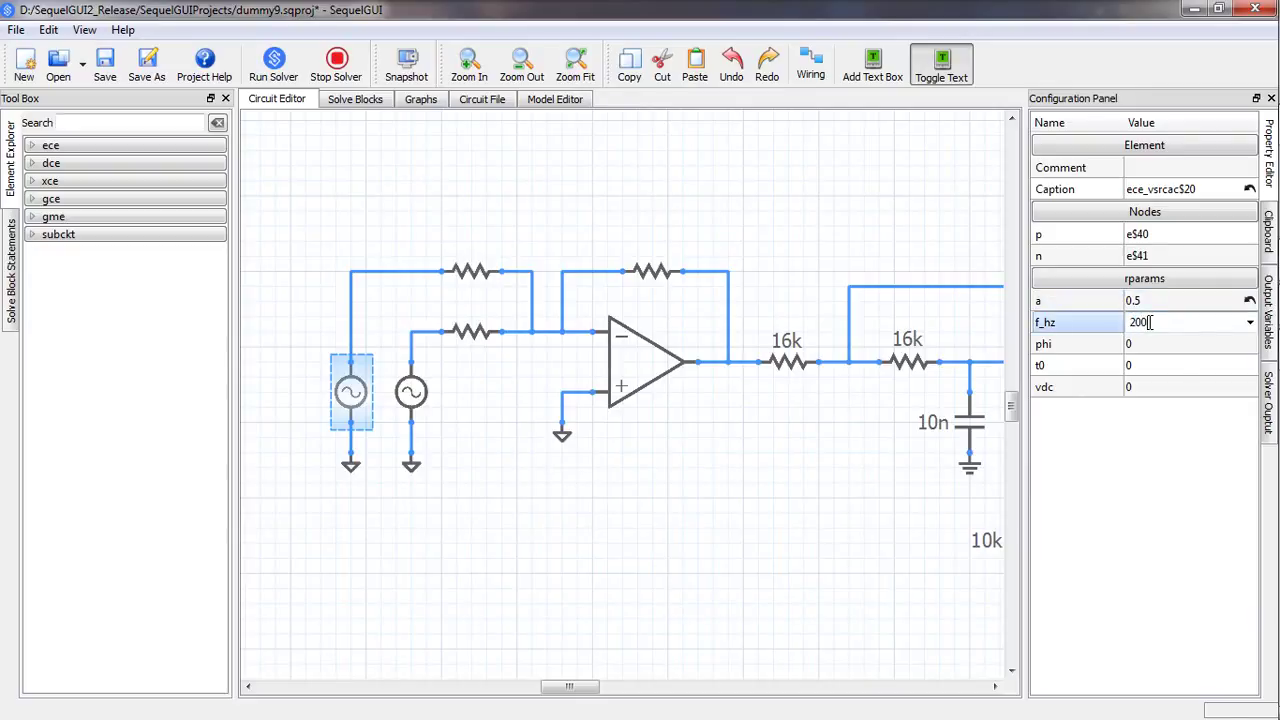
- Set the right AC source's amplitude a to 0.1 and edit its frequency f_hz
click(412, 398)
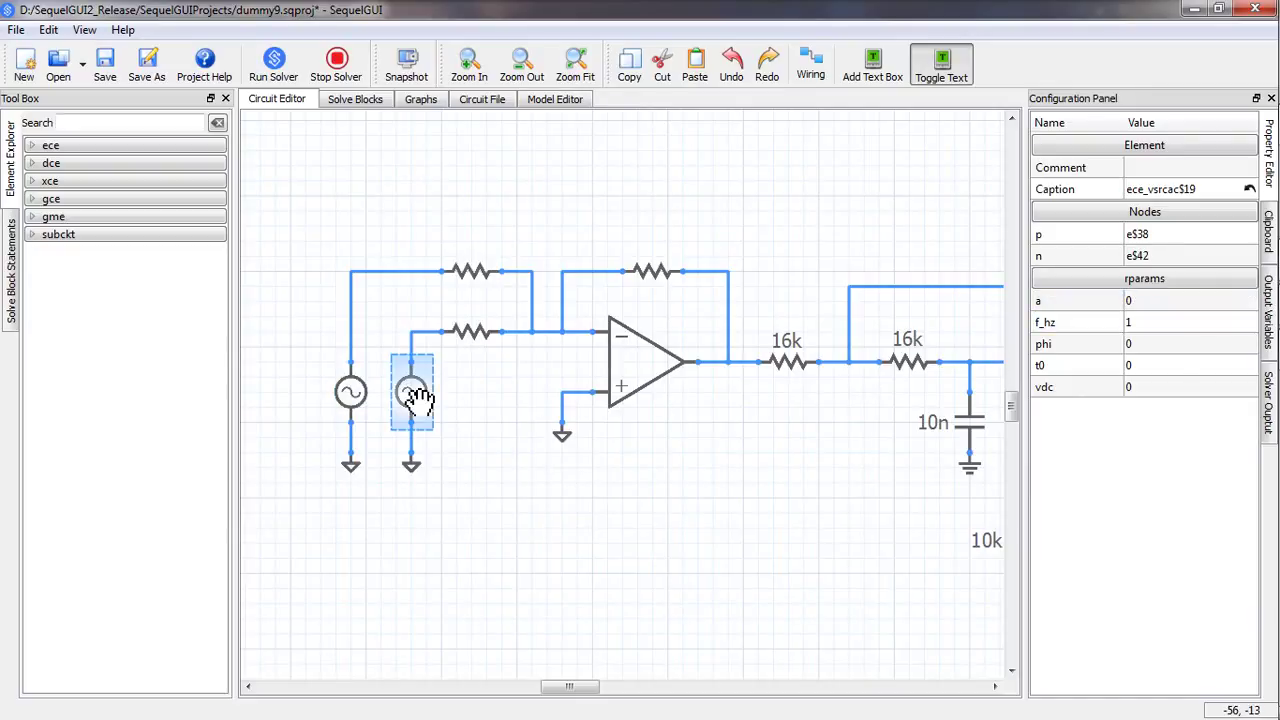
click(1150, 306)
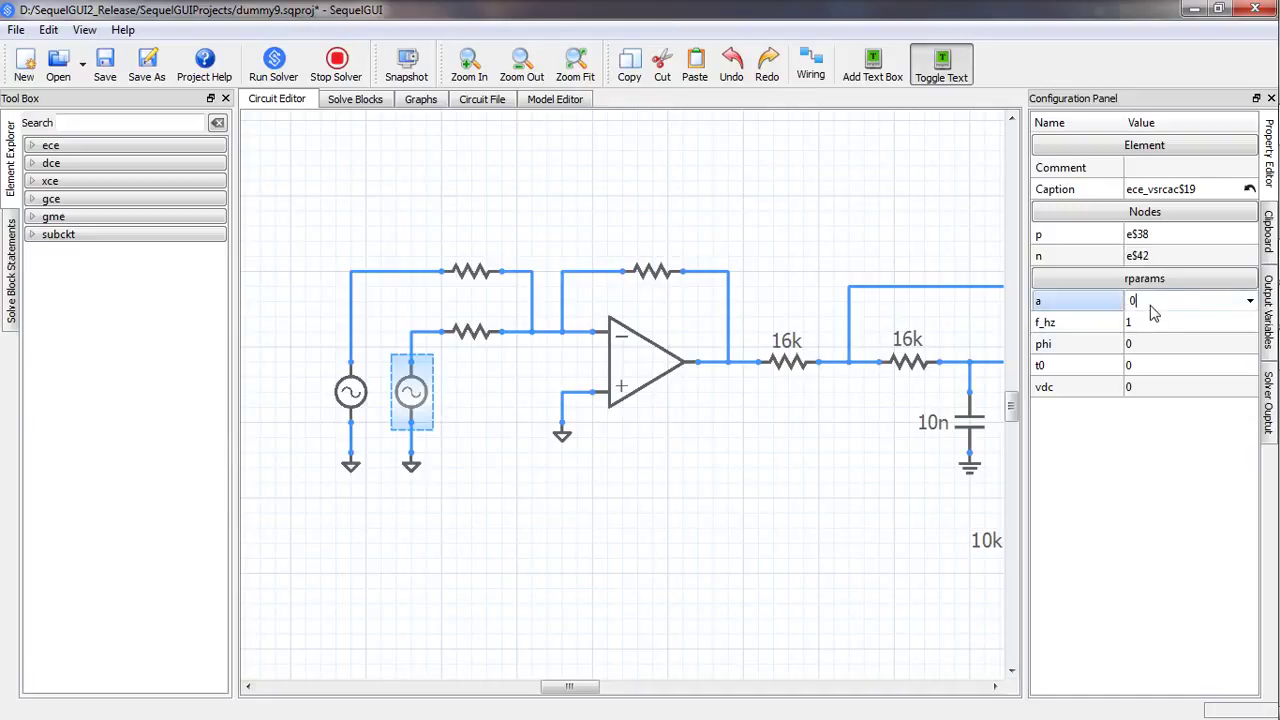
text(0.1)
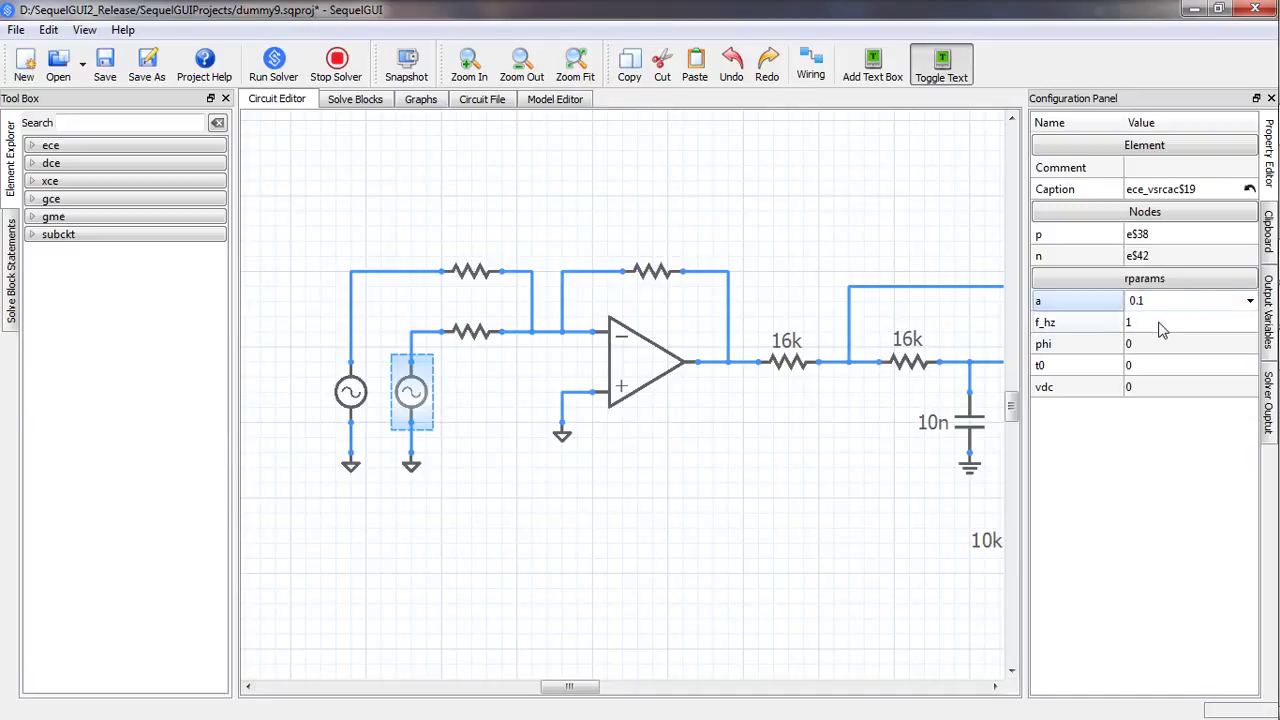
click(1160, 325)
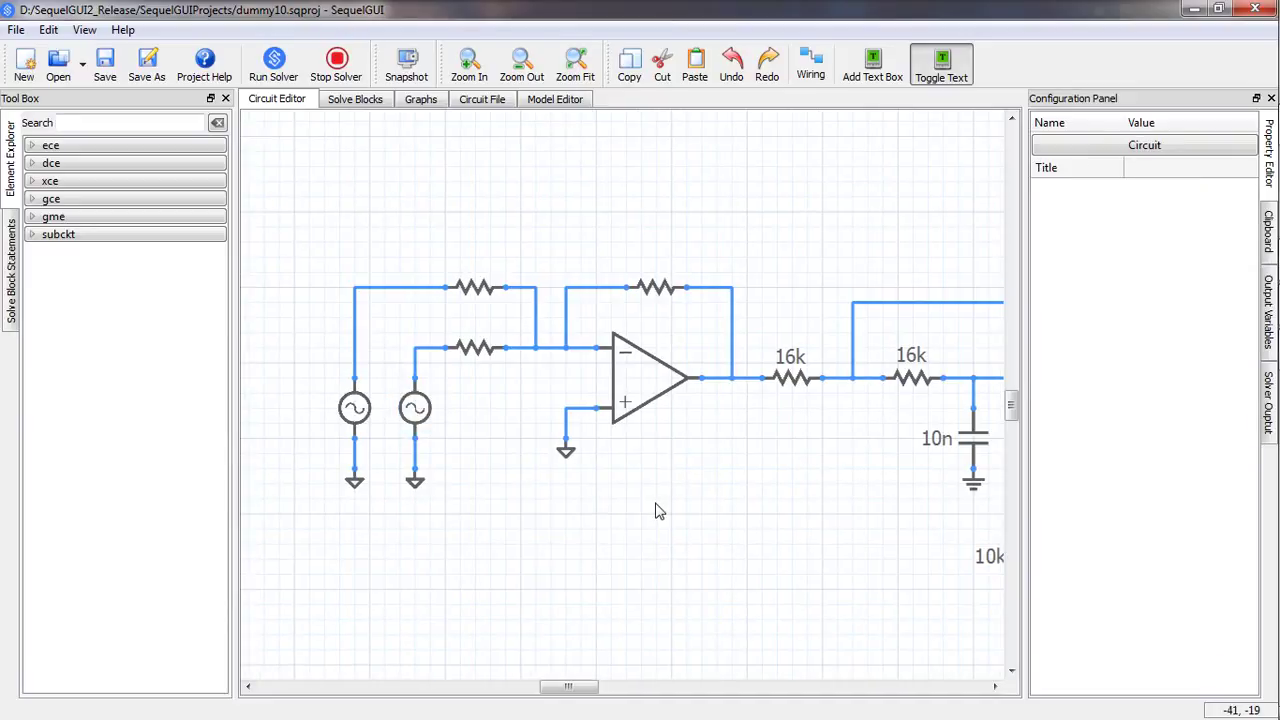
- Add default property text boxes to the summing stage's feedback resistor and its two input resistors
right_click(656, 294)
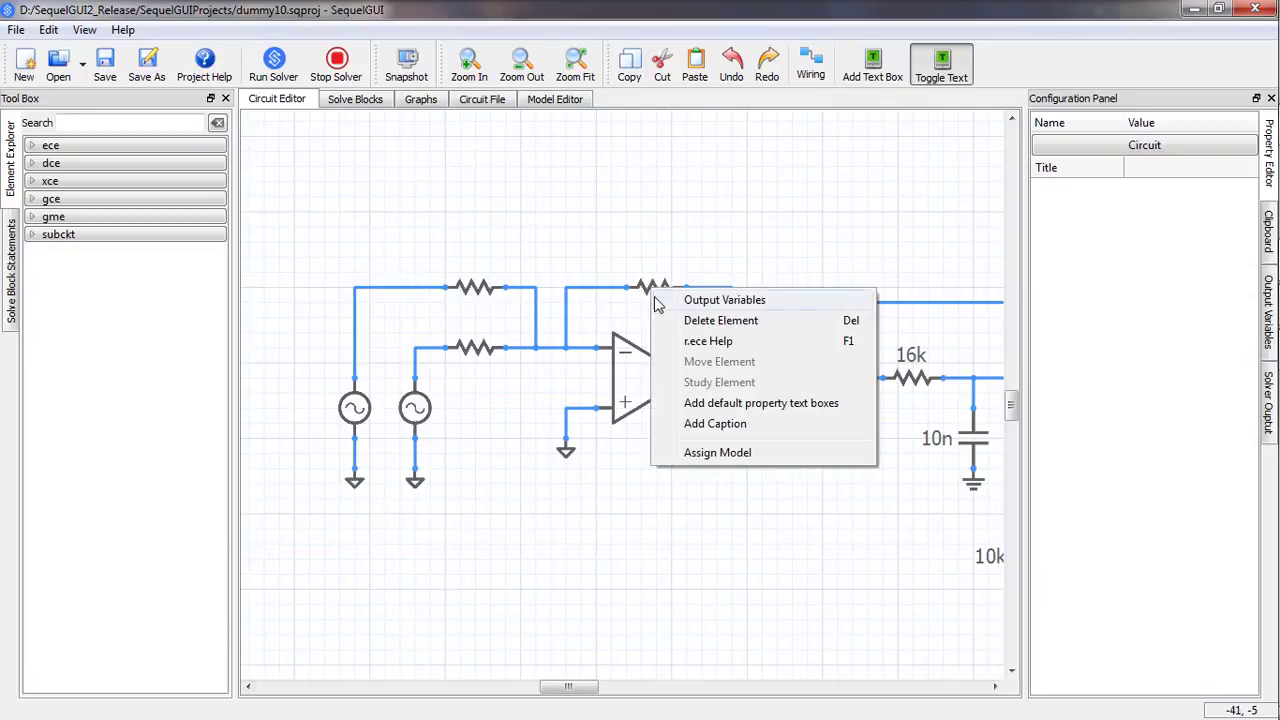
click(705, 404)
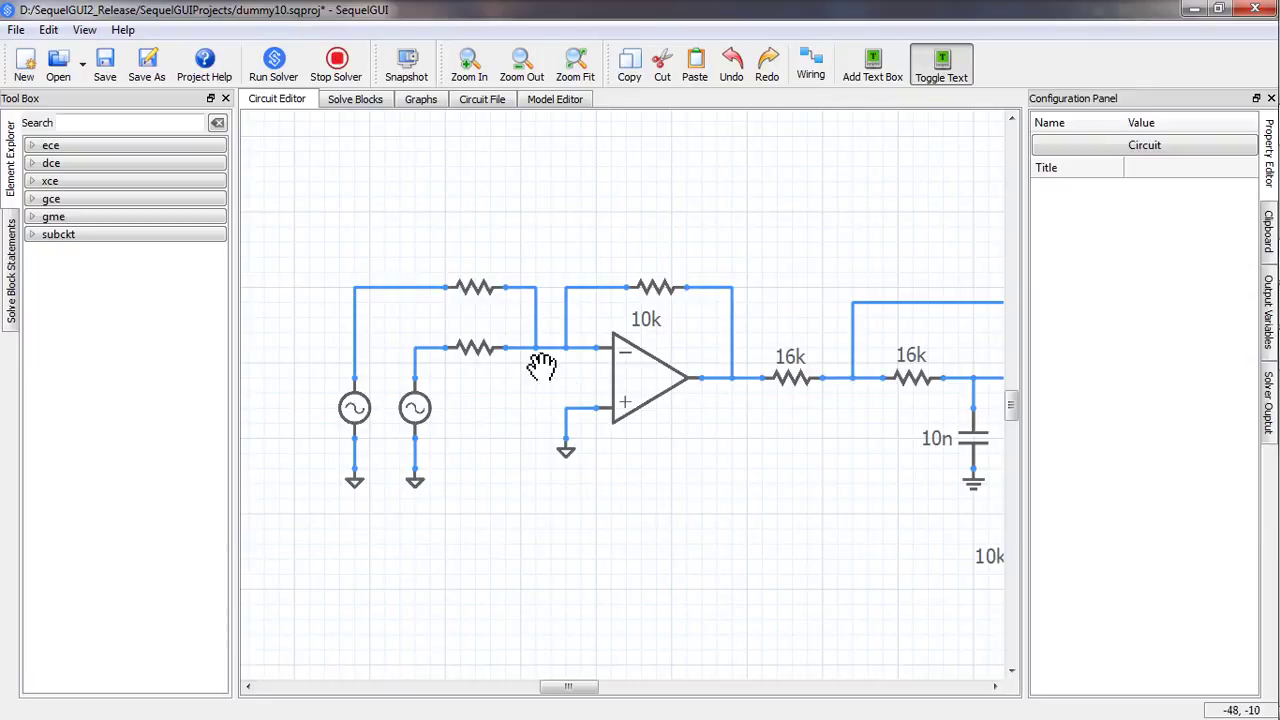
click(545, 403)
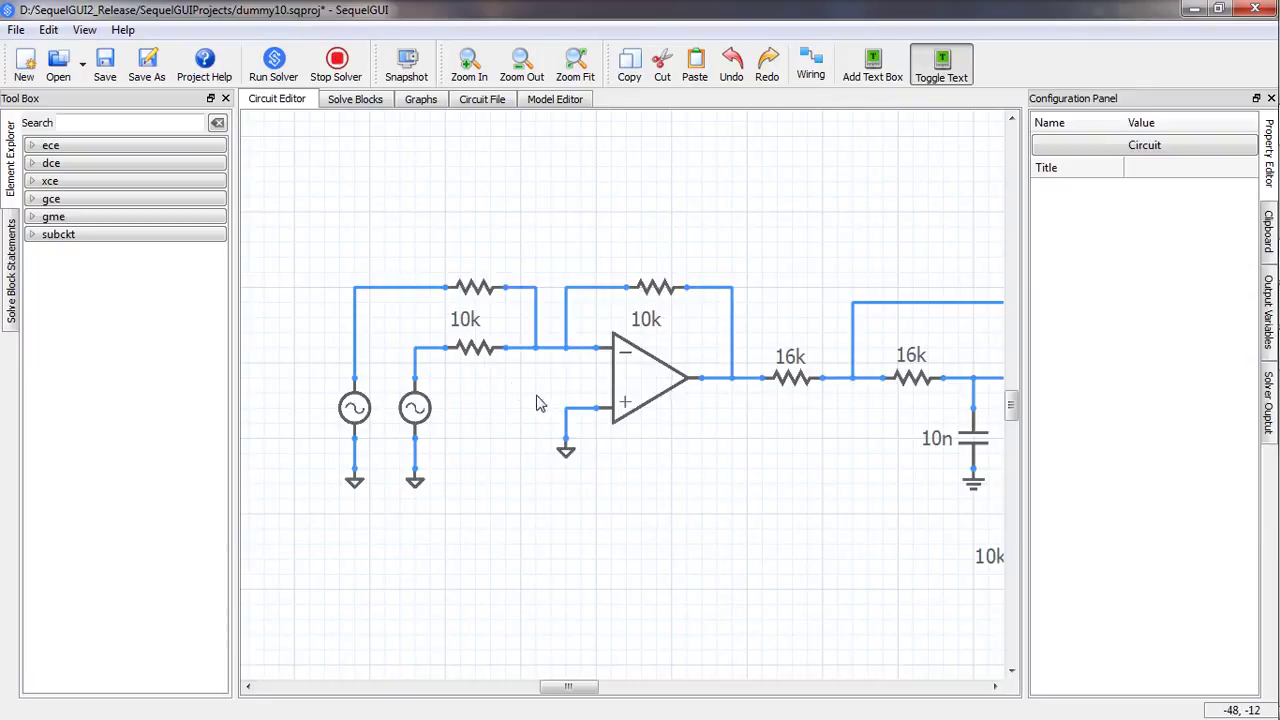
right_click(483, 352)
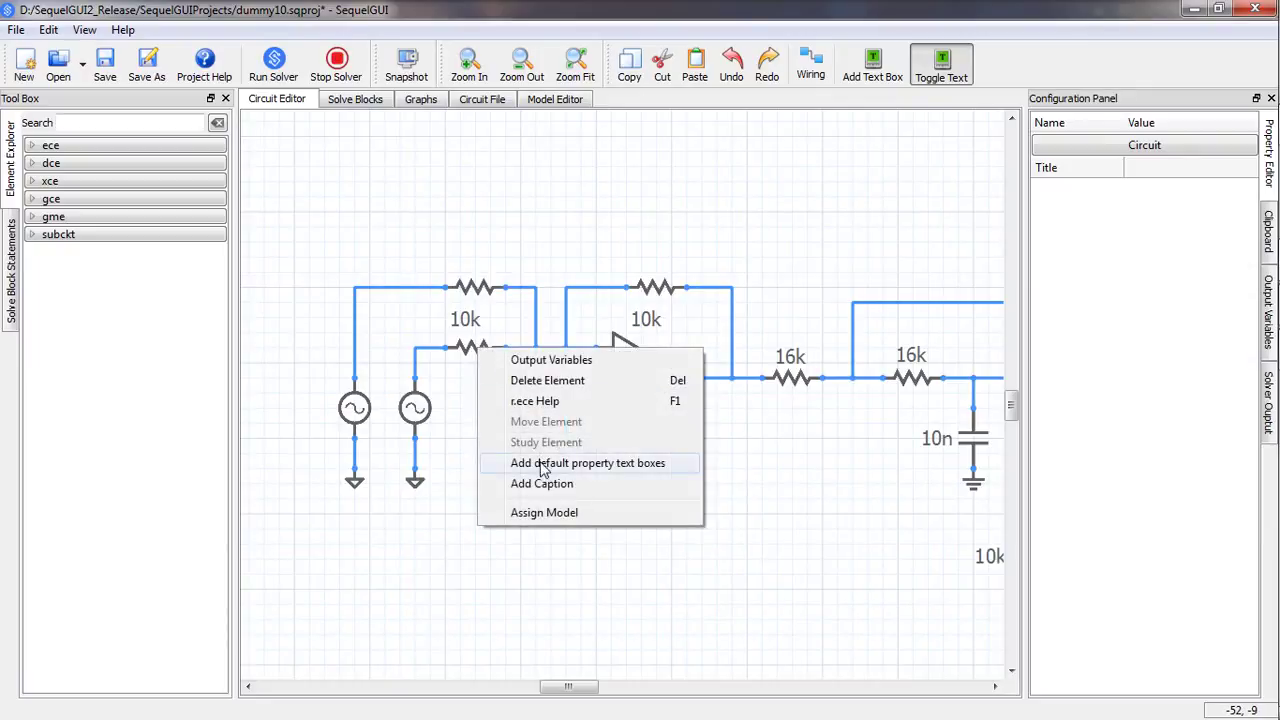
click(565, 463)
- Place the upper input and feedback resistors' value labels above them, and the lower input resistor's label centred below it
drag(467, 322, 475, 266)
drag(644, 316, 653, 265)
drag(471, 374, 480, 371)
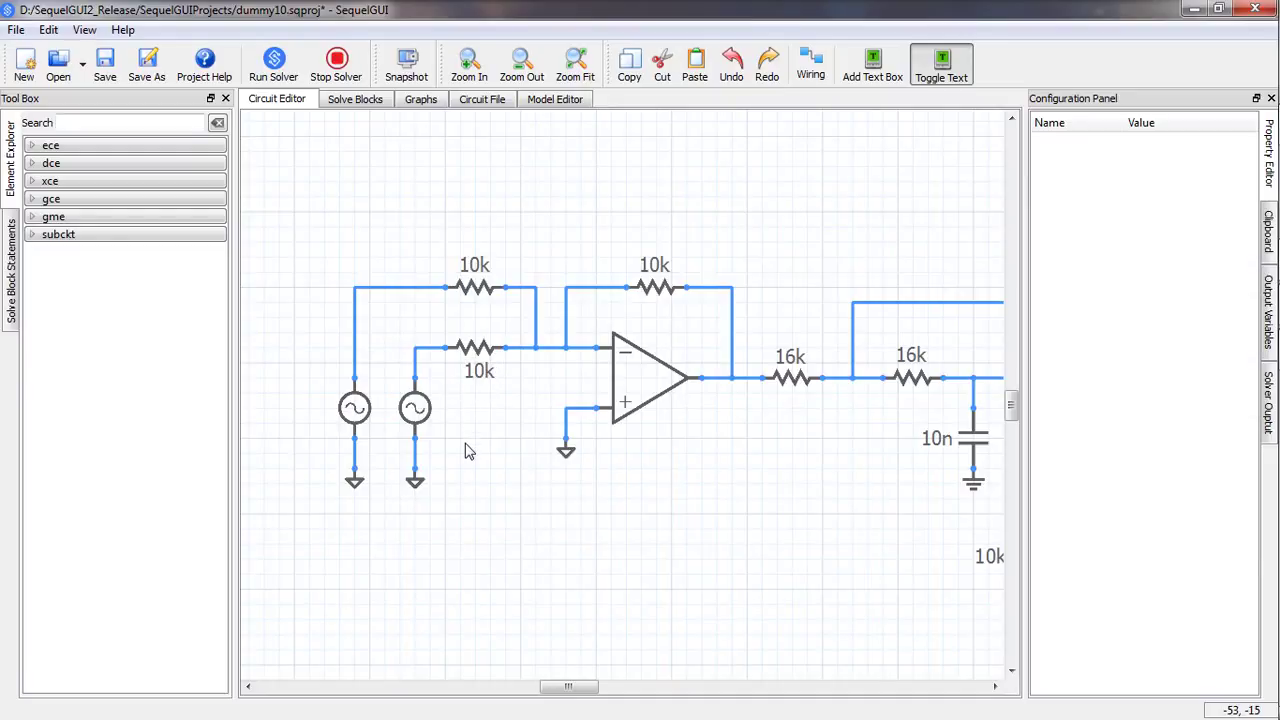
- Add an element-property text box for the left AC source's amplitude a and place it beside the source
right_click(291, 444)
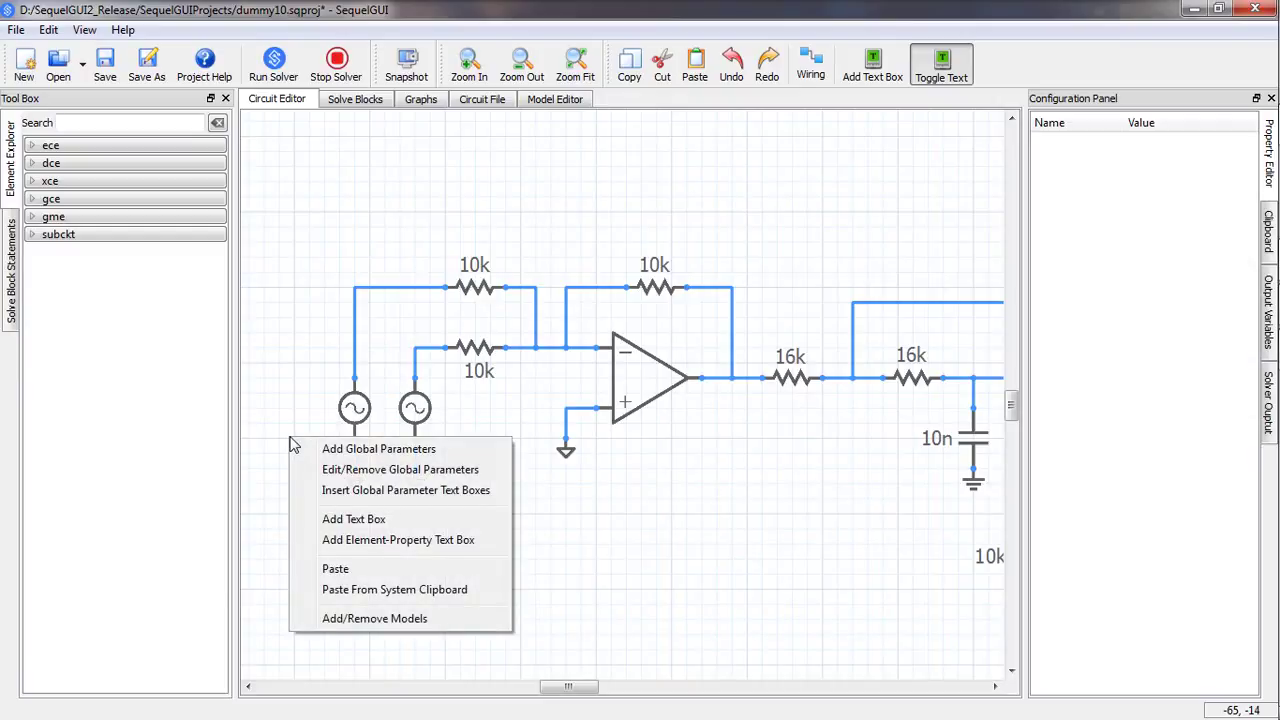
click(346, 540)
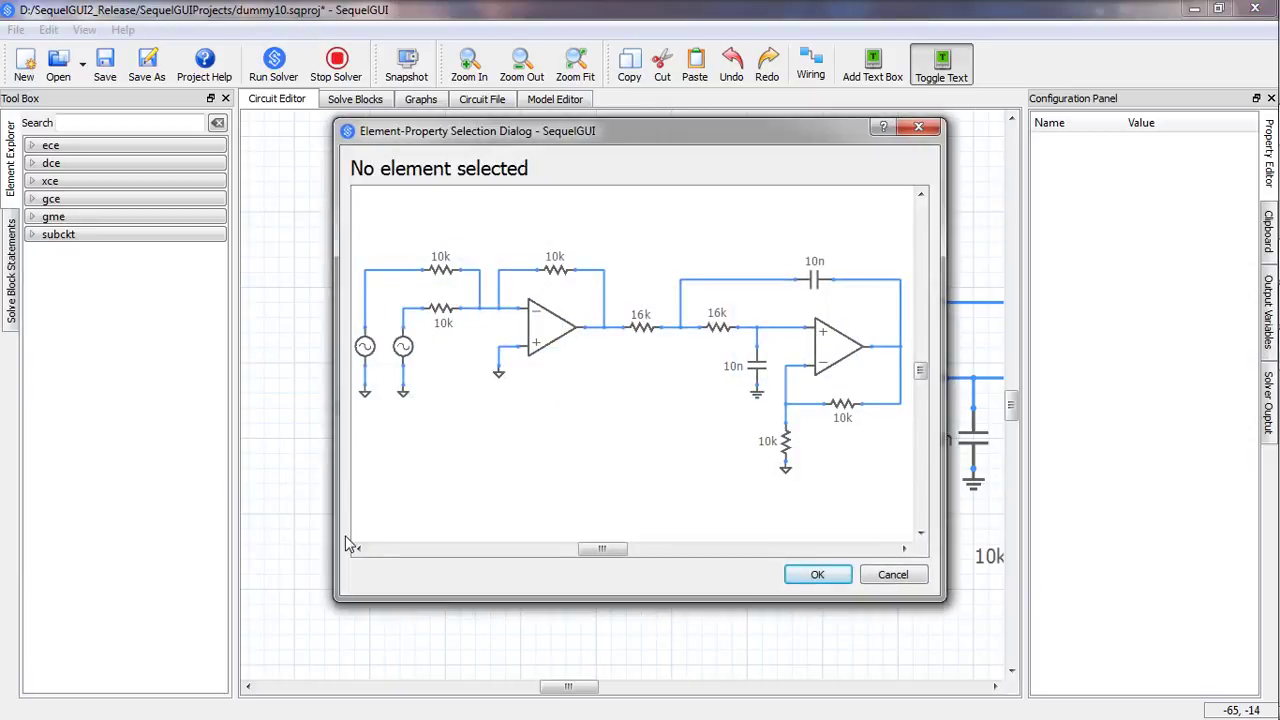
click(370, 356)
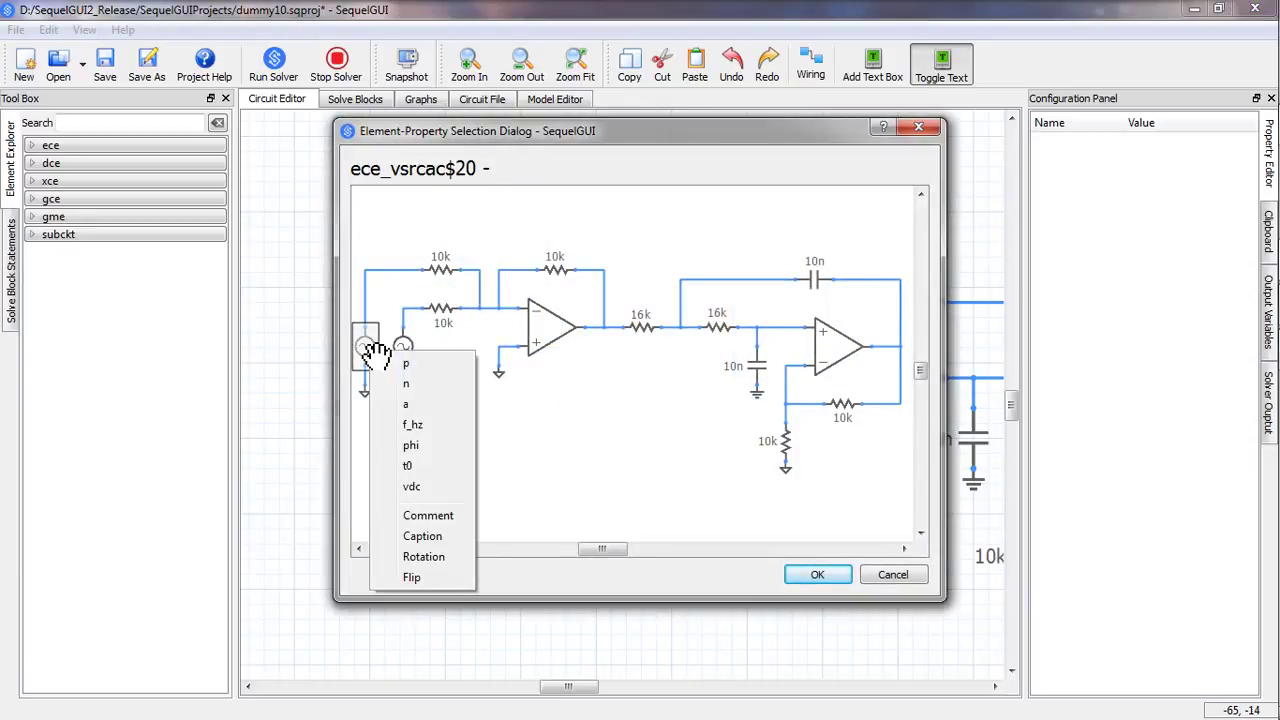
click(405, 406)
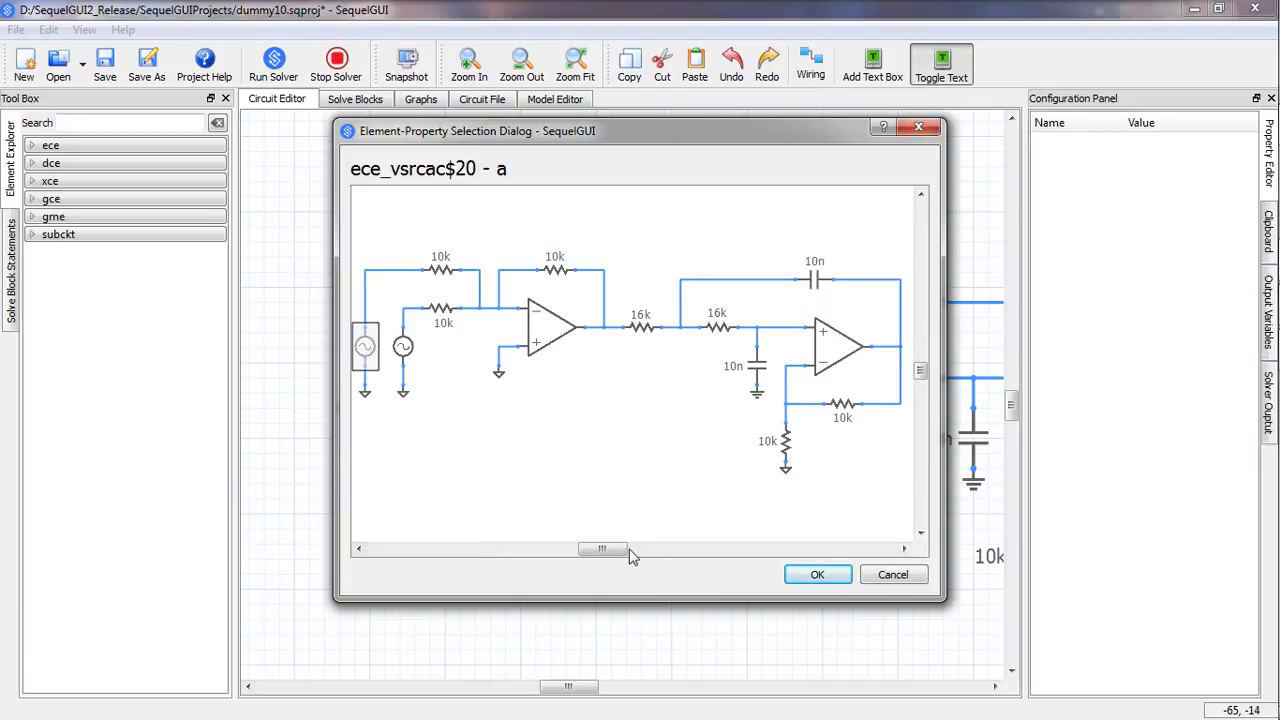
click(817, 577)
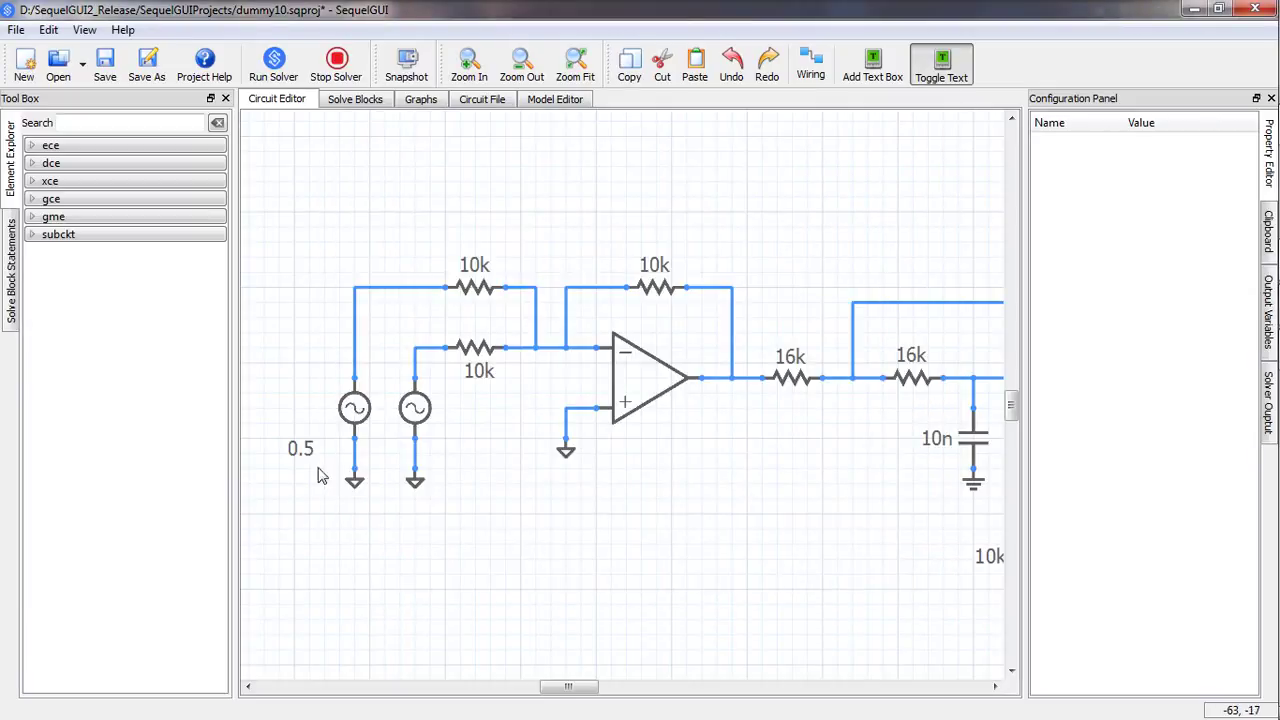
drag(300, 449, 296, 405)
- Add a text box for the left AC source's f_hz, show property names in both labels, and stack them beside the source
right_click(316, 447)
click(375, 539)
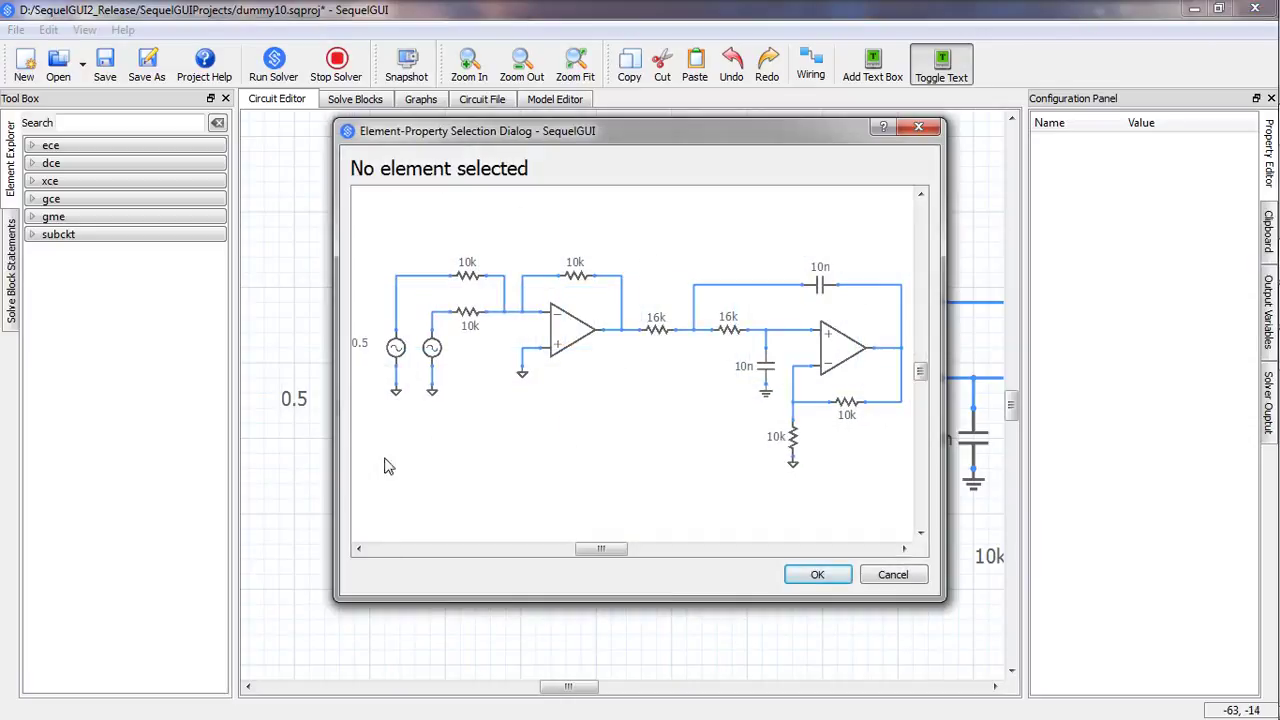
click(397, 348)
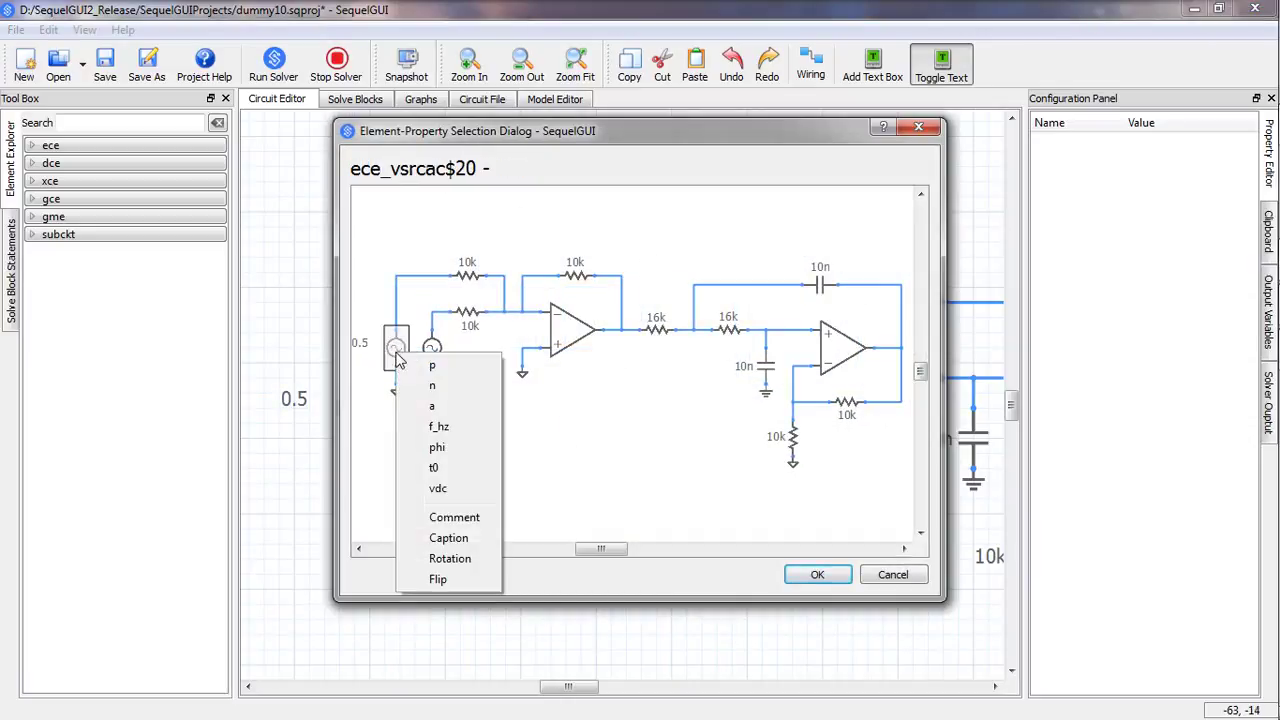
click(438, 427)
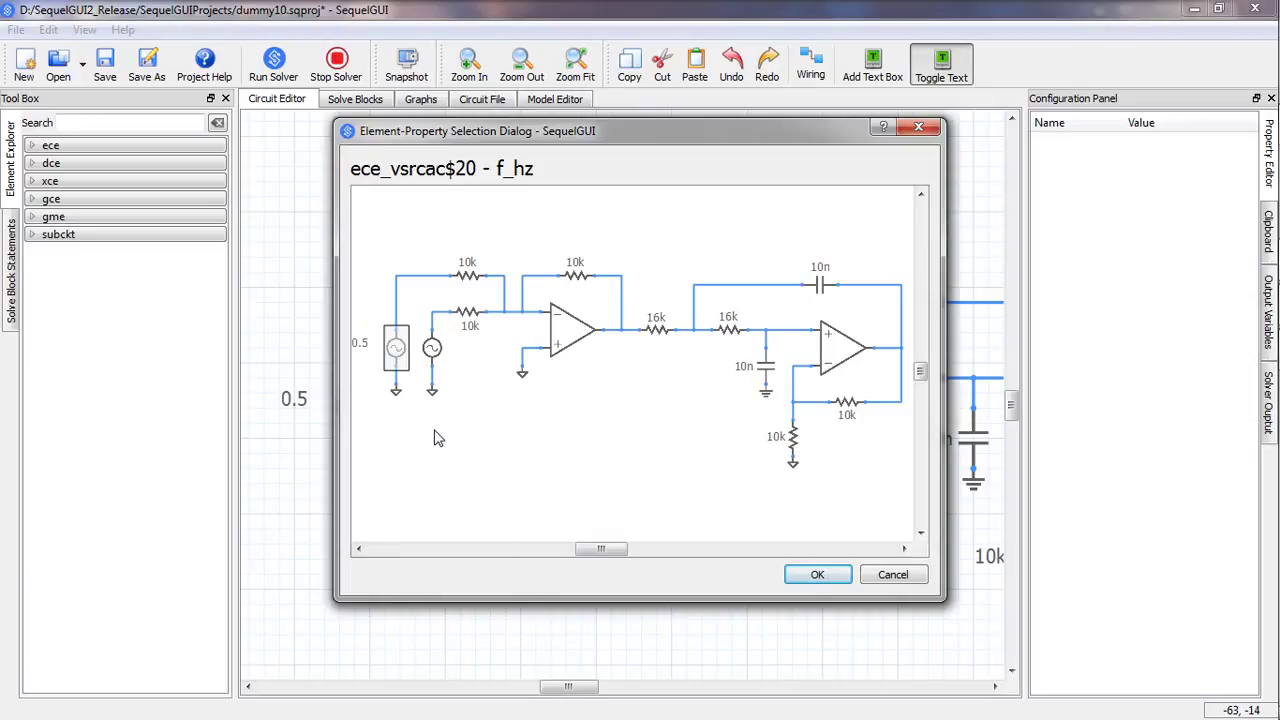
click(813, 574)
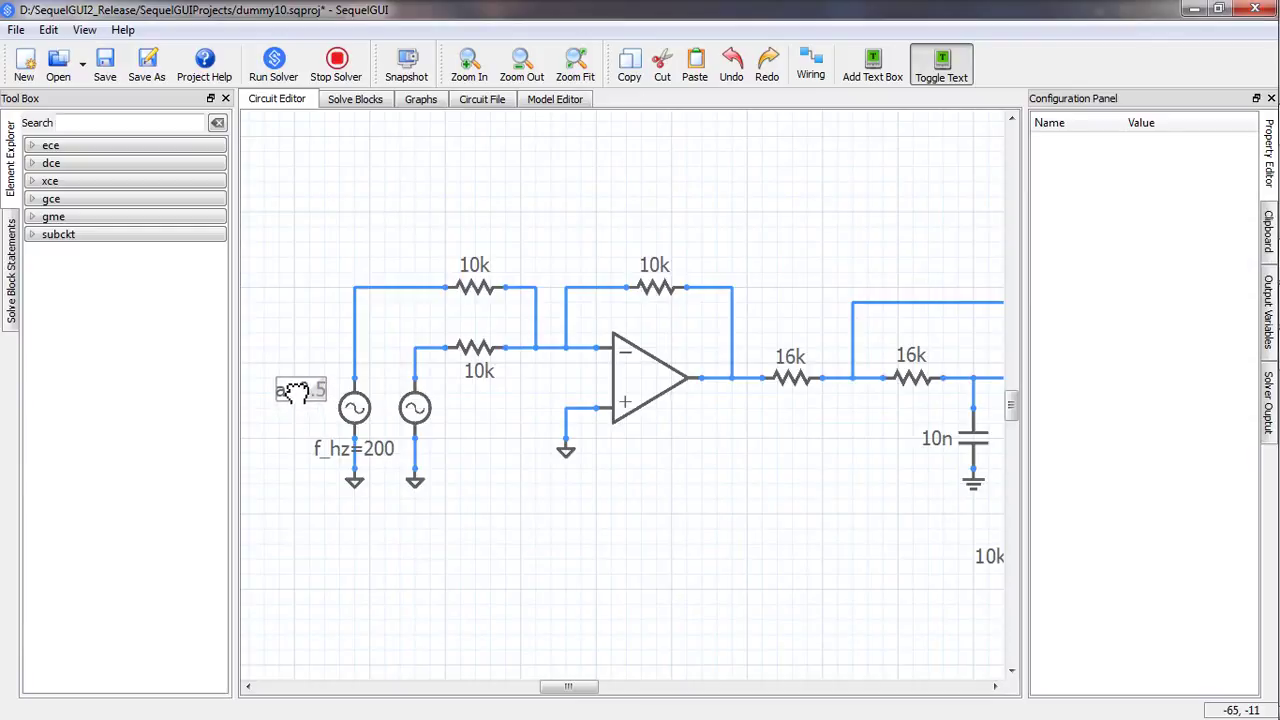
drag(338, 448, 274, 418)
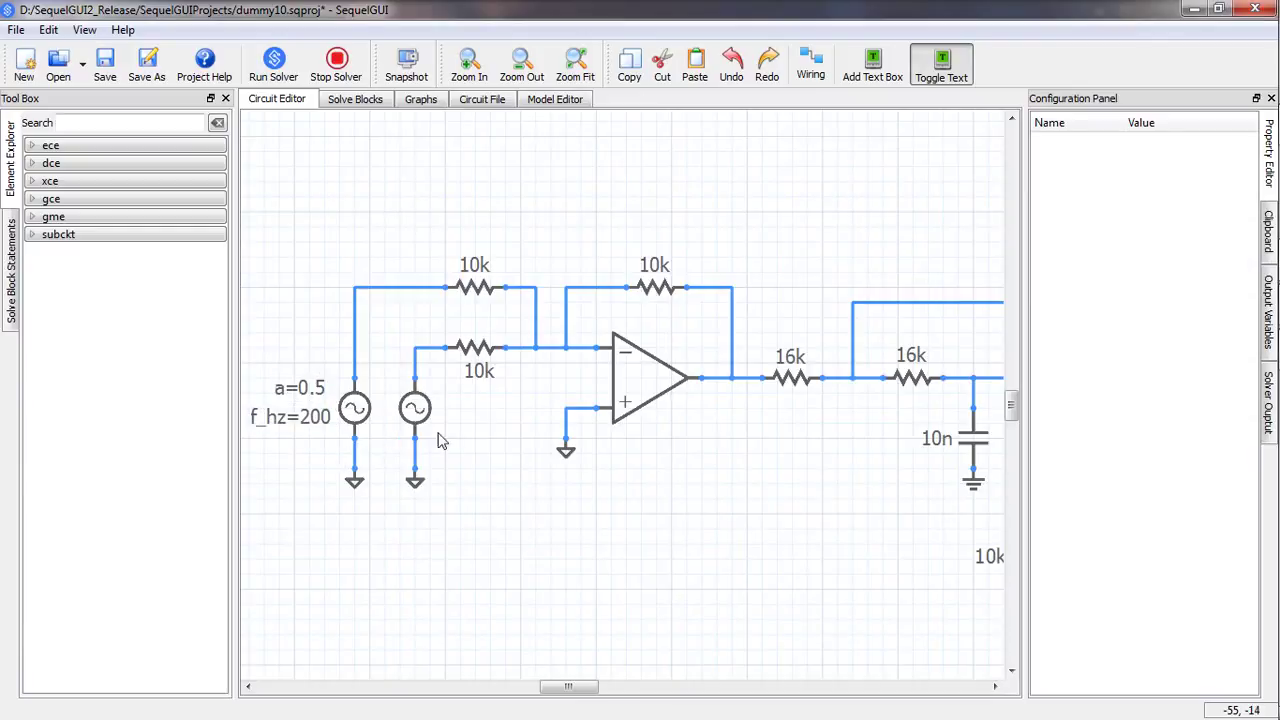
- Add an element-property text box for the right AC source's amplitude a
right_click(455, 435)
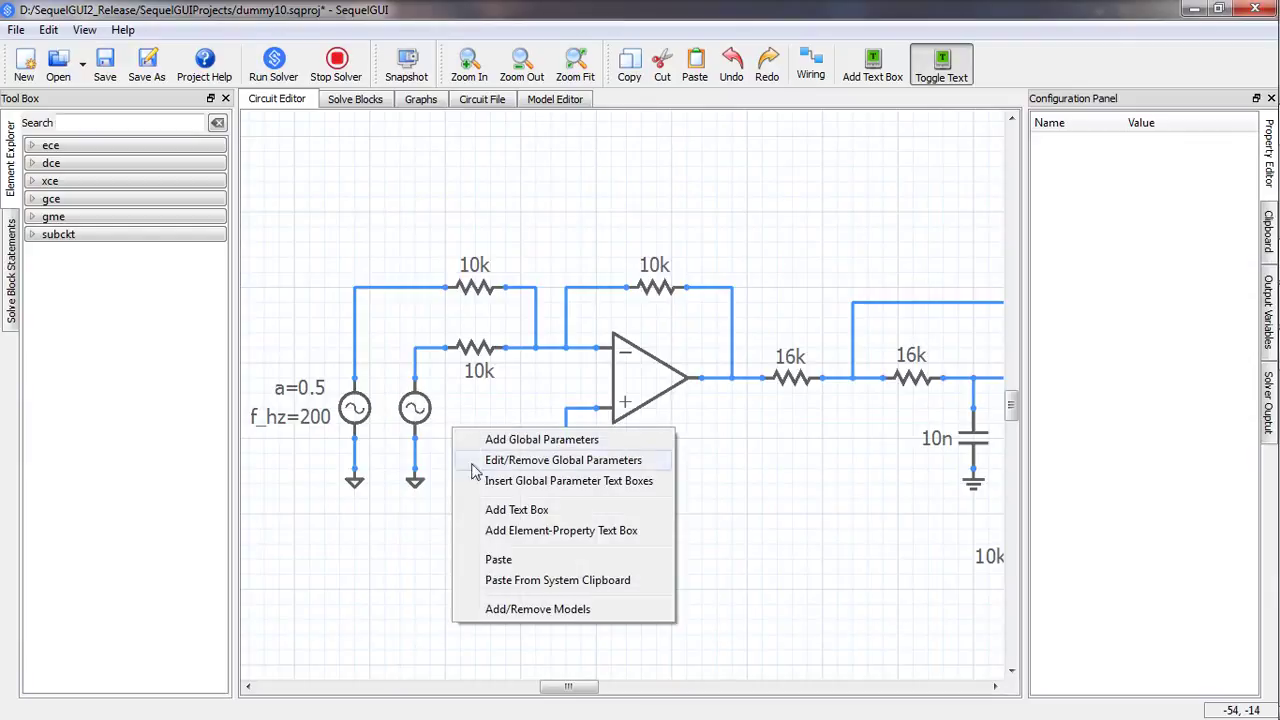
click(517, 531)
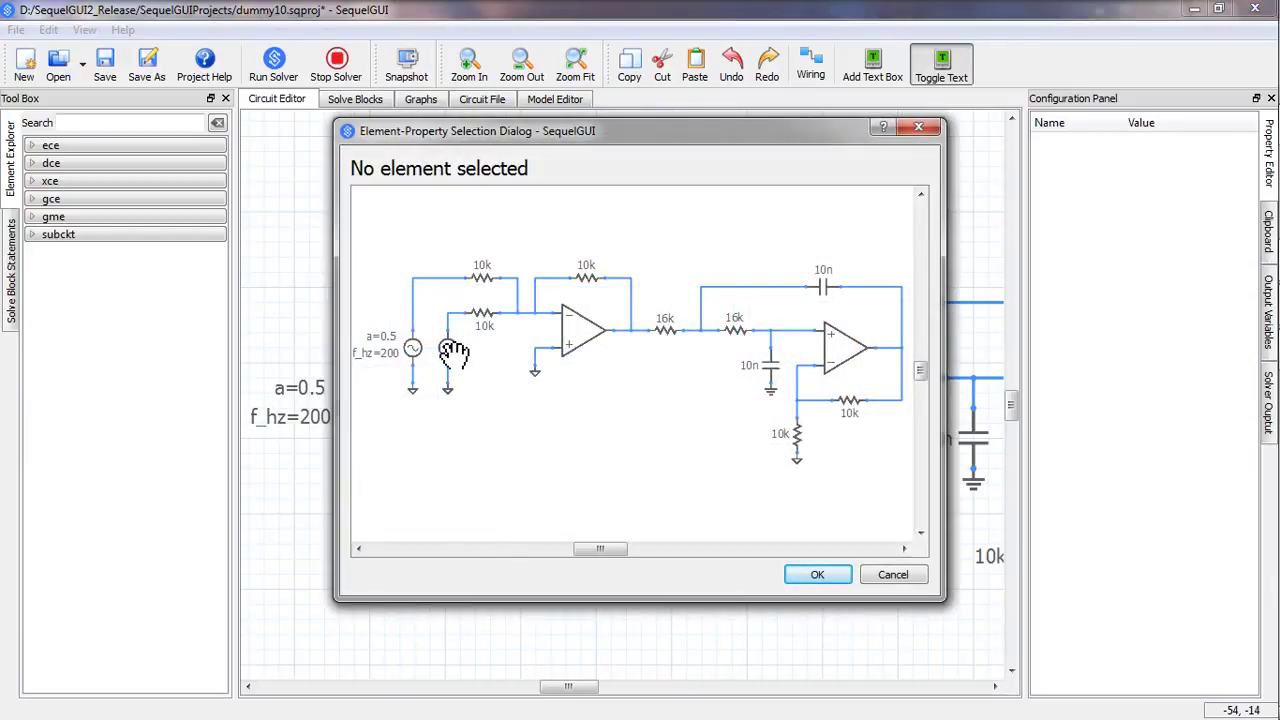
click(448, 345)
click(483, 403)
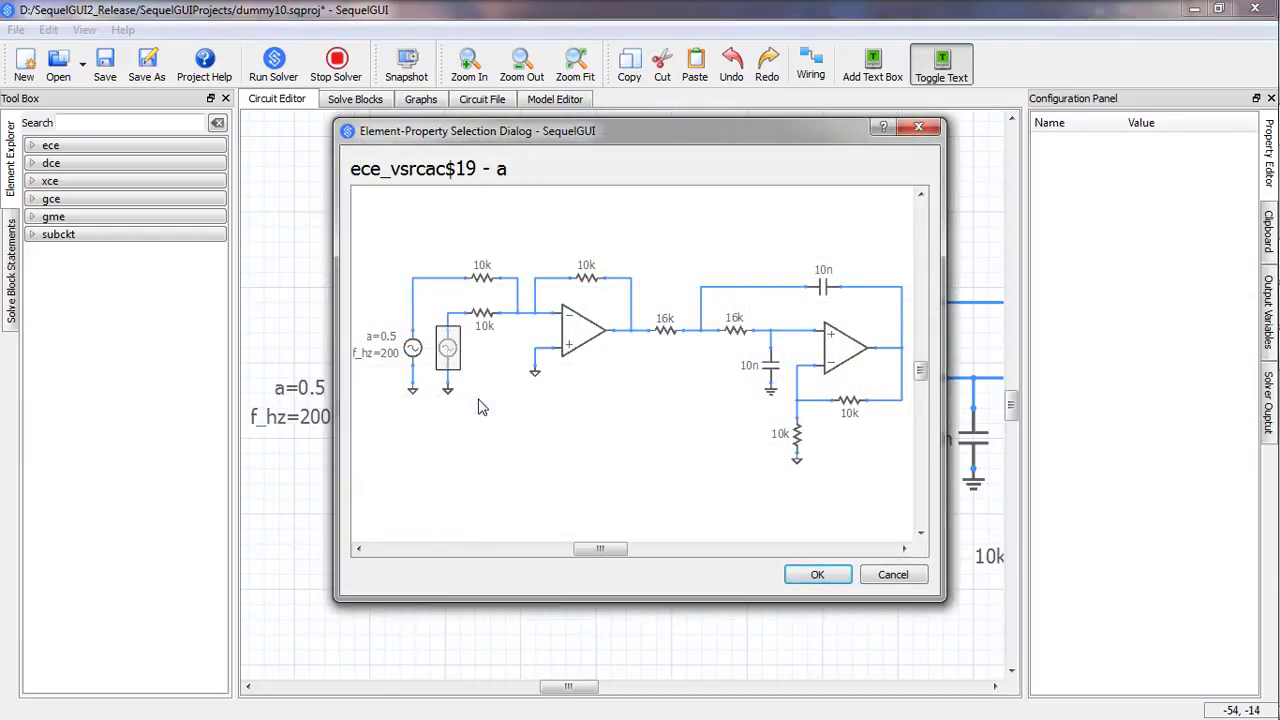
click(815, 574)
- Add a text box for the right AC source's f_hz and stack its a and f_hz labels beside the source
right_click(466, 472)
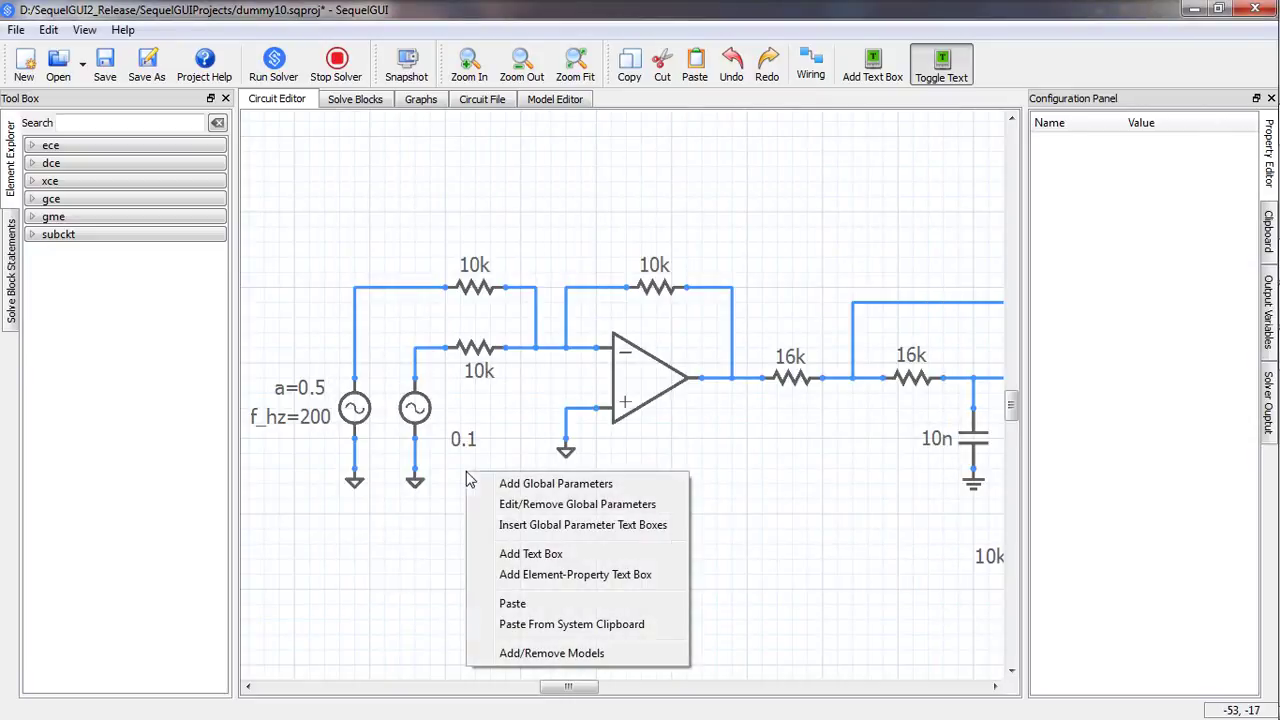
click(537, 585)
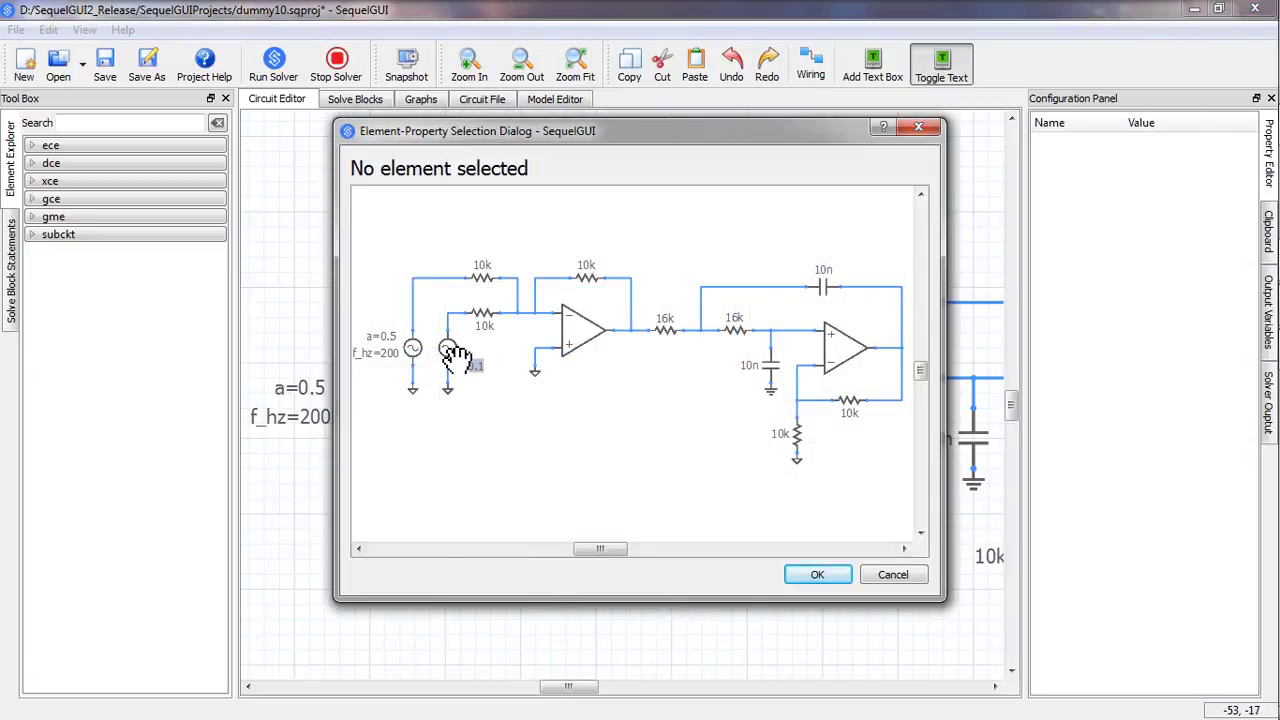
click(448, 347)
click(480, 430)
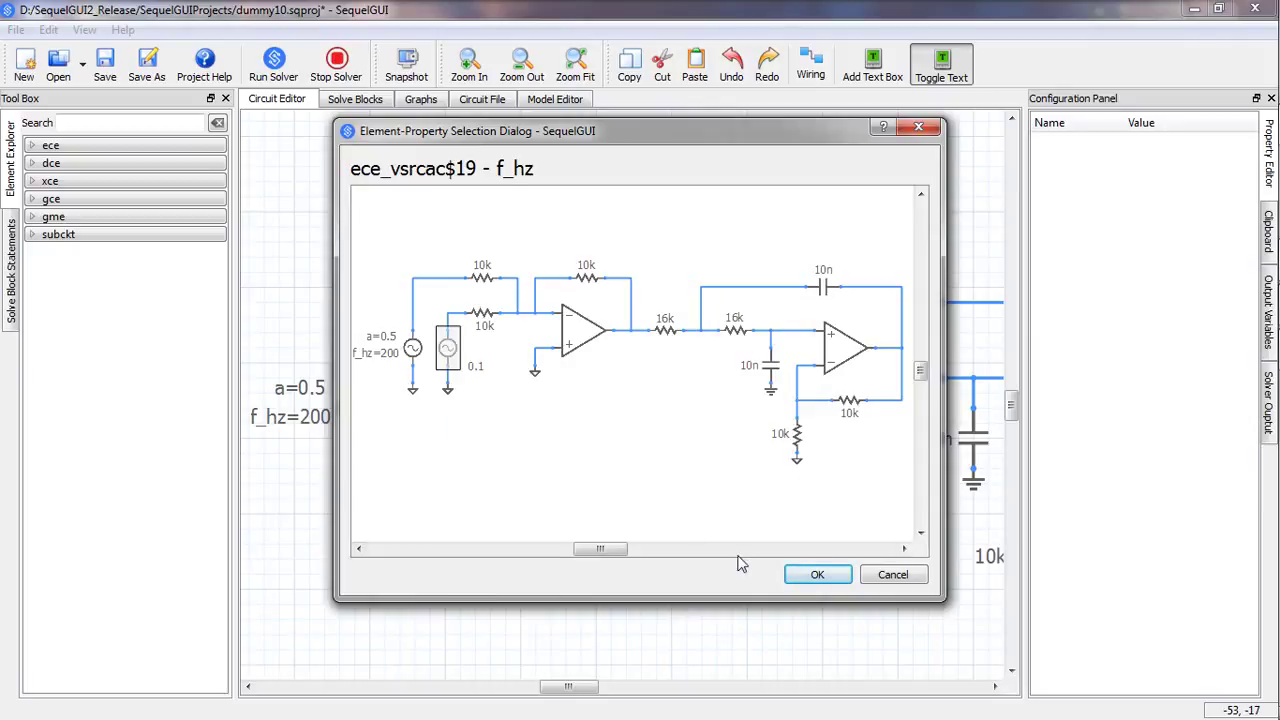
click(808, 574)
drag(476, 440, 465, 419)
drag(497, 480, 461, 440)
drag(461, 440, 460, 441)
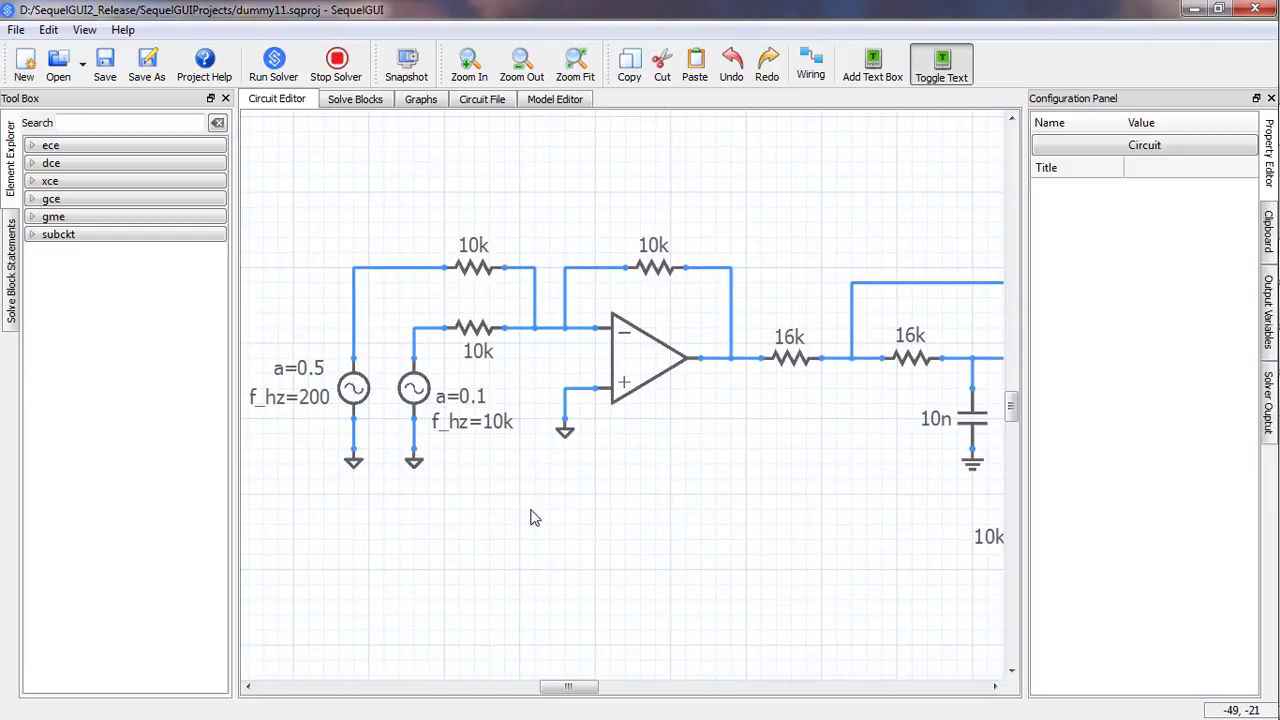
- Name the node at the left AC source's upper terminal S1 and the node at the right AC source's upper terminal S2
click(453, 398)
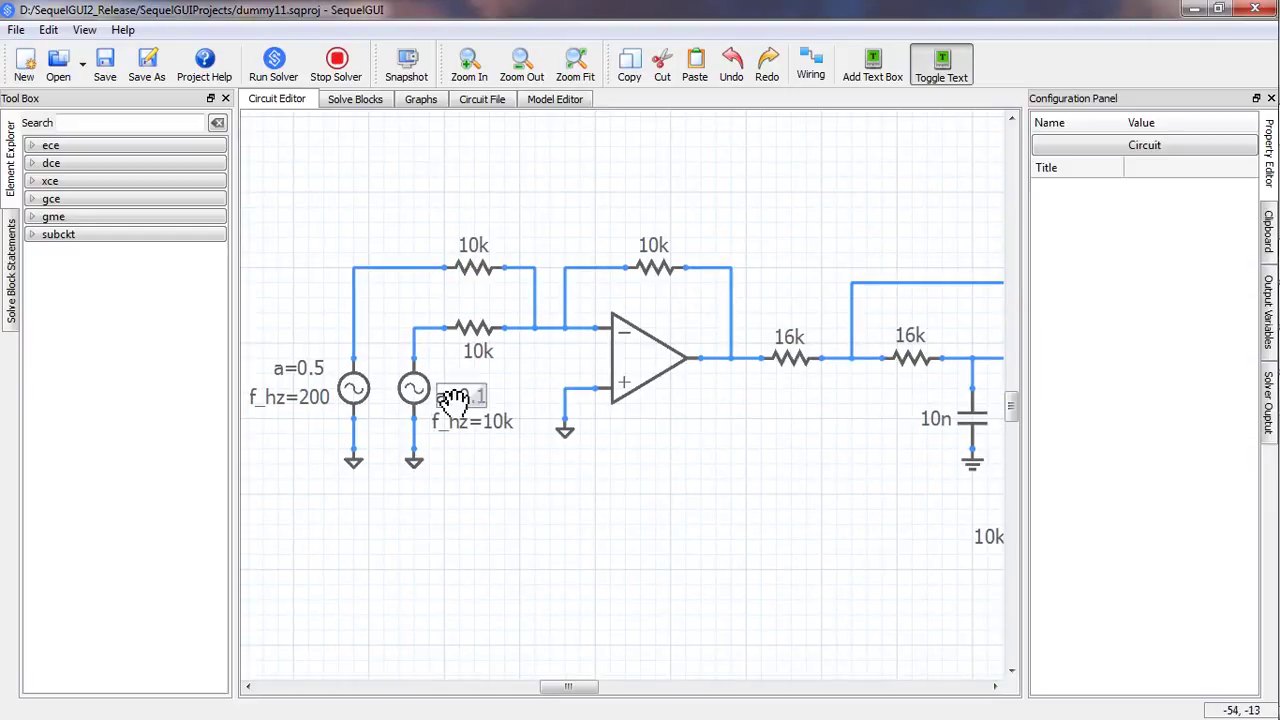
click(395, 268)
click(1128, 170)
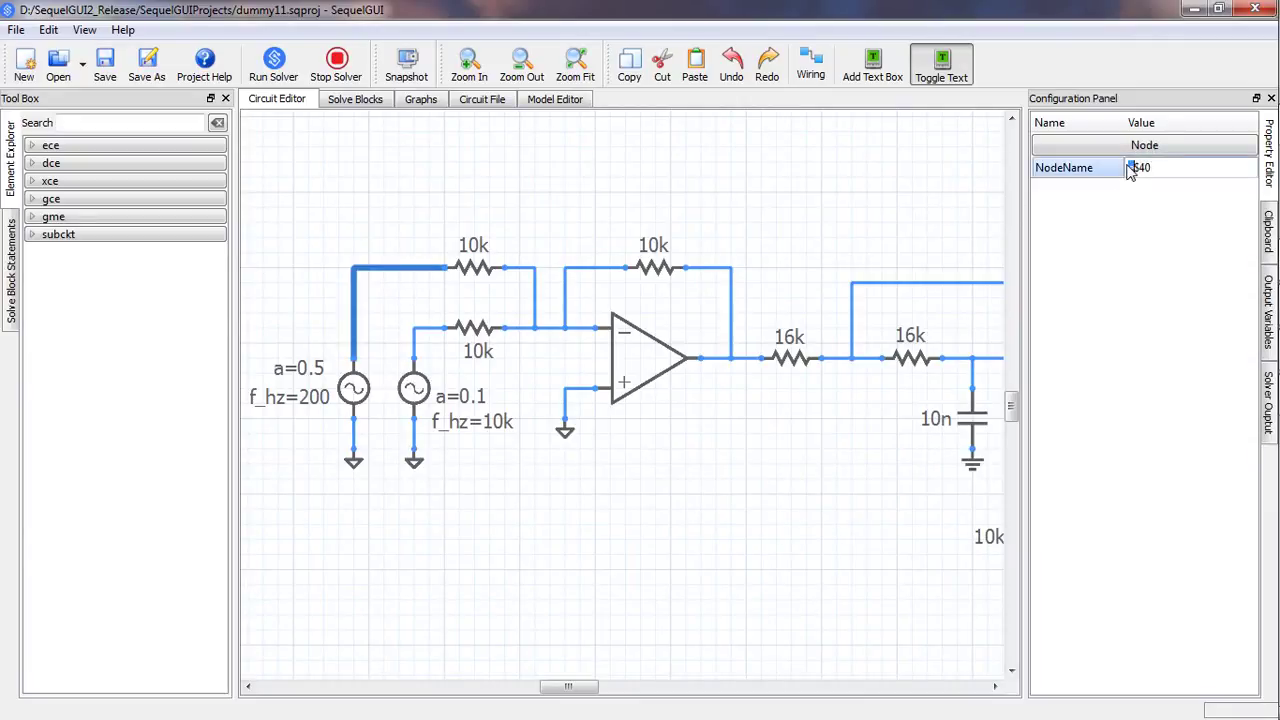
text(S1)
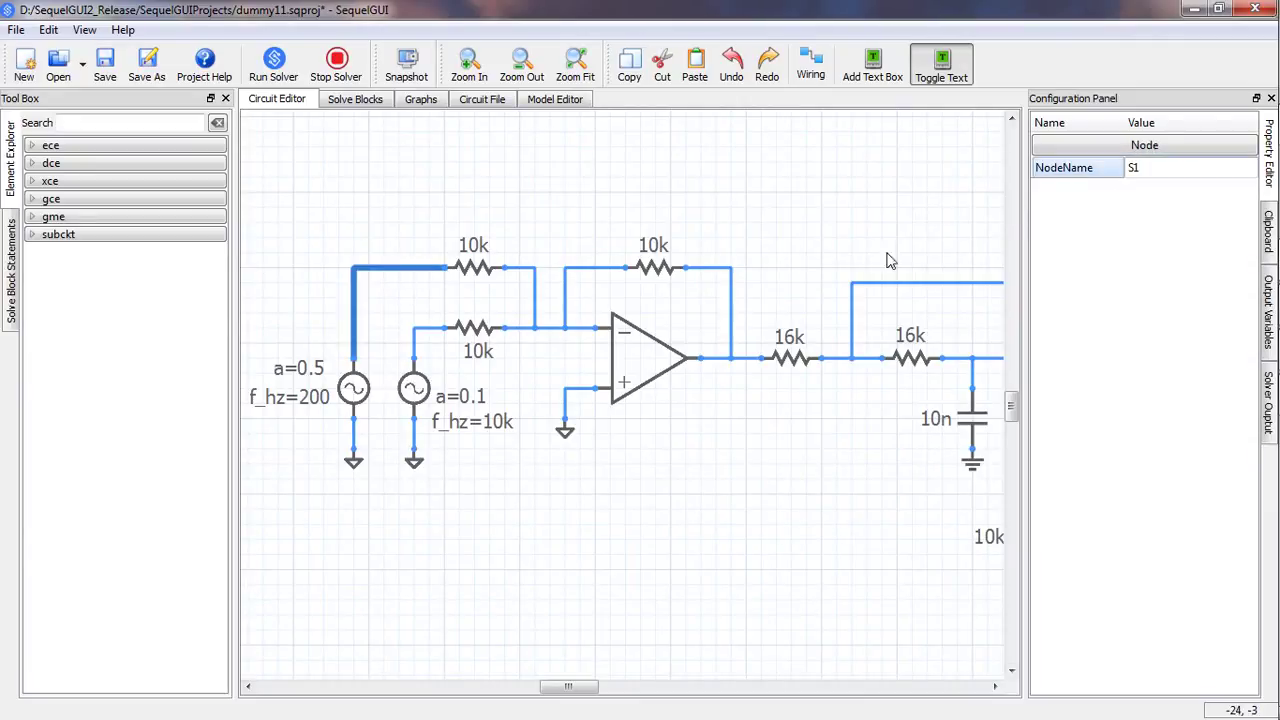
click(437, 335)
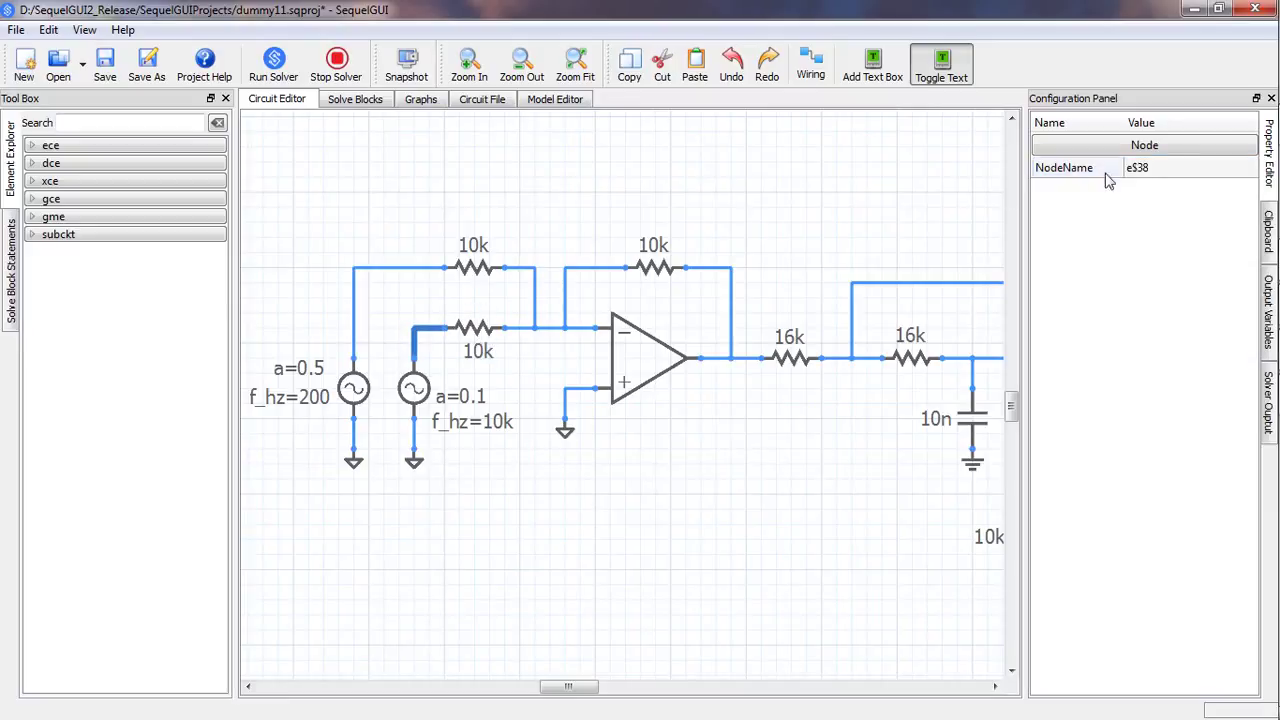
click(1150, 172)
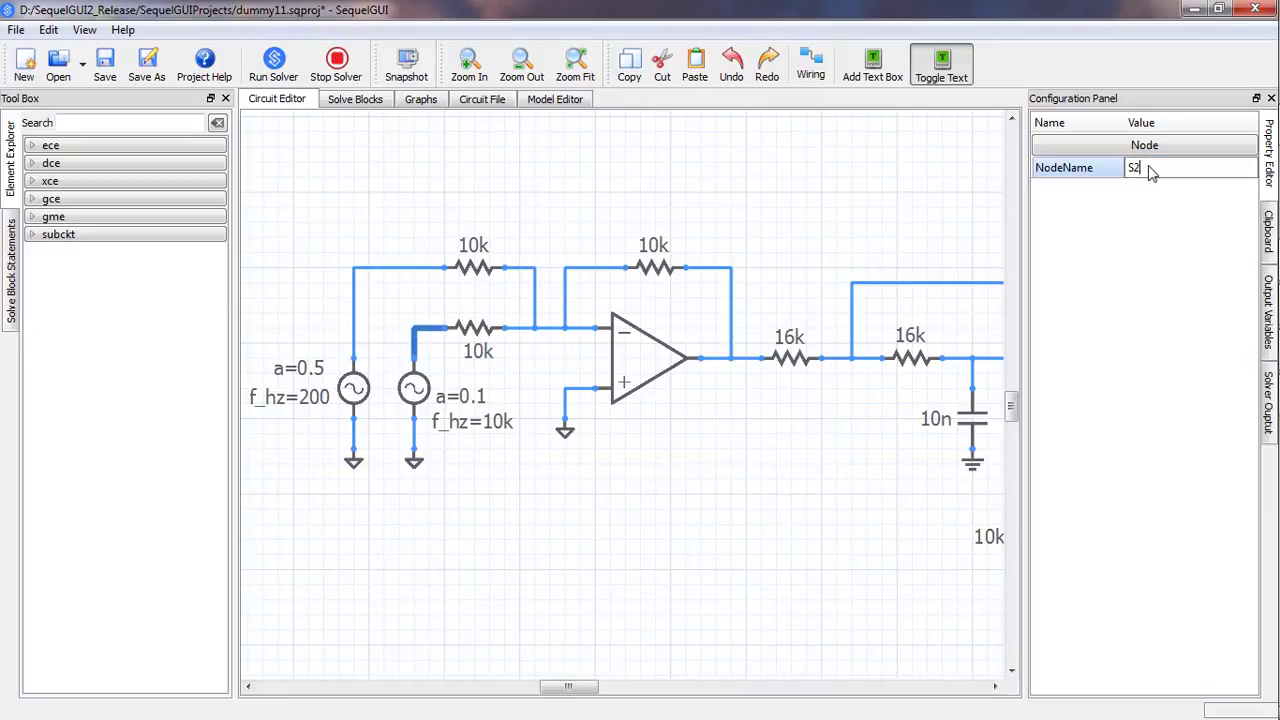
- Name the summing op-amp's output node S
click(735, 322)
click(1143, 169)
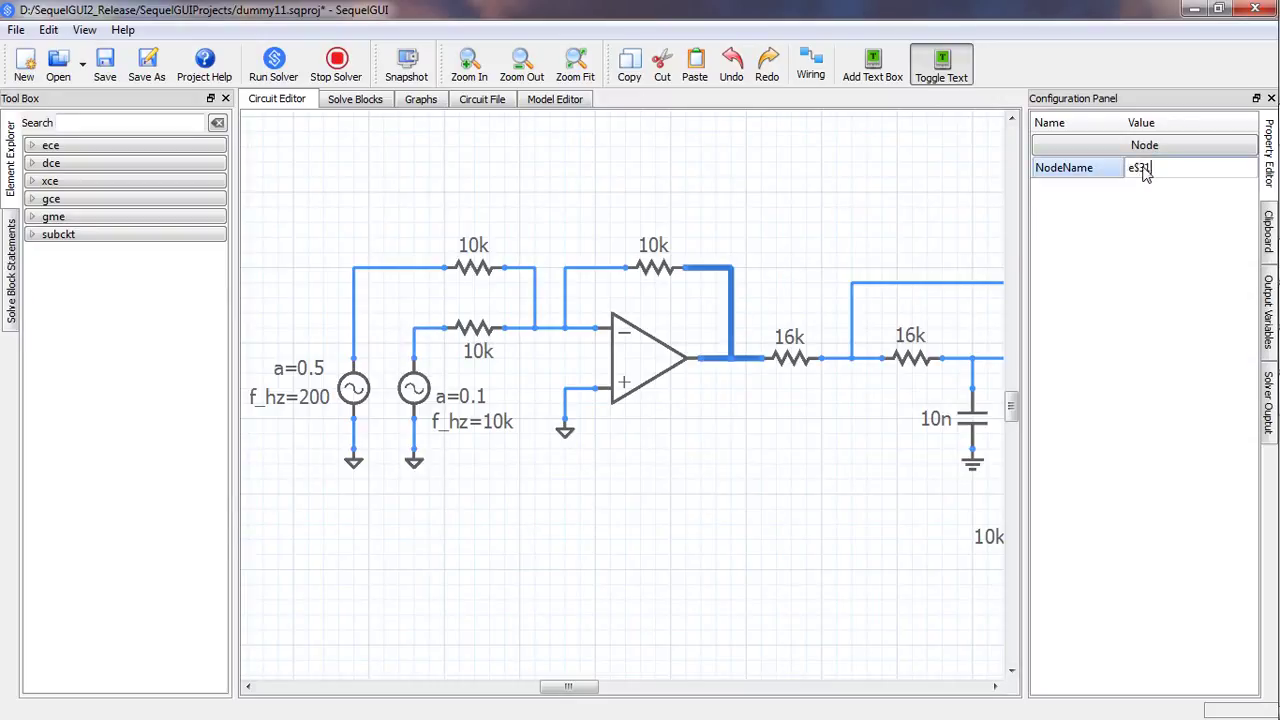
text(S)
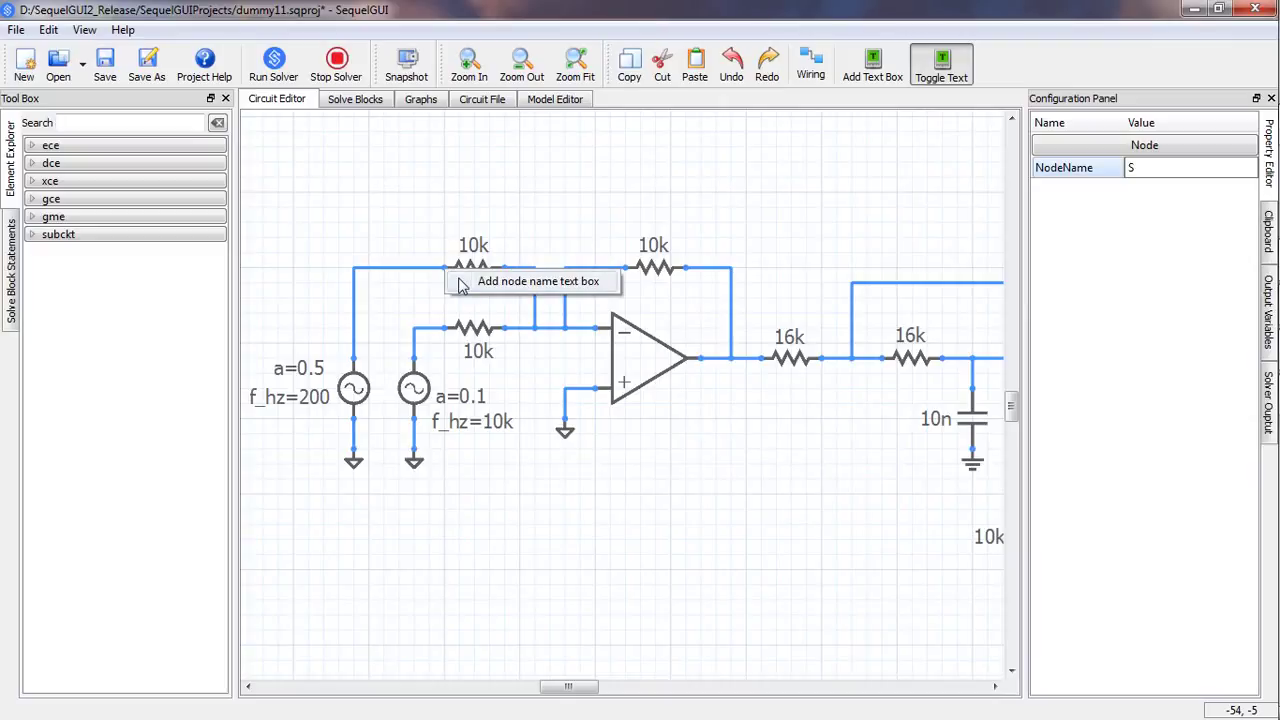
- Add node name text boxes for S1, S2 and S and place each one beside its wire
click(444, 268)
drag(466, 286, 340, 316)
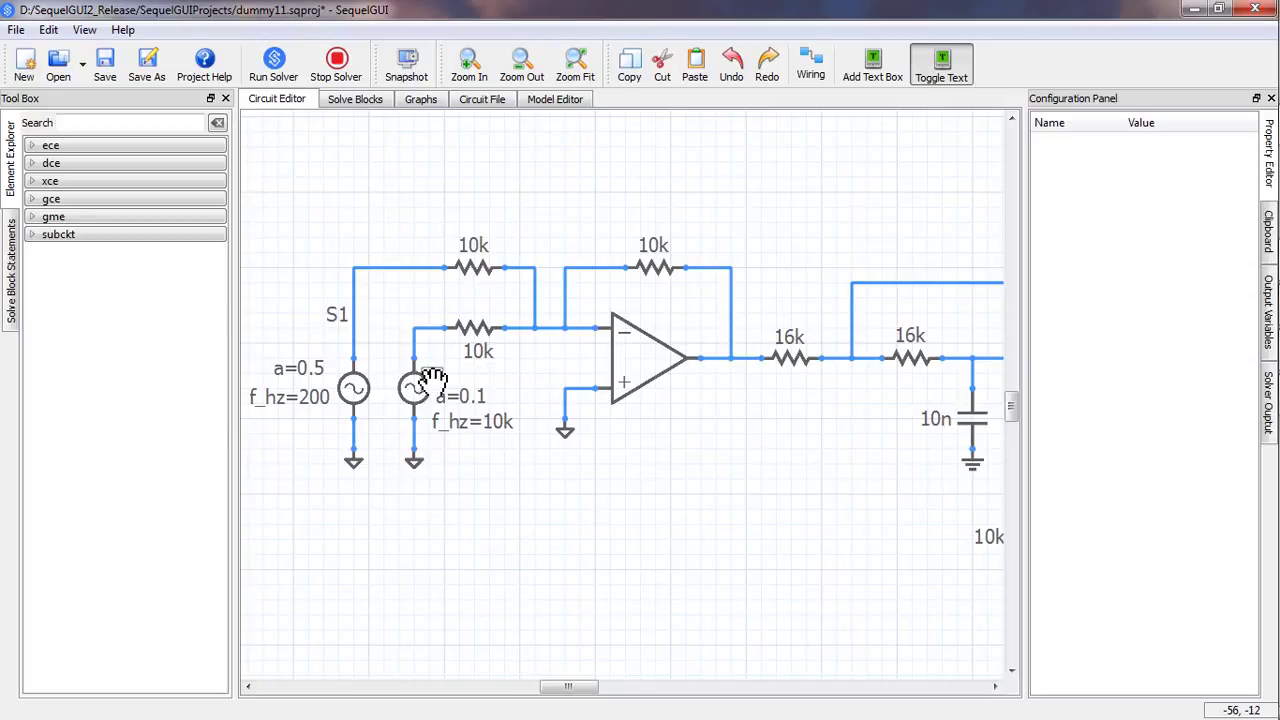
click(396, 340)
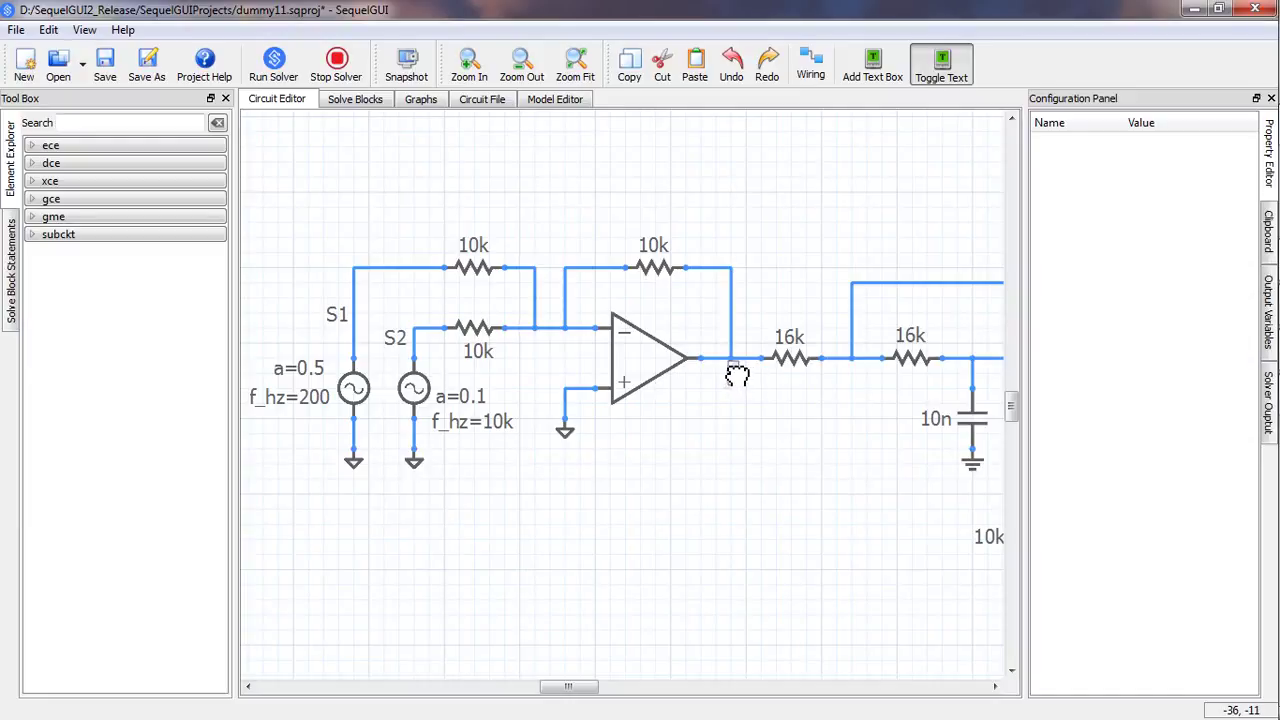
click(733, 377)
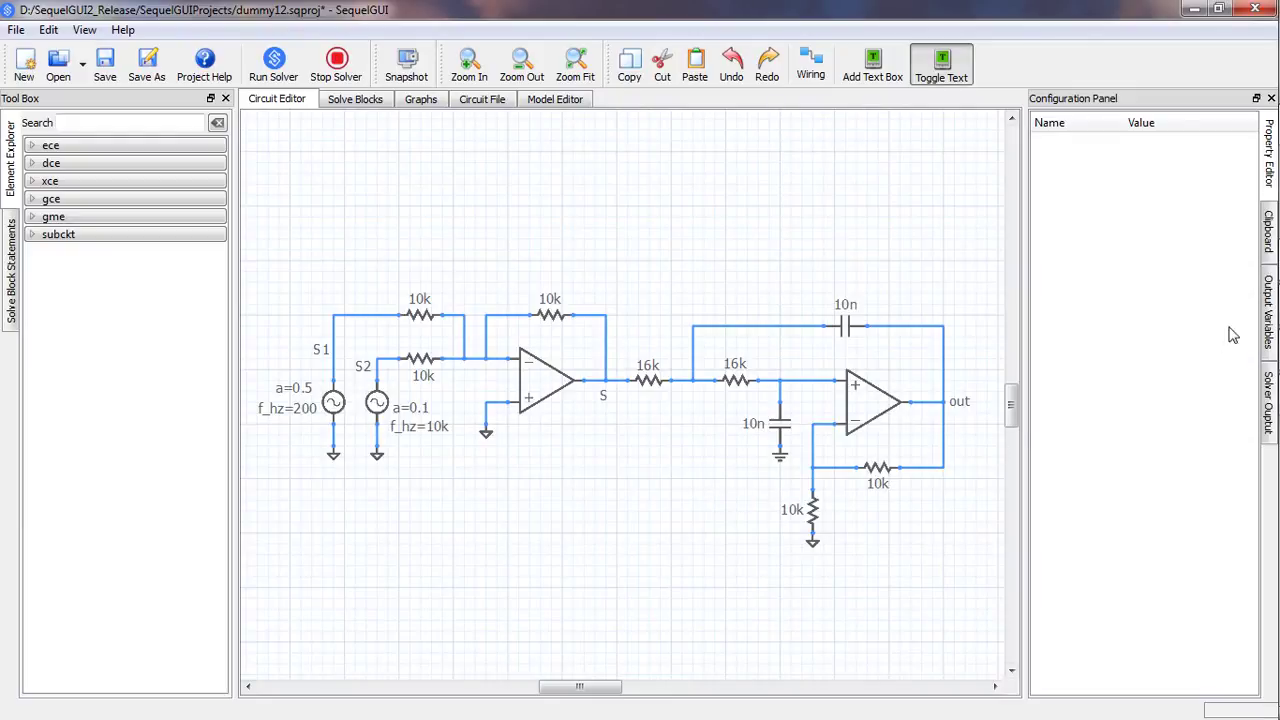
- Add the voltage of node S1 as an output variable
click(1270, 310)
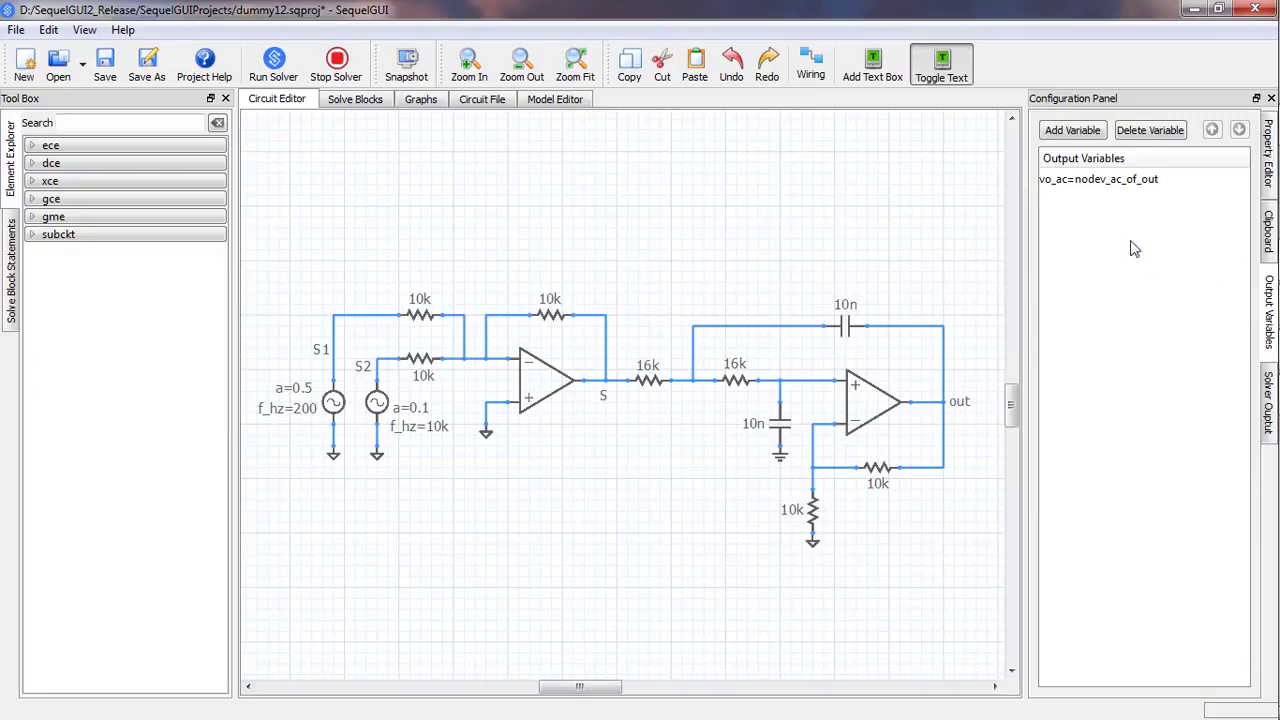
click(1088, 136)
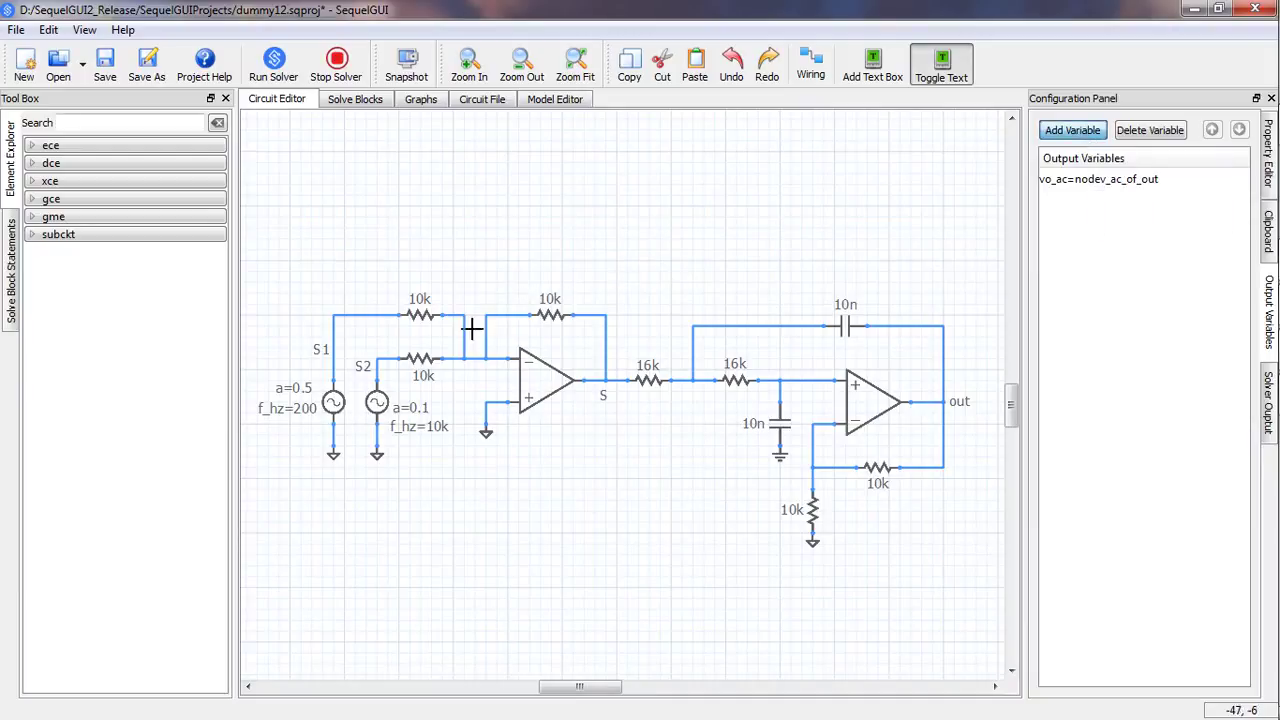
click(356, 316)
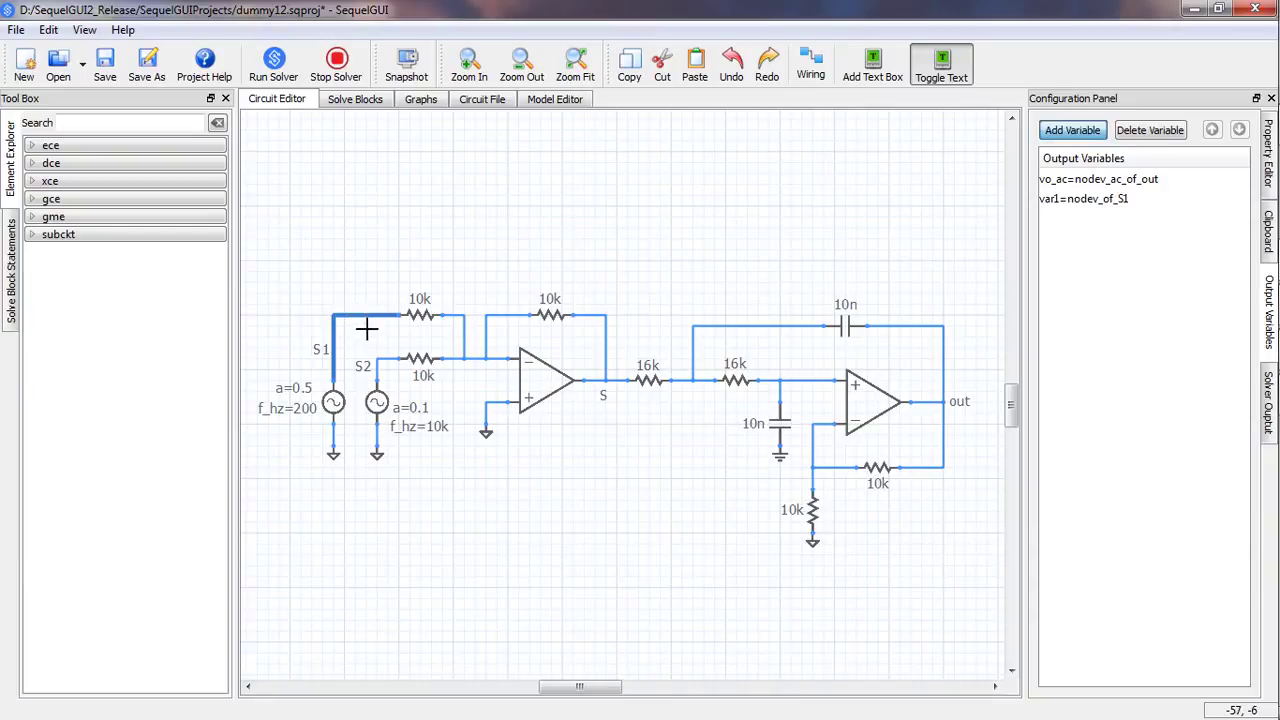
- Add the voltages of nodes S2, S and out as output variables
click(386, 358)
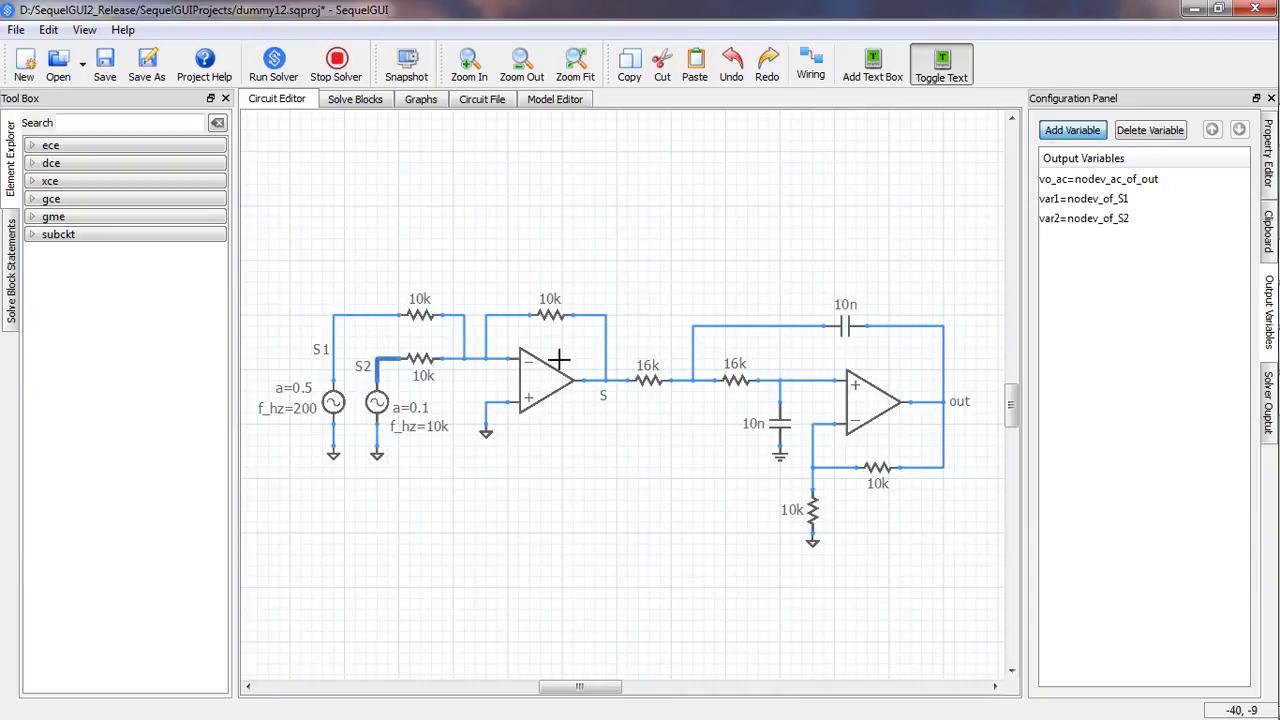
click(606, 344)
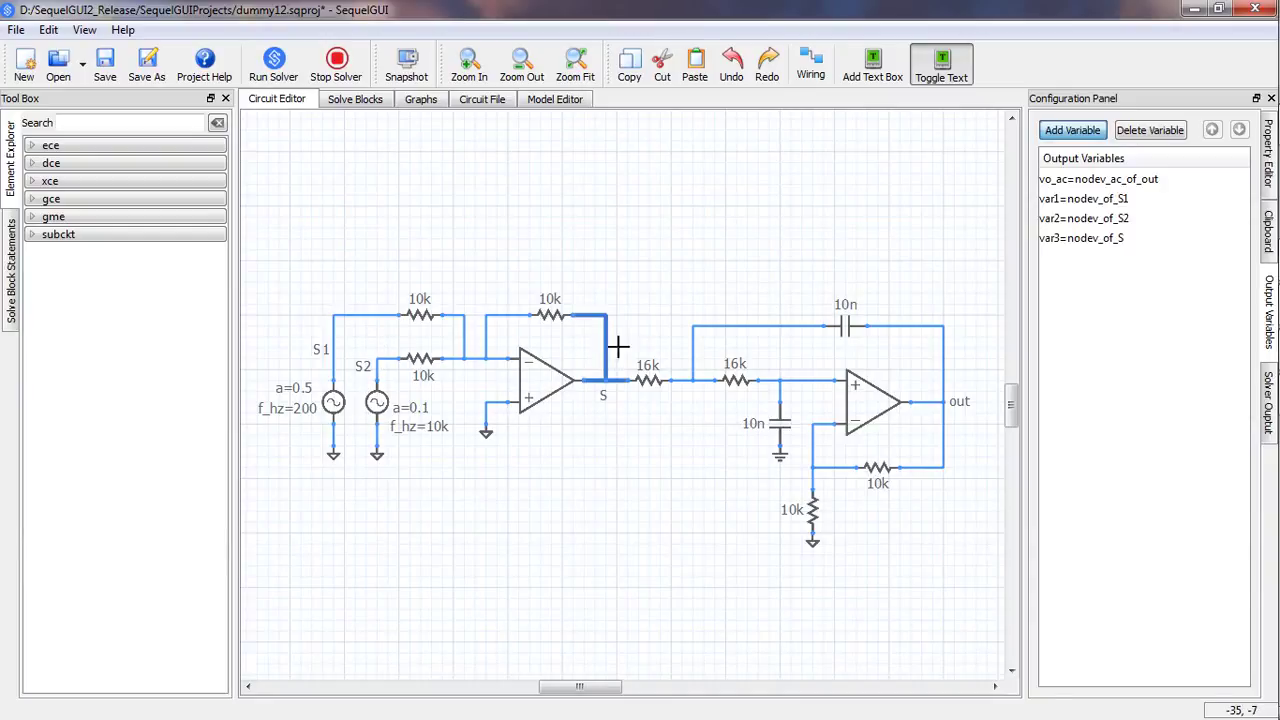
click(943, 361)
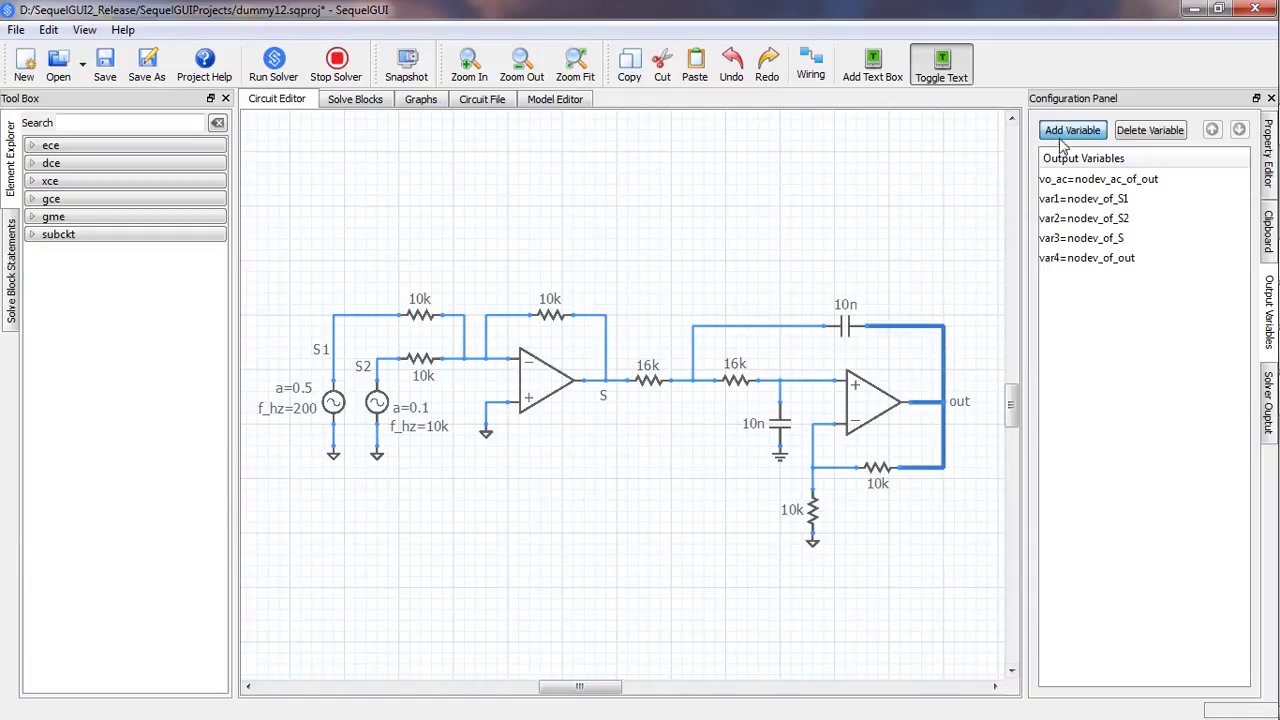
- Rename the output variables for nodes S1, S2, S and out as v_S1, v_S2, v_S and v_out
double_click(1055, 203)
text(v_S1)
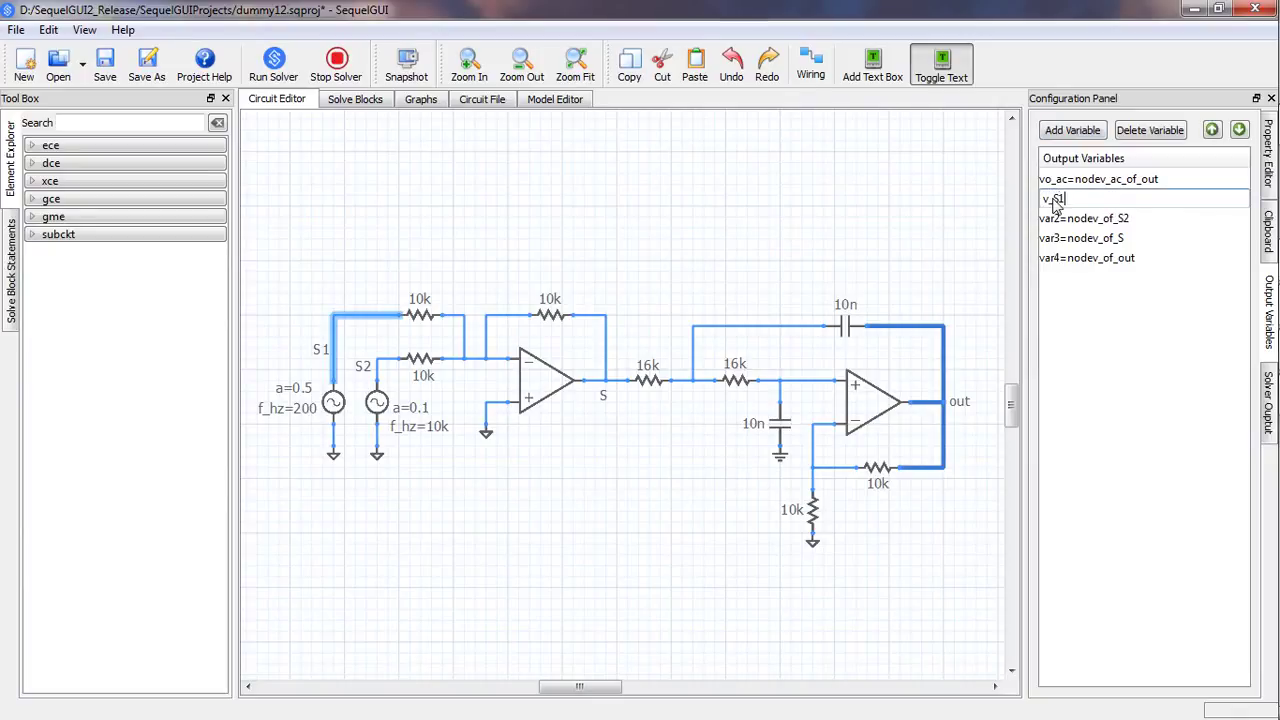
double_click(1055, 220)
text(v_S2)
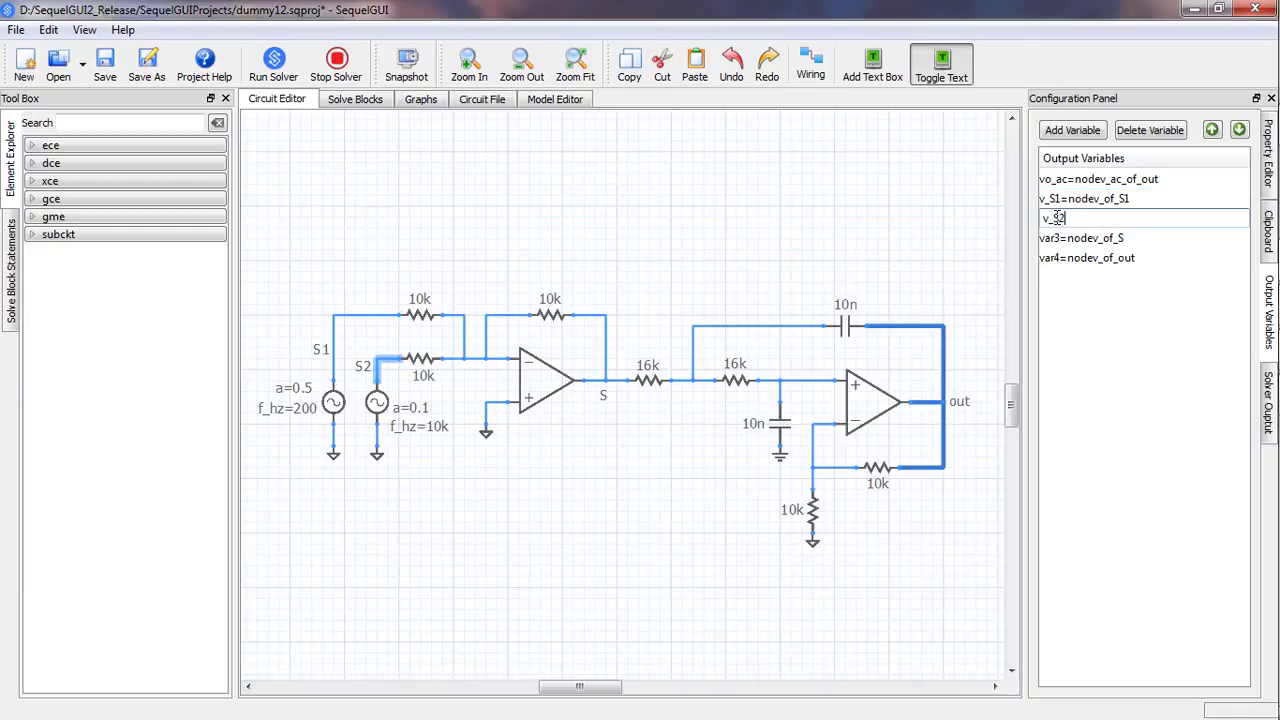
double_click(1053, 240)
text(v_S)
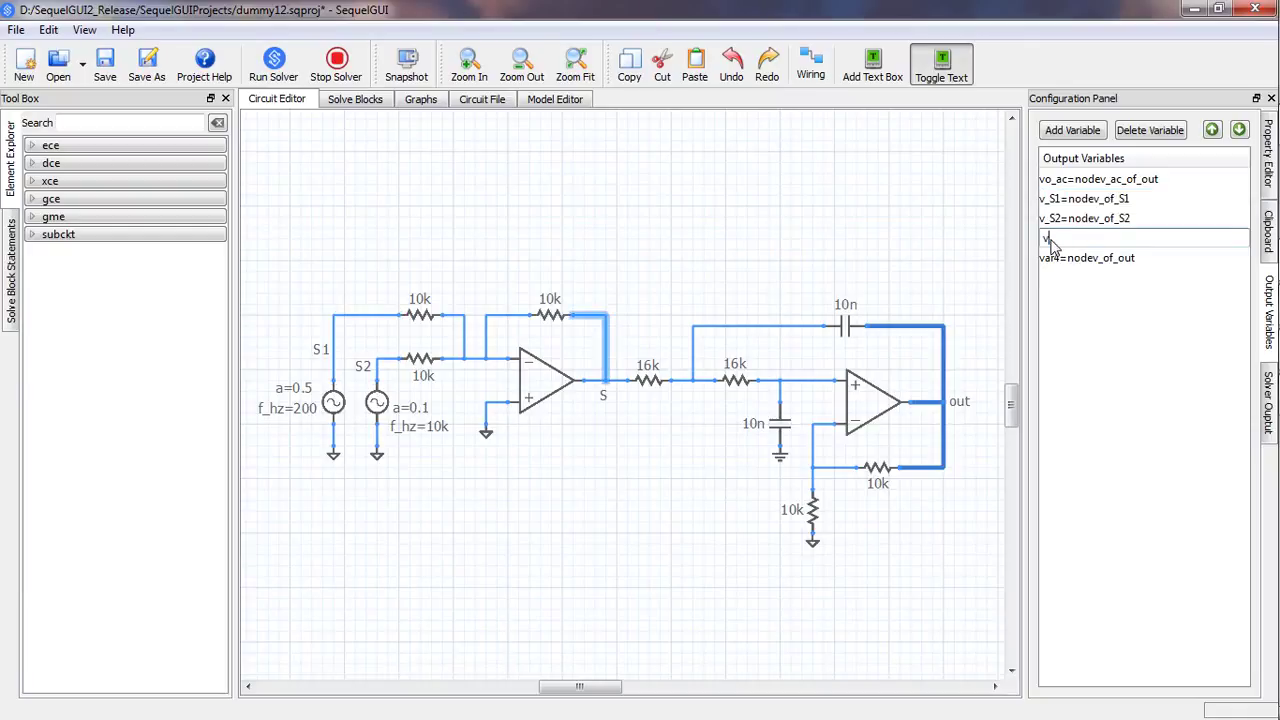
click(1052, 262)
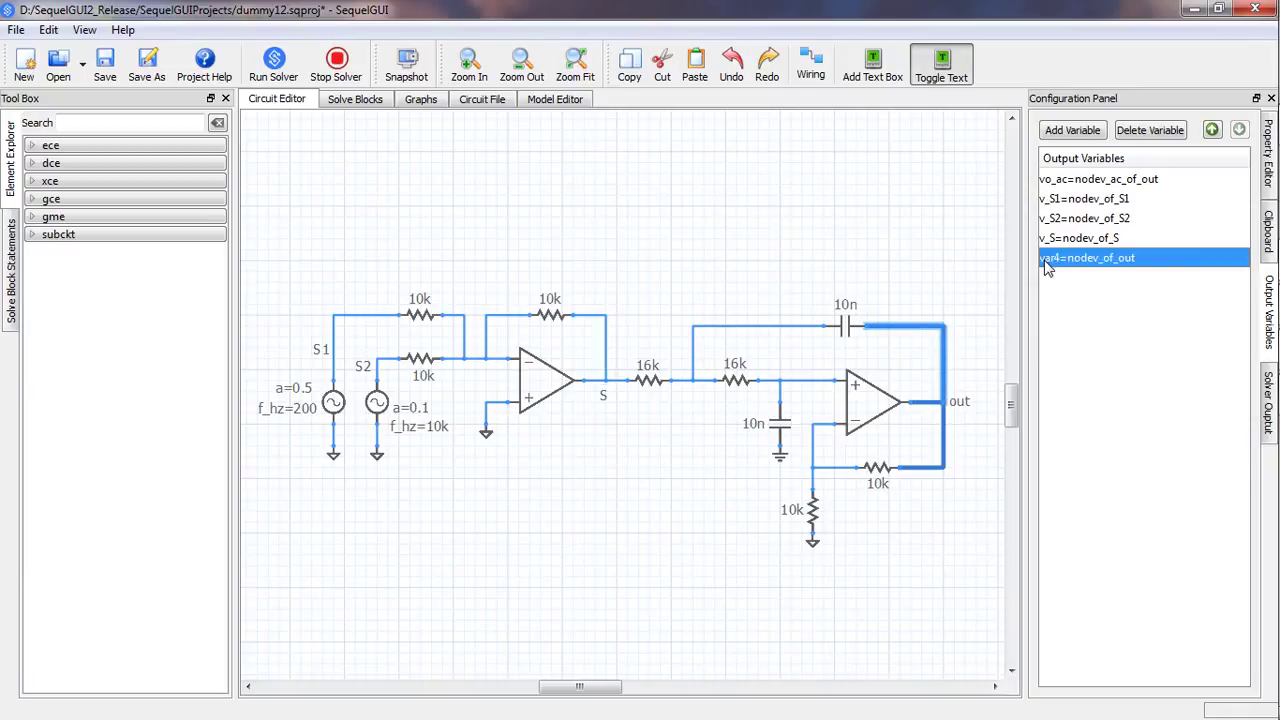
double_click(1054, 266)
text(v_out)
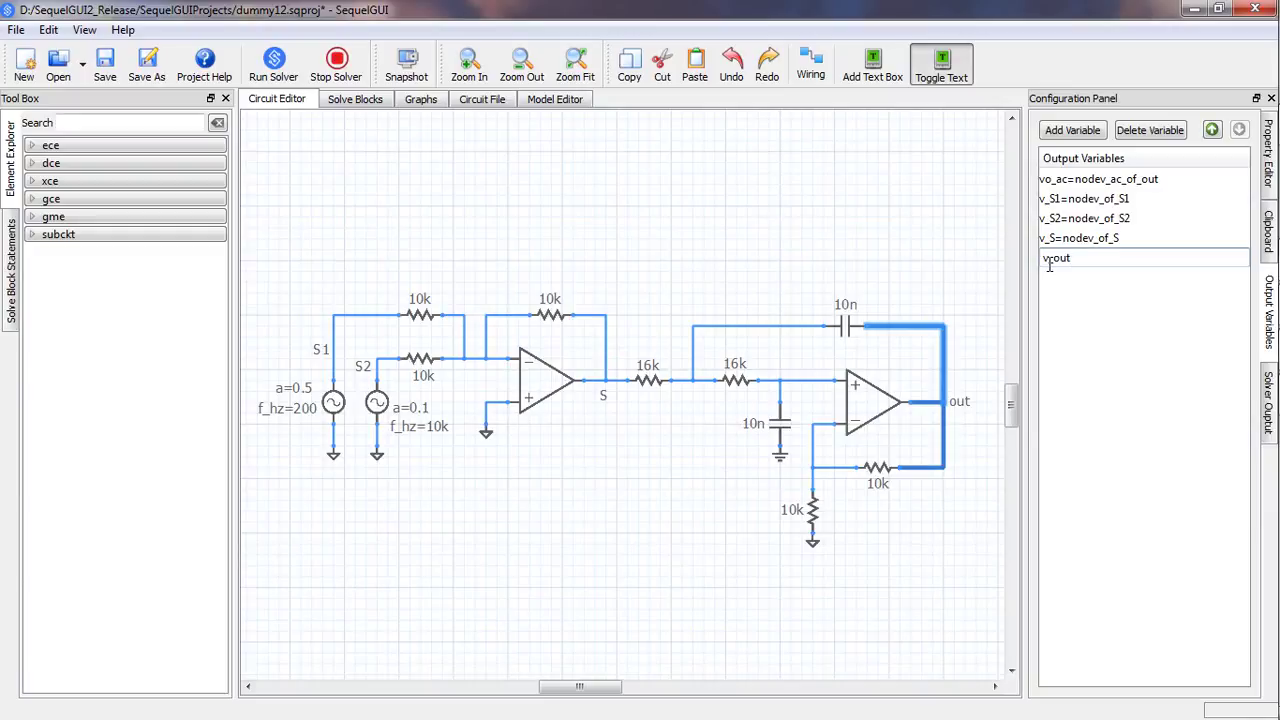
click(955, 278)
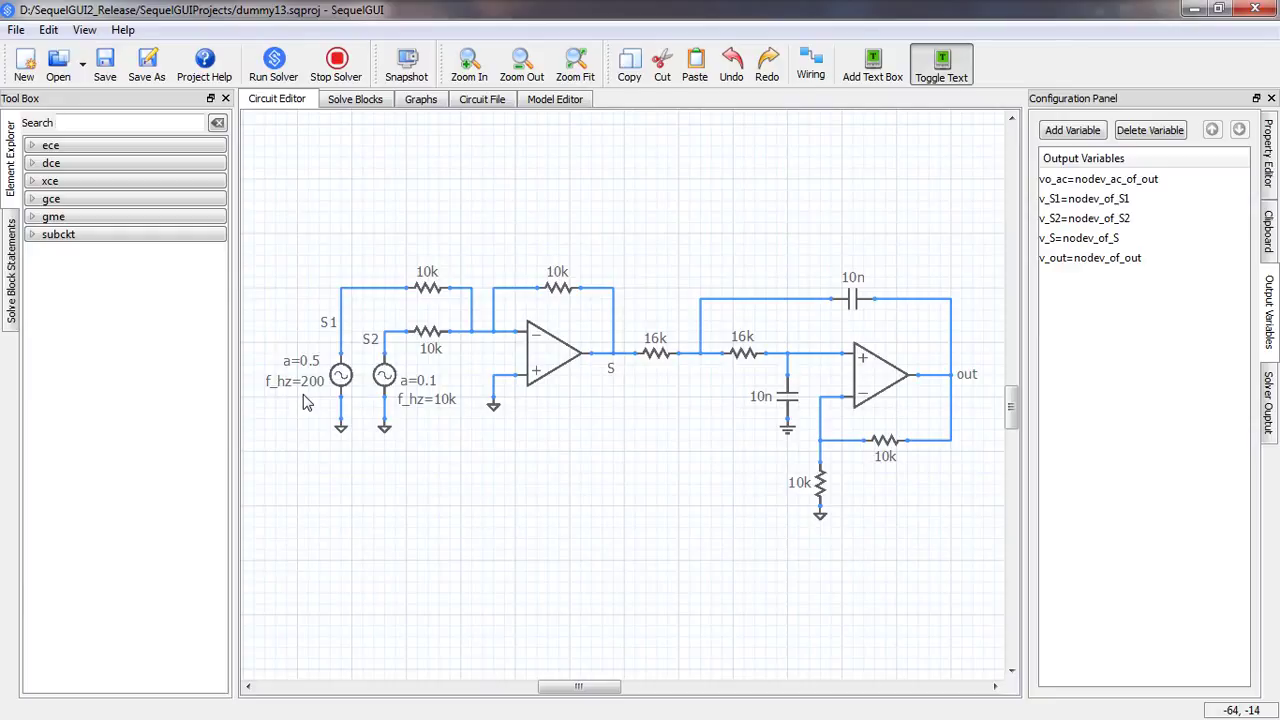
- Delete the existing DC Simulation and AC Simulation solve blocks
click(355, 102)
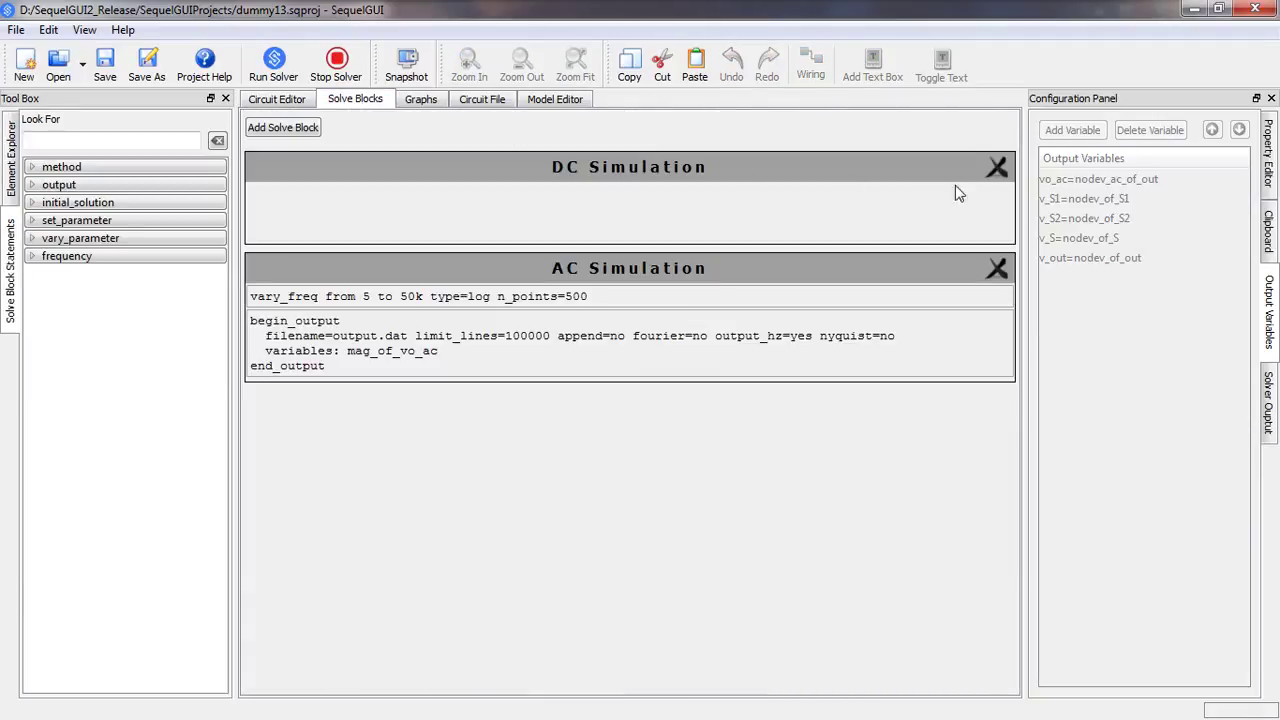
click(997, 167)
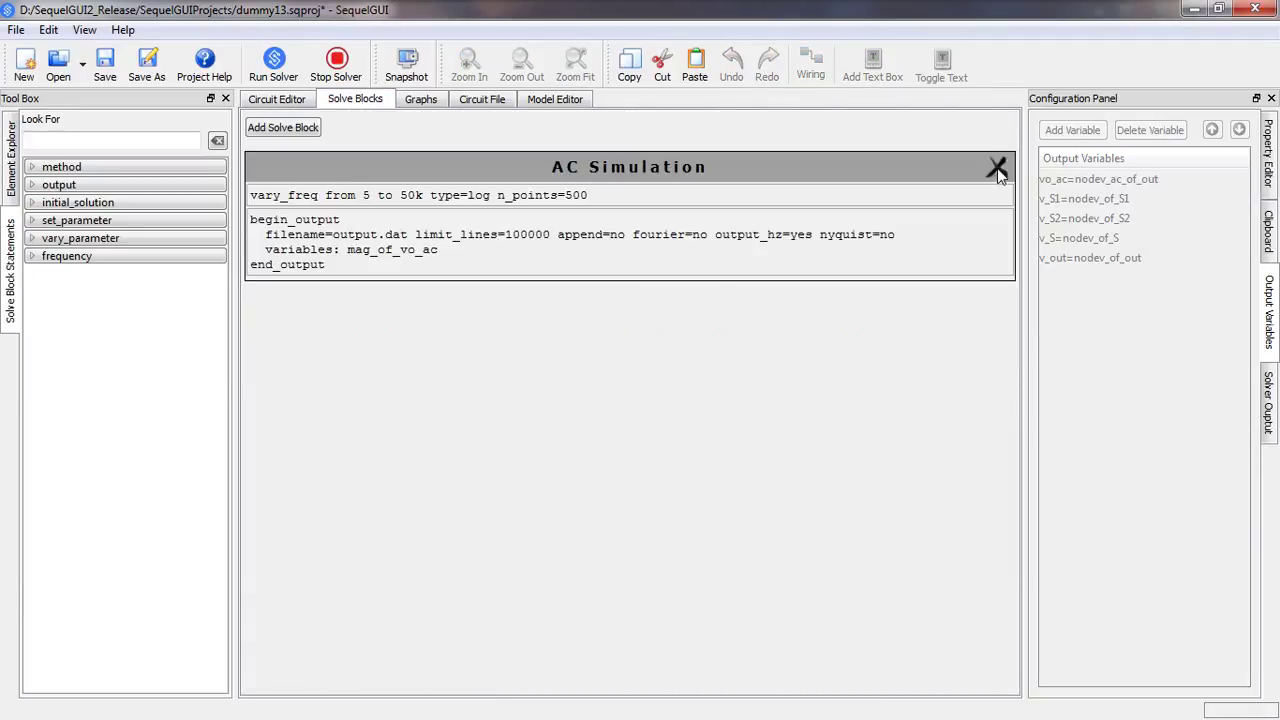
click(997, 168)
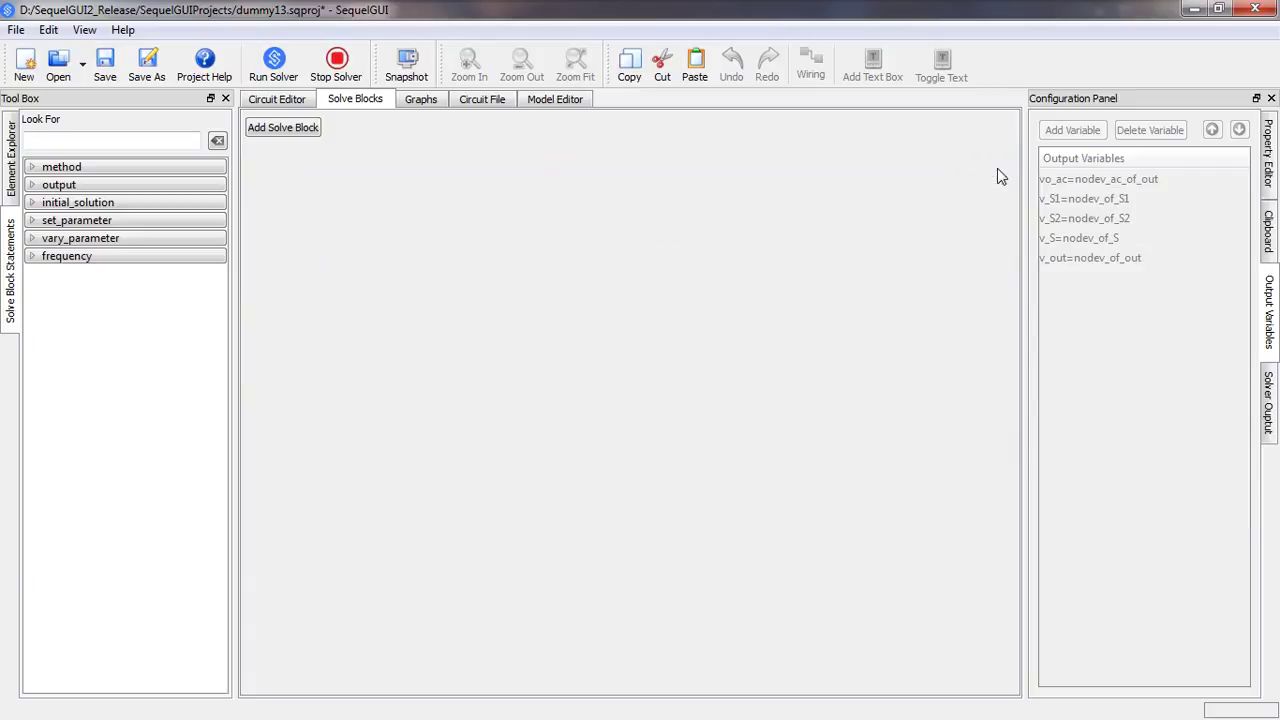
- Add a new solve block and set its type to Transient
click(293, 128)
click(581, 165)
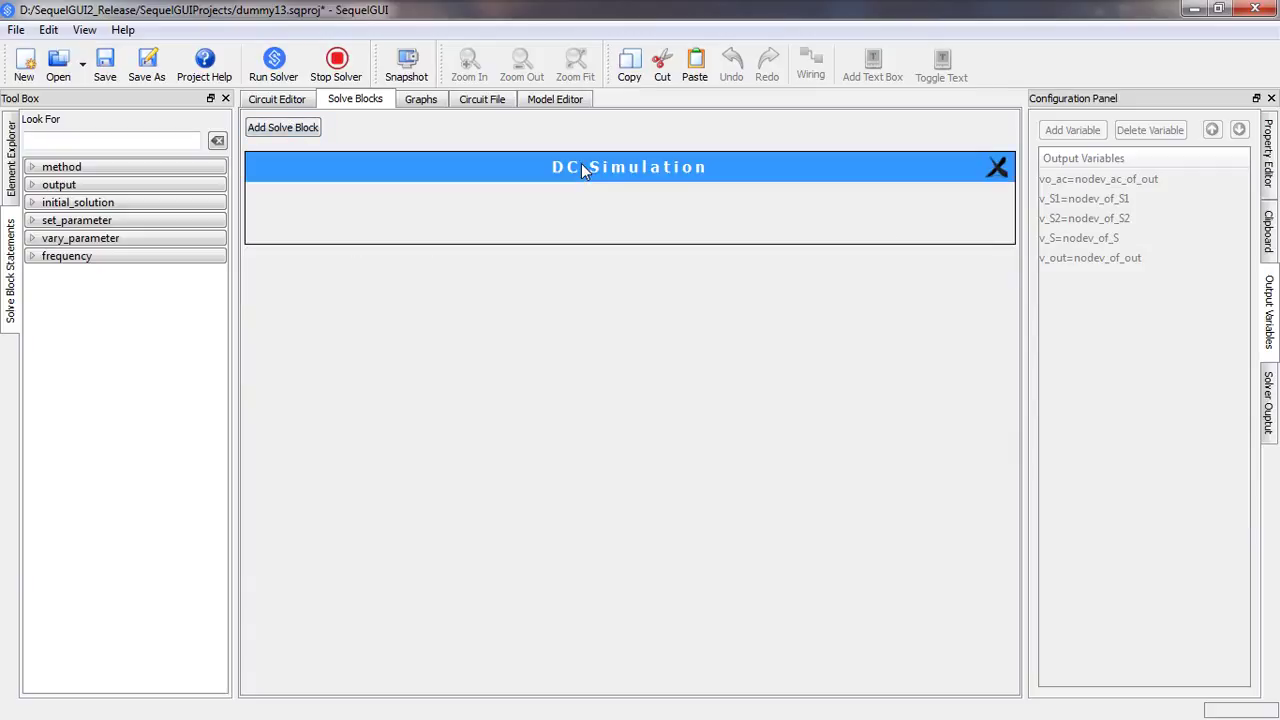
click(1270, 147)
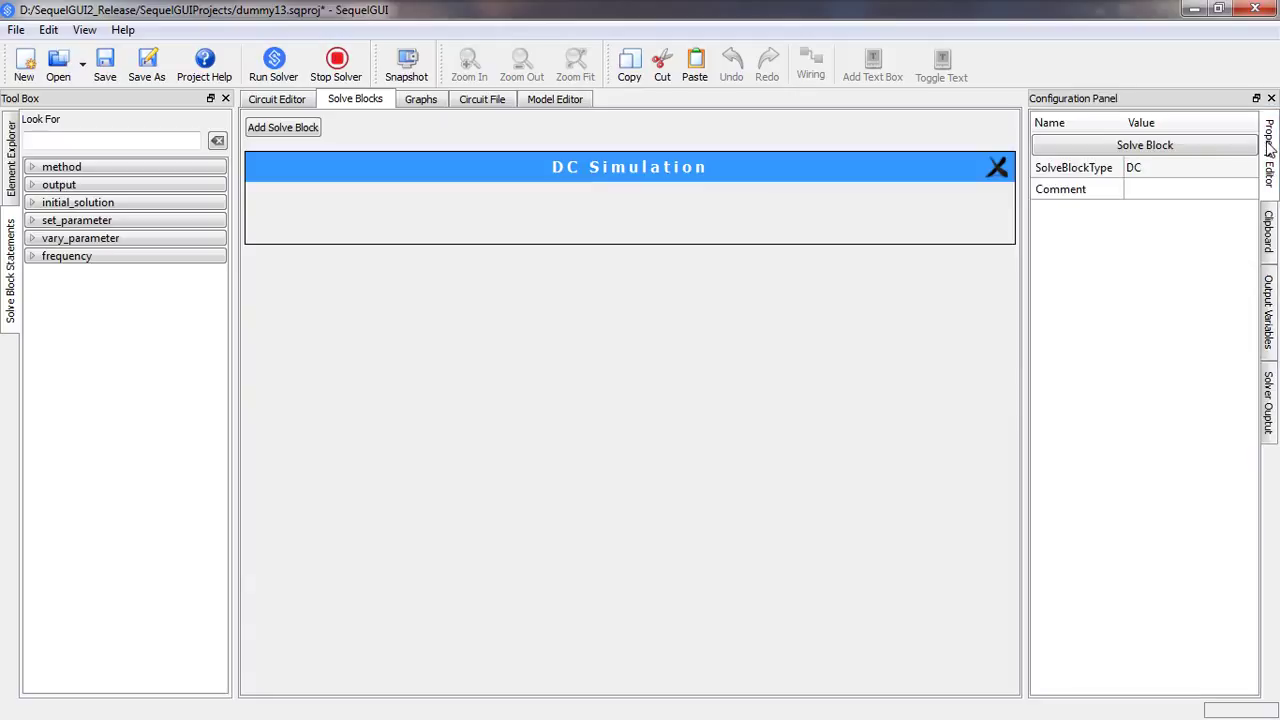
click(1230, 168)
click(1250, 168)
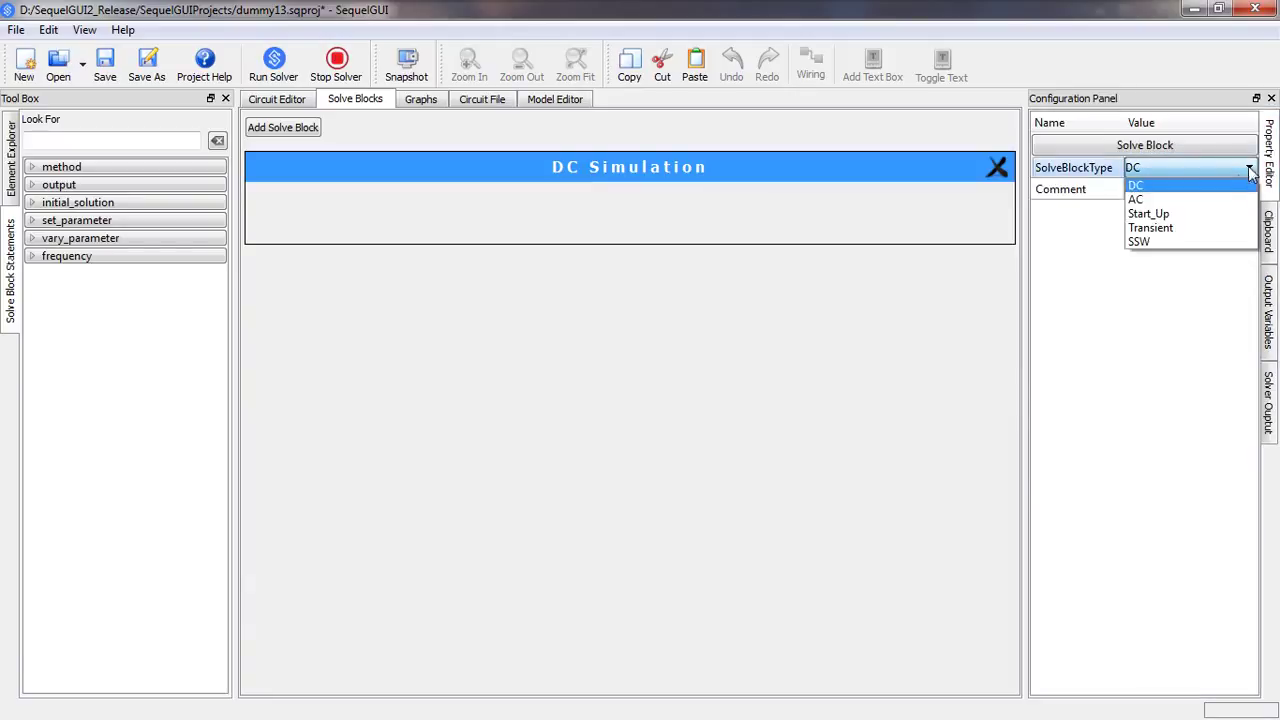
click(1174, 224)
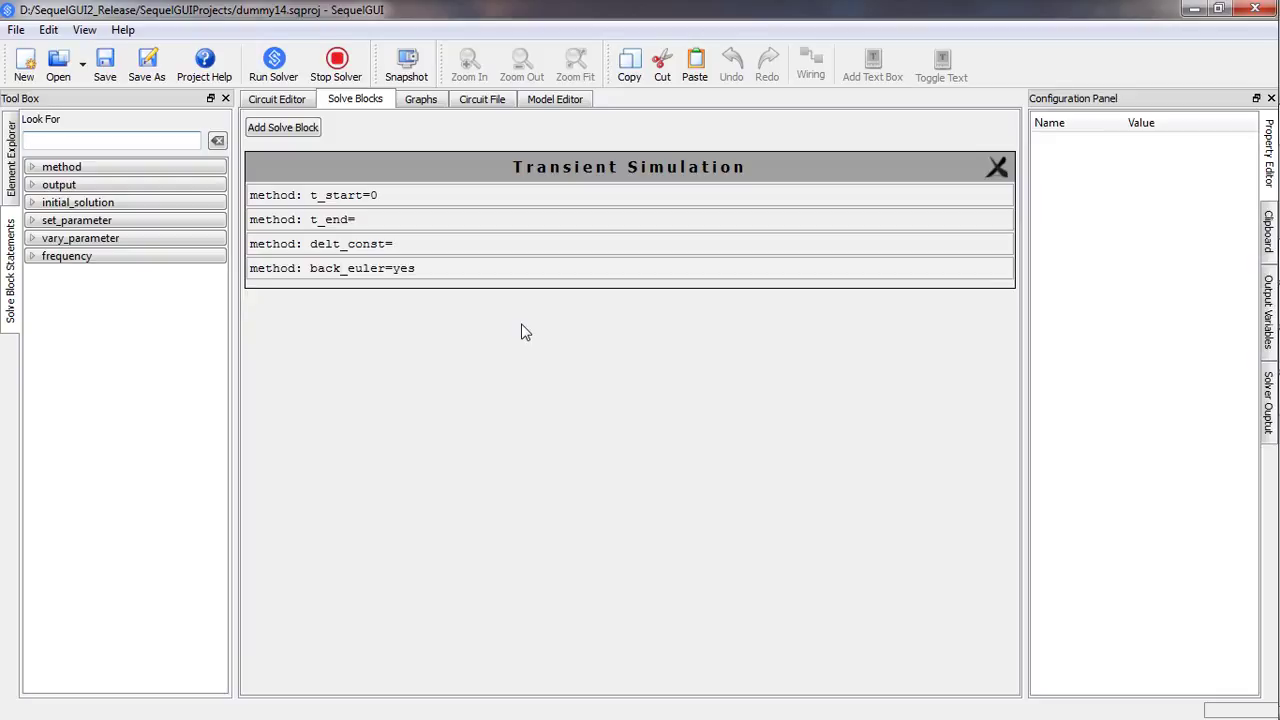
- Replace the back_euler method statement in the transient solve block with the trapezoidal method
click(378, 283)
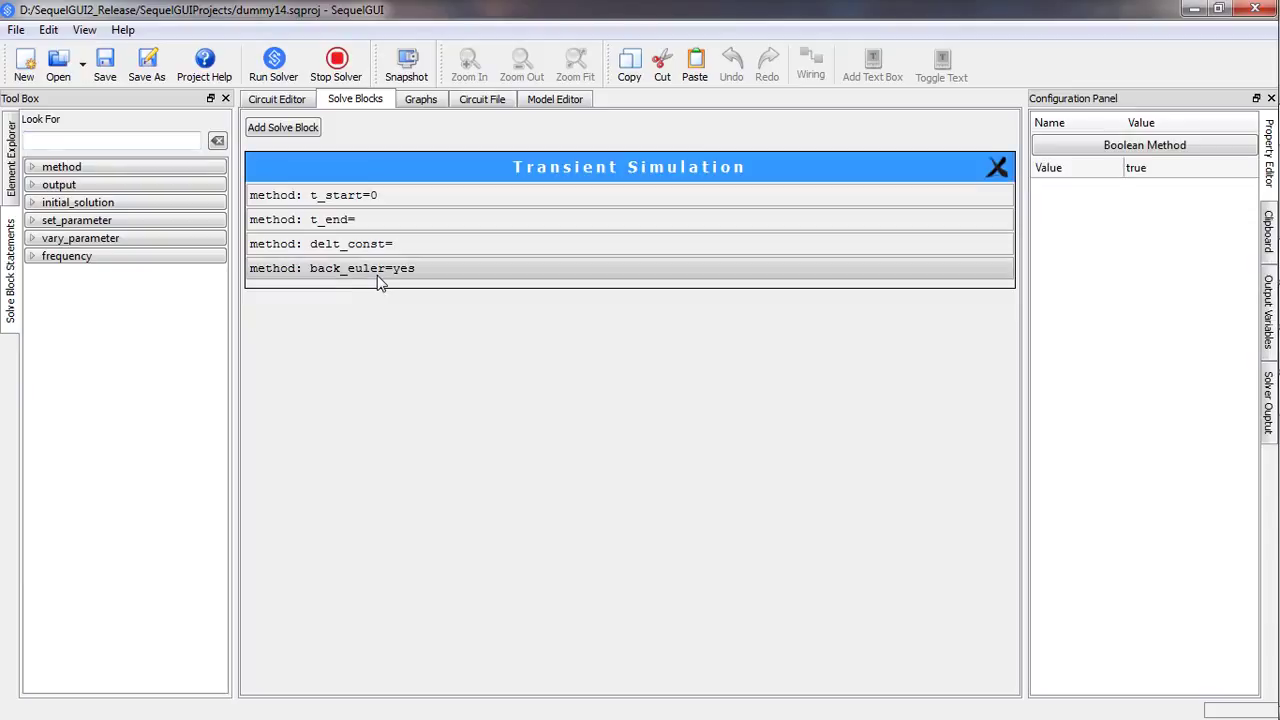
click(664, 68)
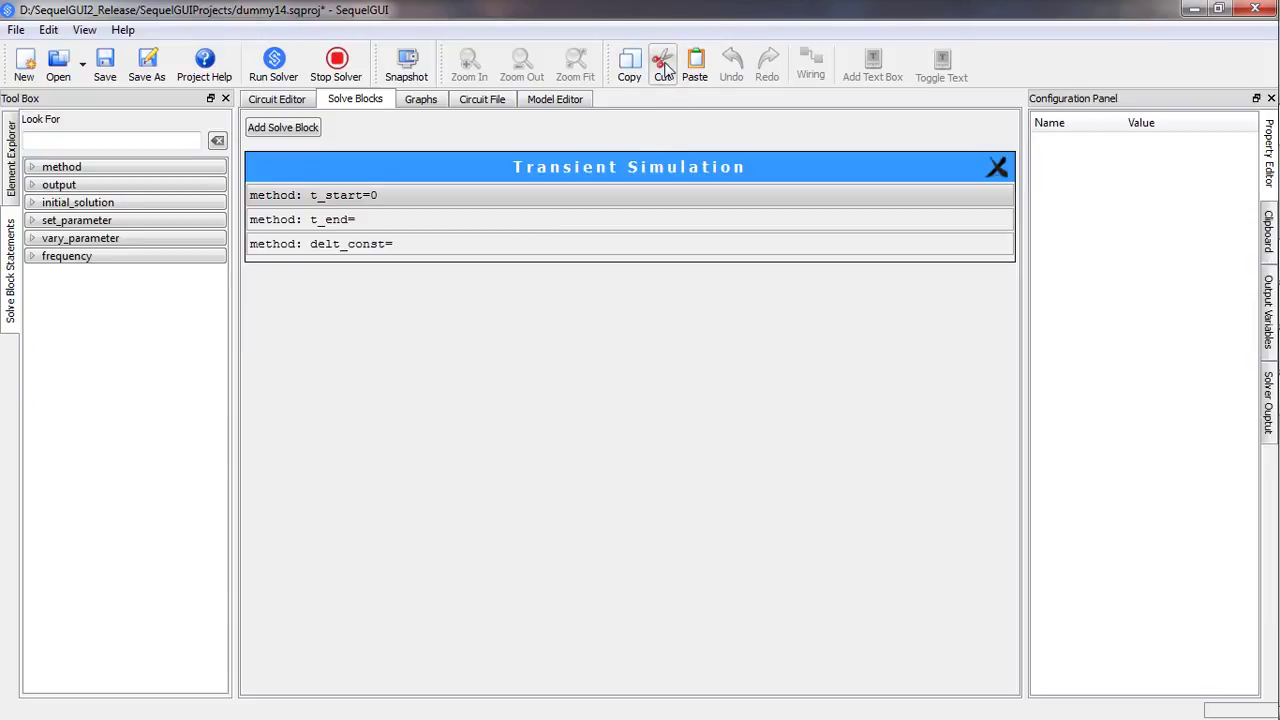
click(157, 138)
text(trap)
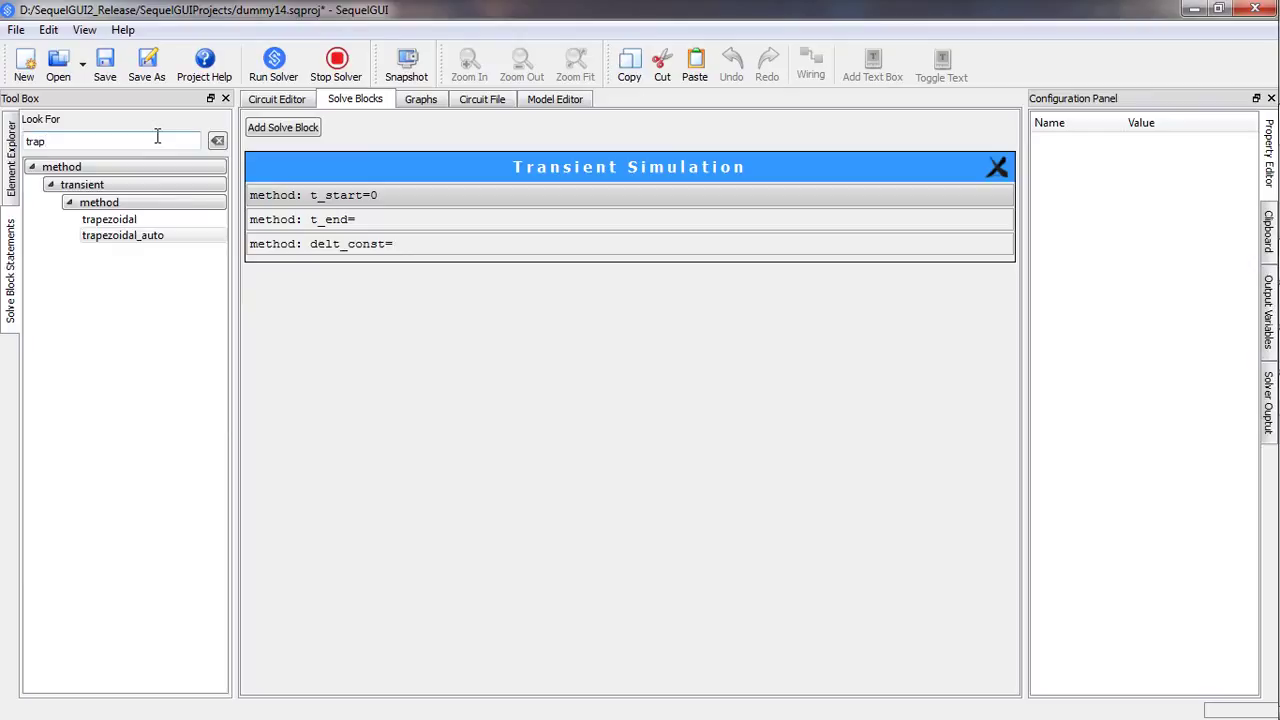
drag(150, 220, 360, 250)
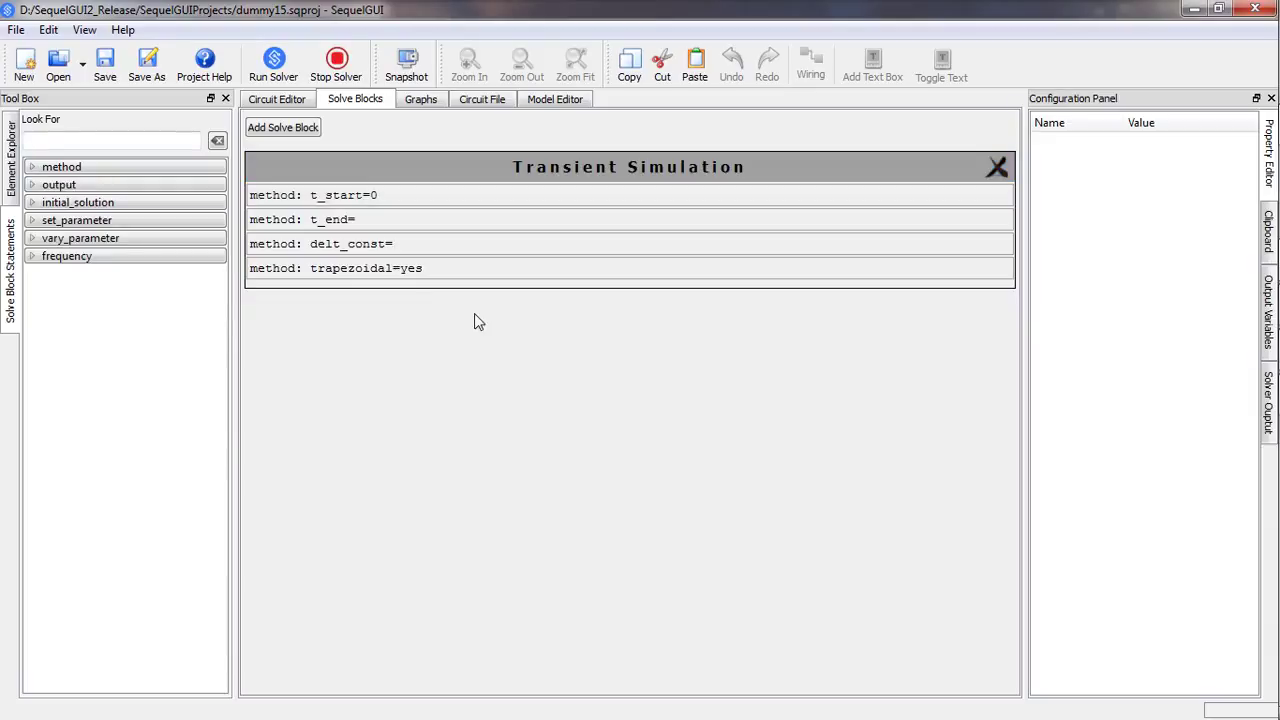
- Set the transient simulation's t_end to 20m and its delt_const to 1u
click(438, 222)
click(1114, 170)
click(1134, 169)
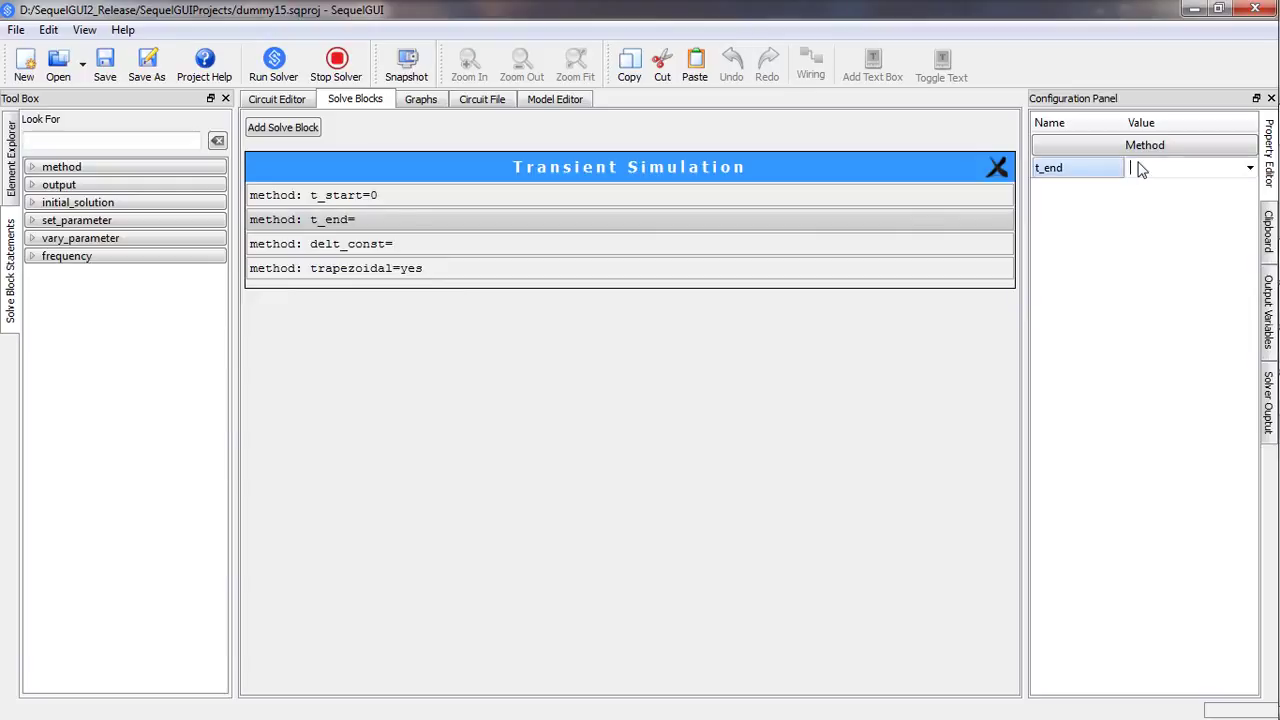
text(20m)
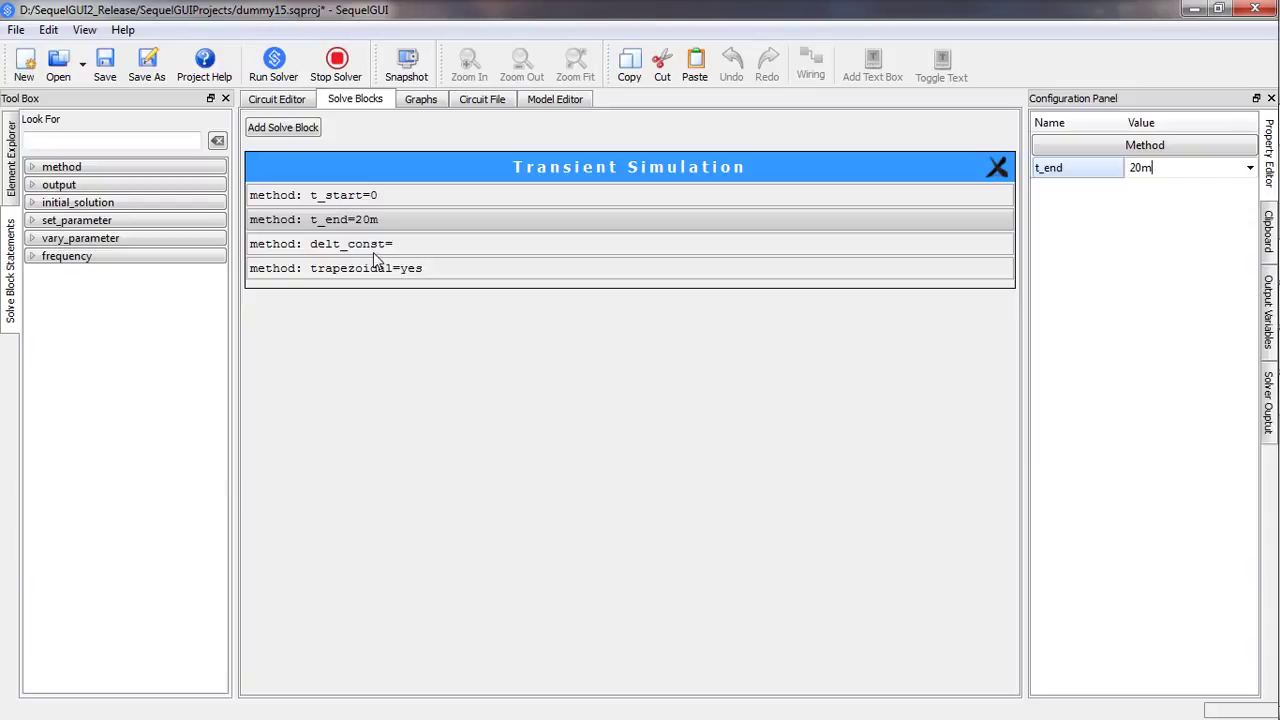
click(403, 250)
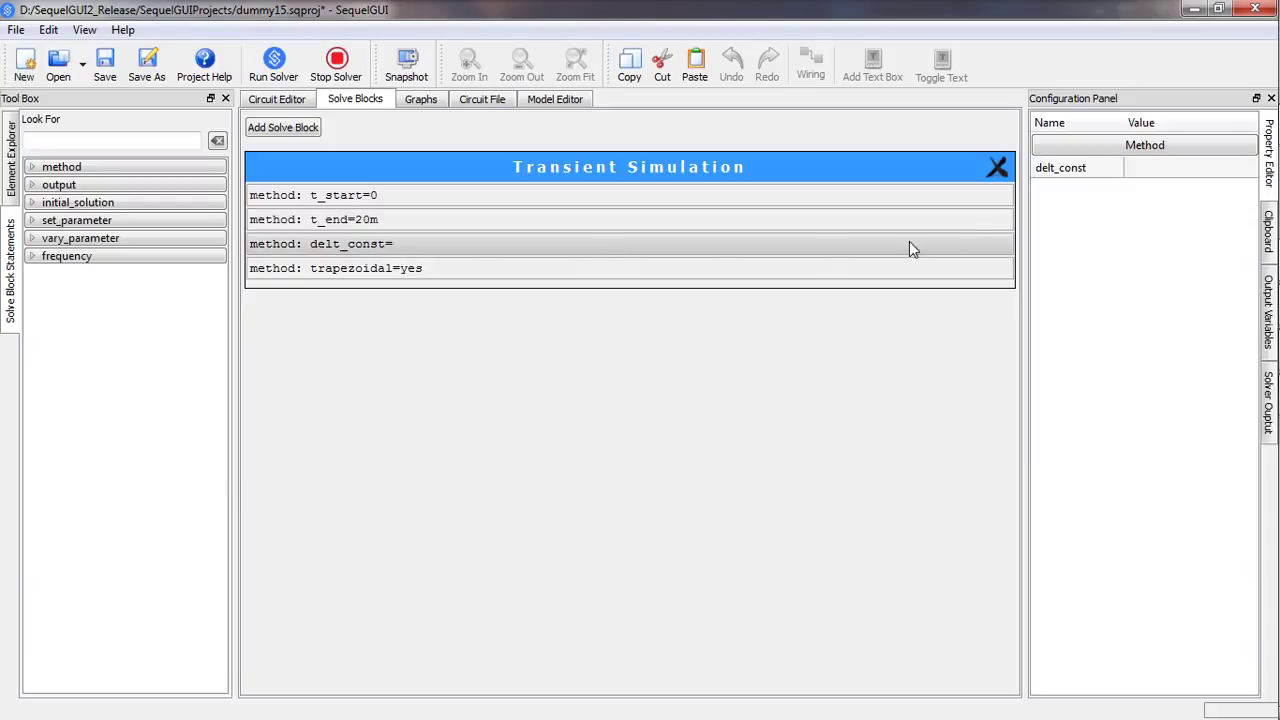
click(1156, 169)
text(1)
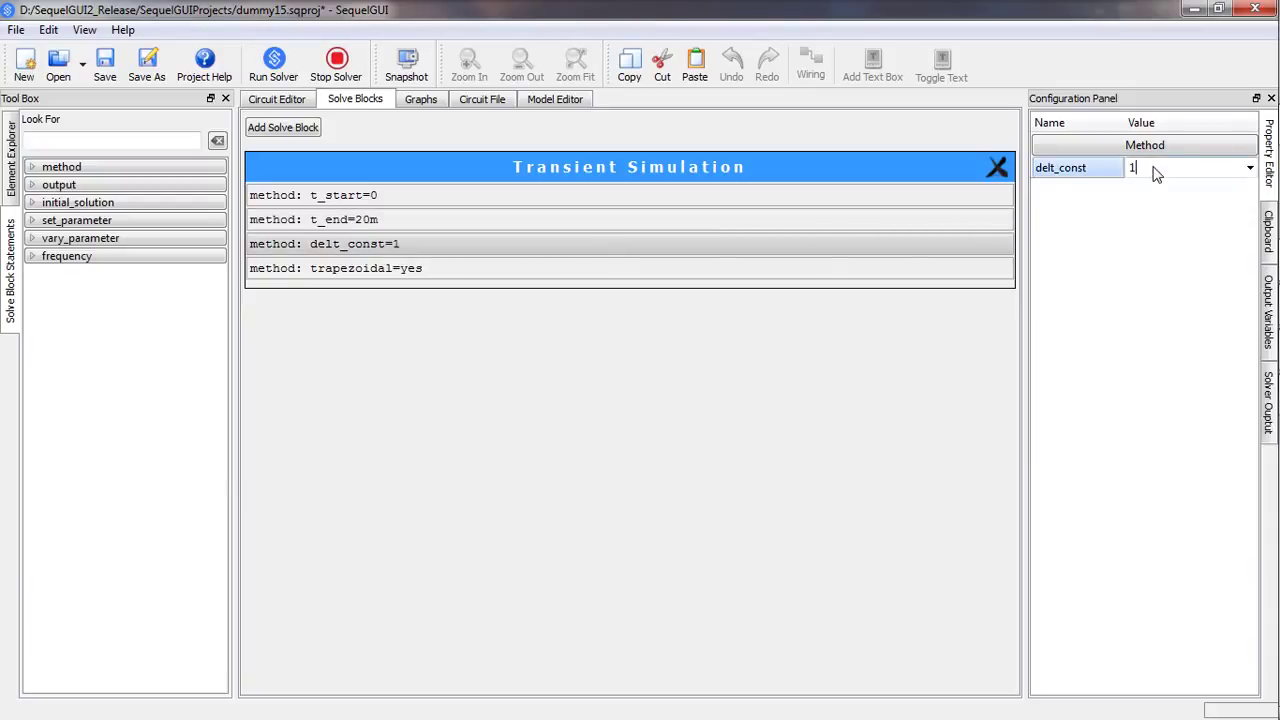
text(u)
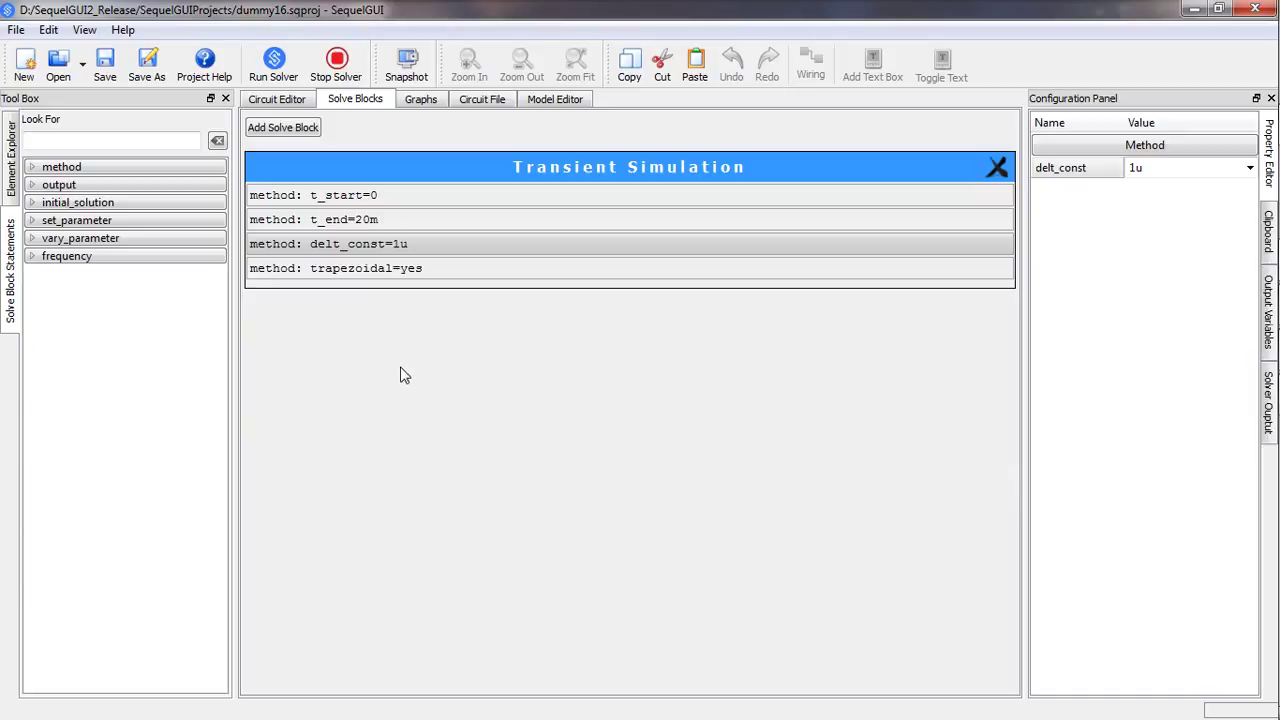
- Add an output block to the transient simulation and select v_S1, v_S2, v_S and v_out as its output variables
click(171, 186)
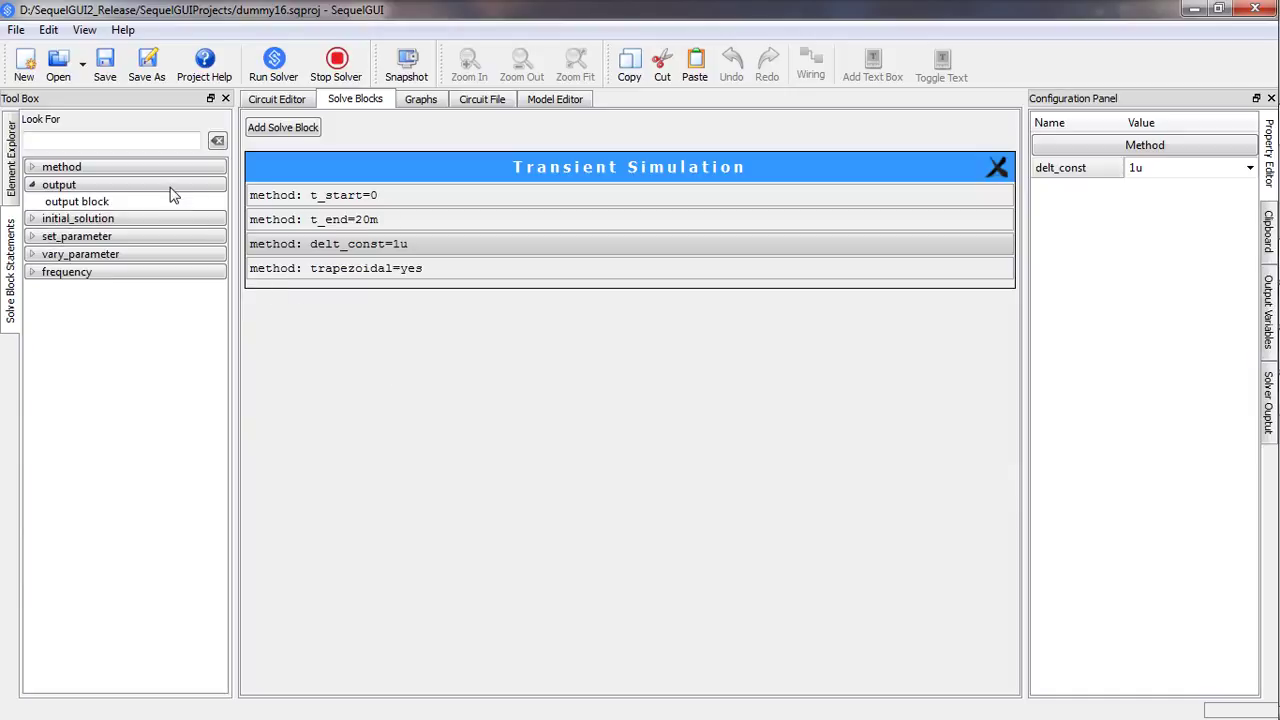
drag(157, 202, 365, 264)
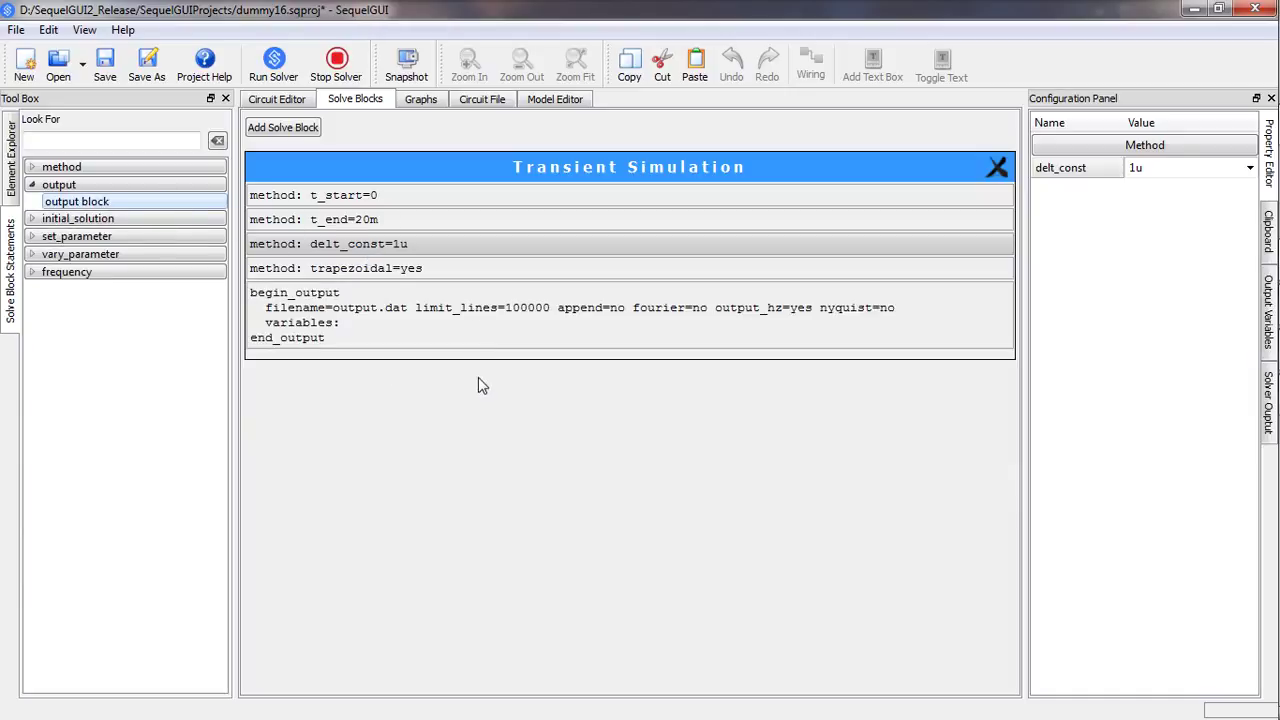
click(488, 324)
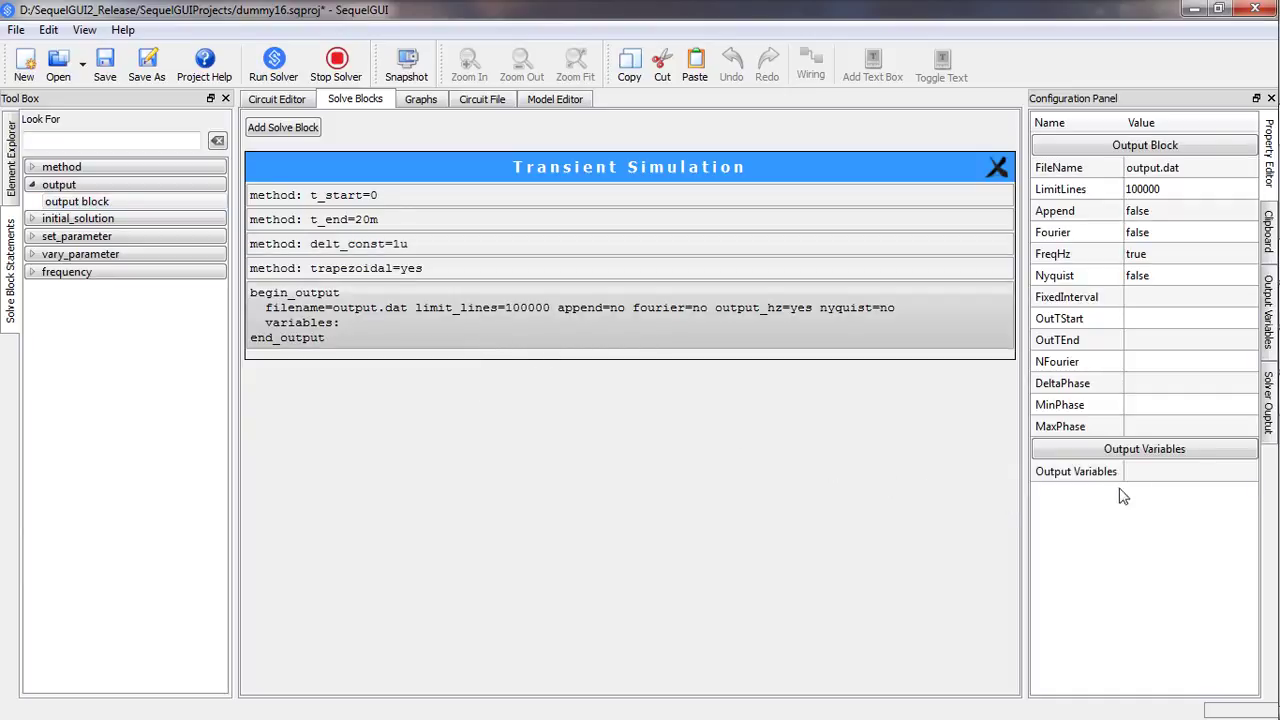
click(1150, 478)
click(1150, 478)
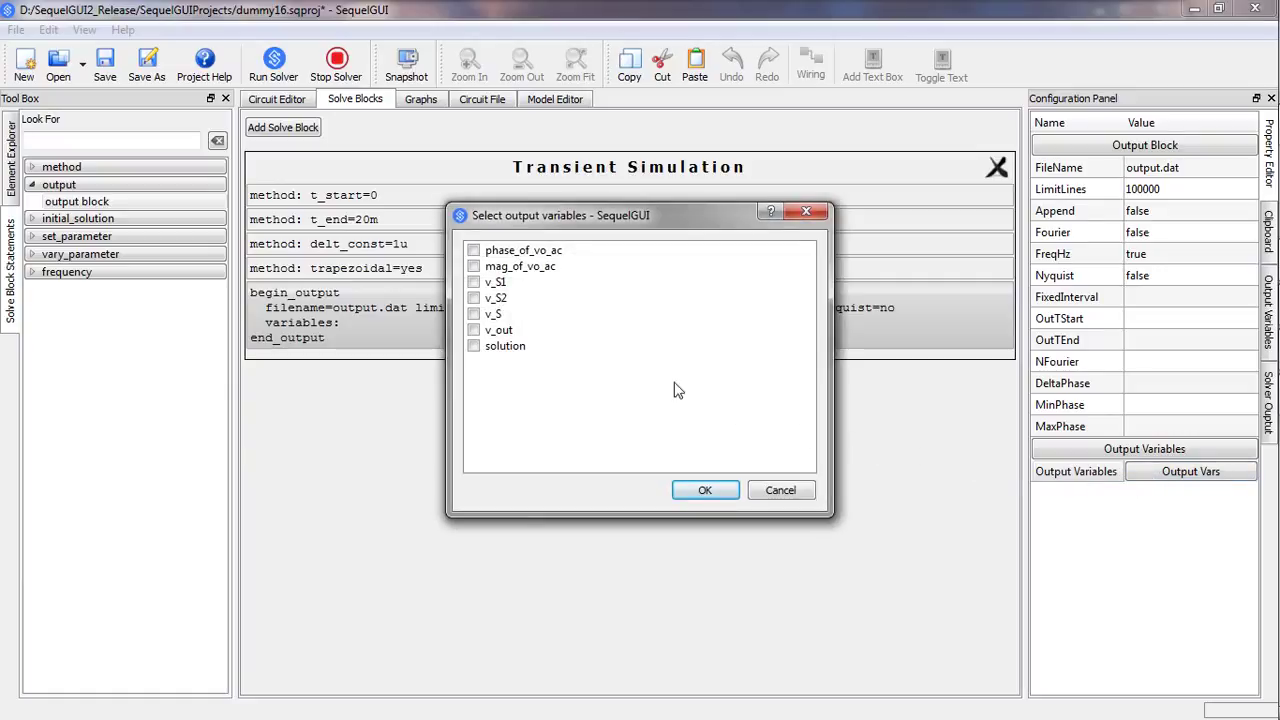
click(474, 283)
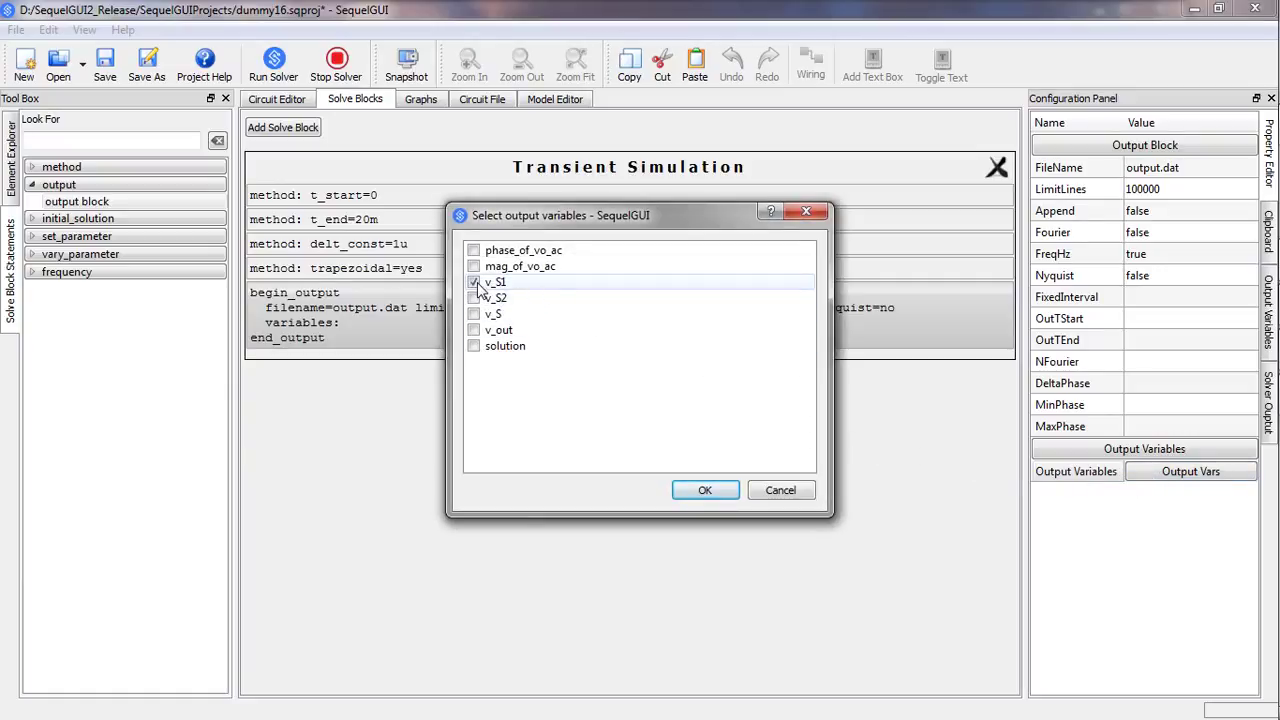
click(474, 298)
click(474, 314)
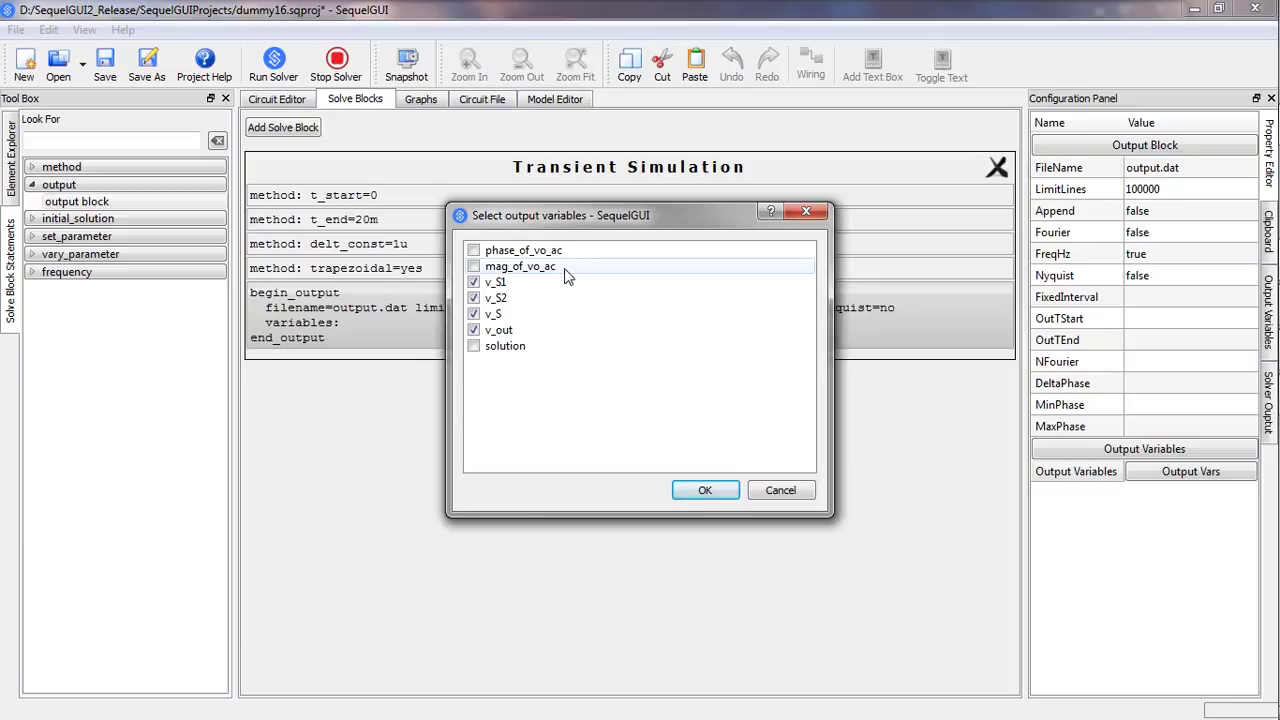
click(705, 491)
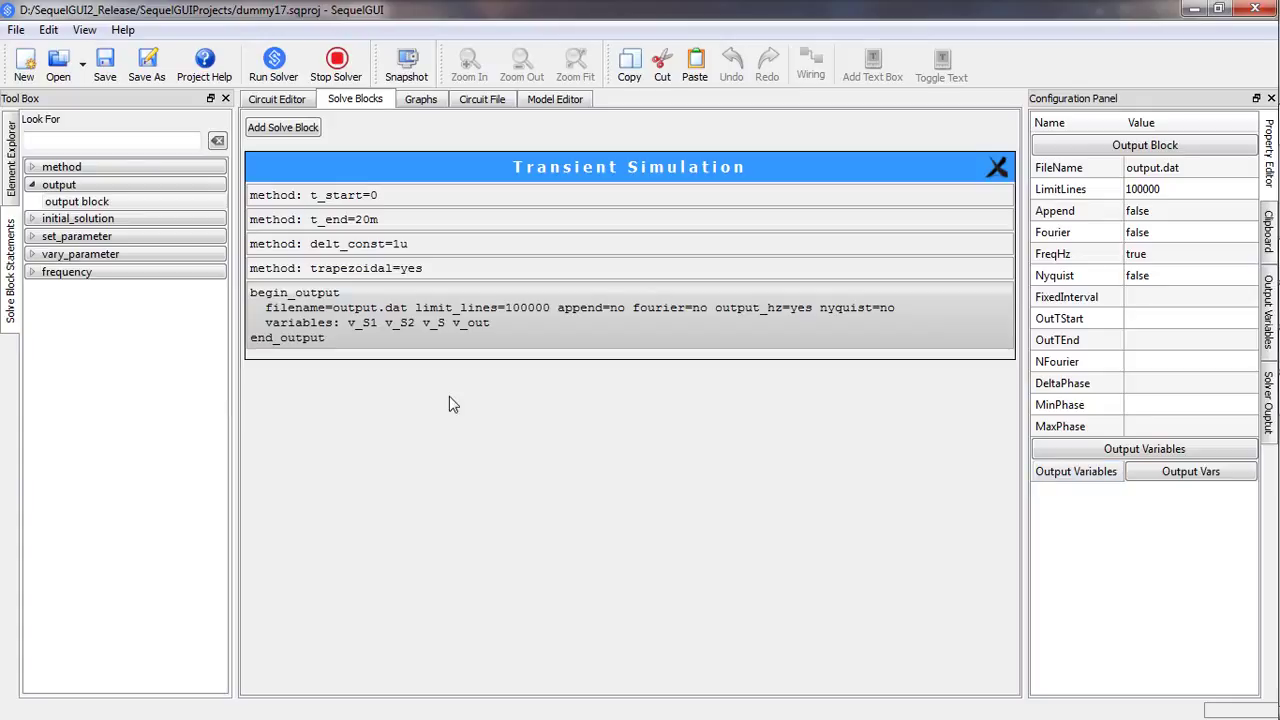
- Run the solver and plot v_S1, v_S2 and v_S against time from output.dat in a new graph
click(273, 66)
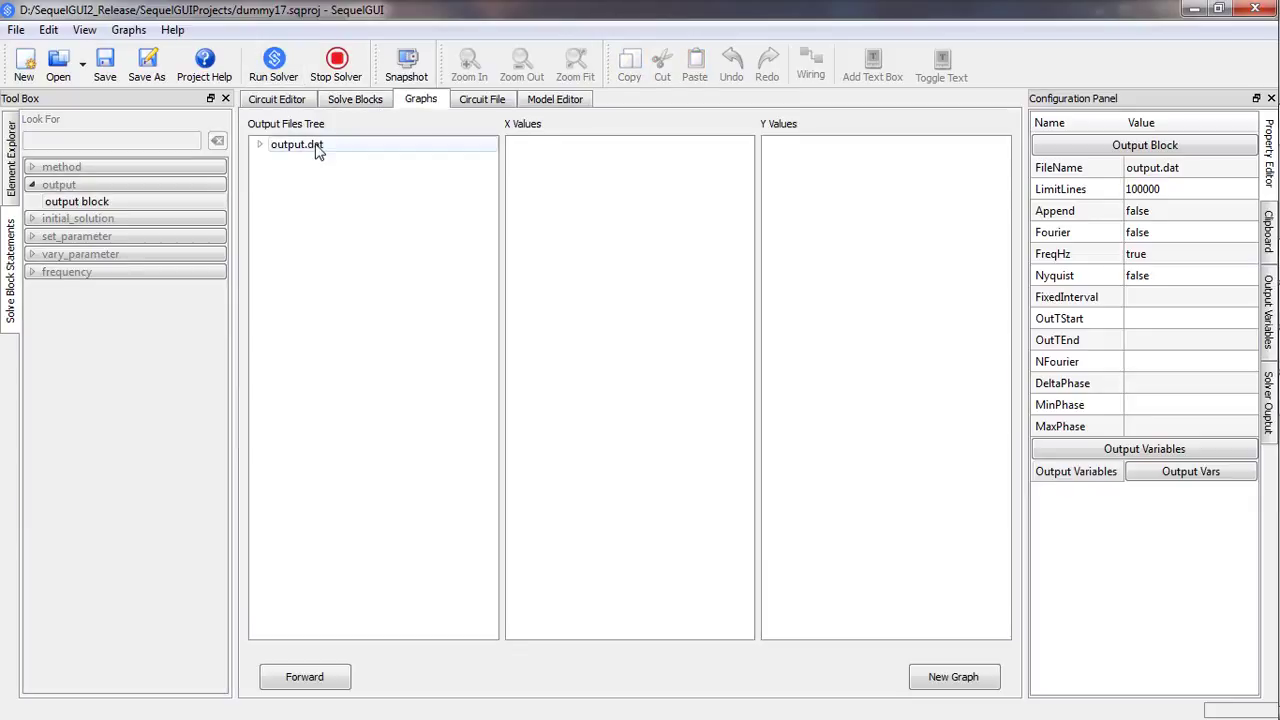
click(318, 148)
click(520, 160)
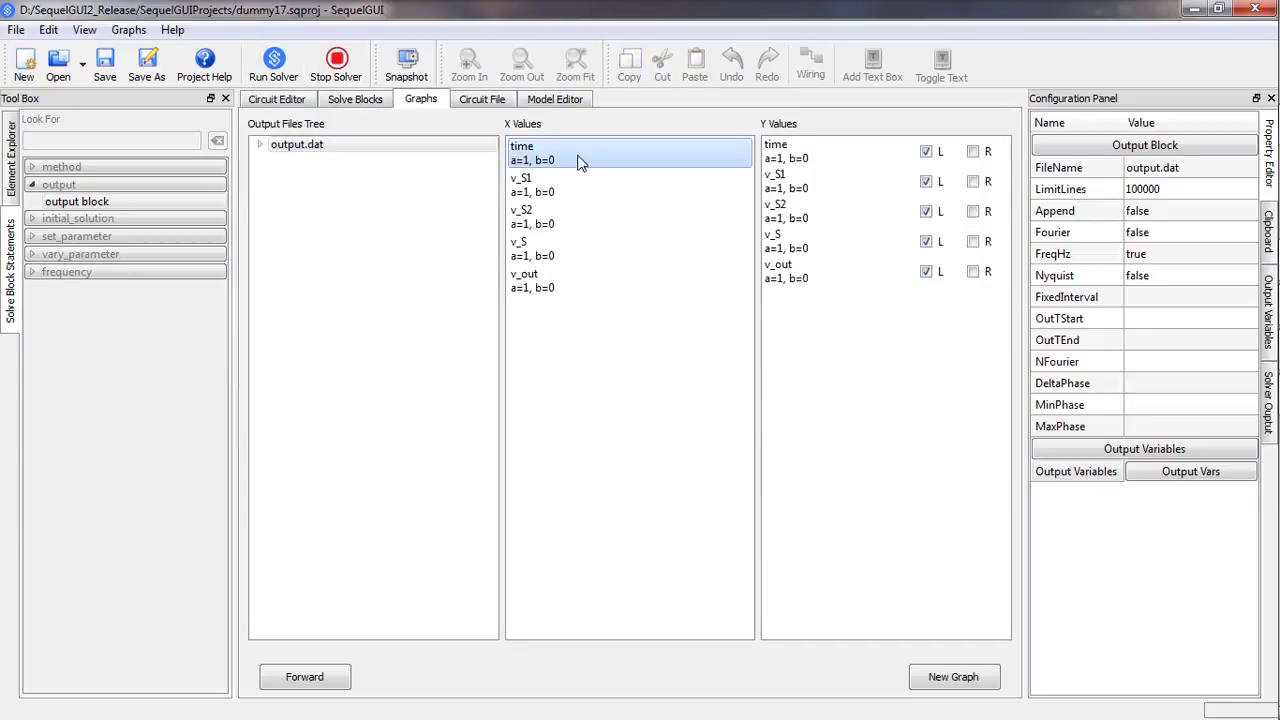
click(786, 184)
ctrl+click(788, 214)
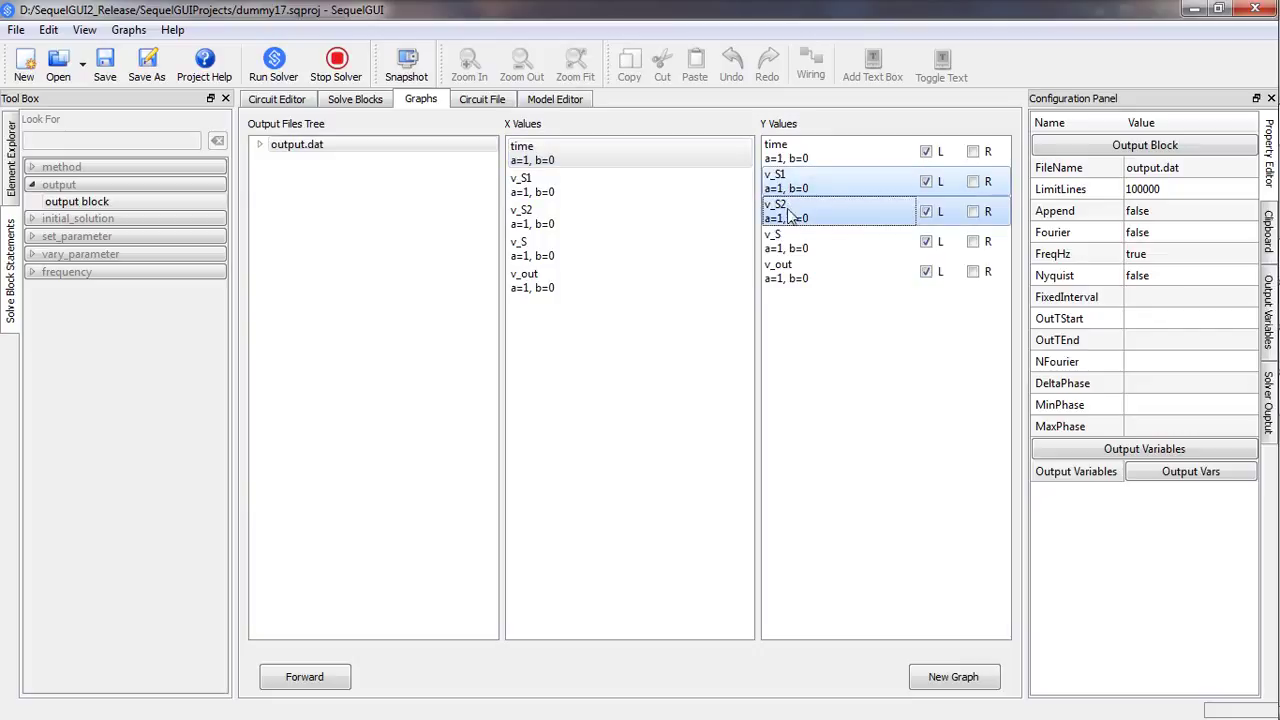
ctrl+click(790, 245)
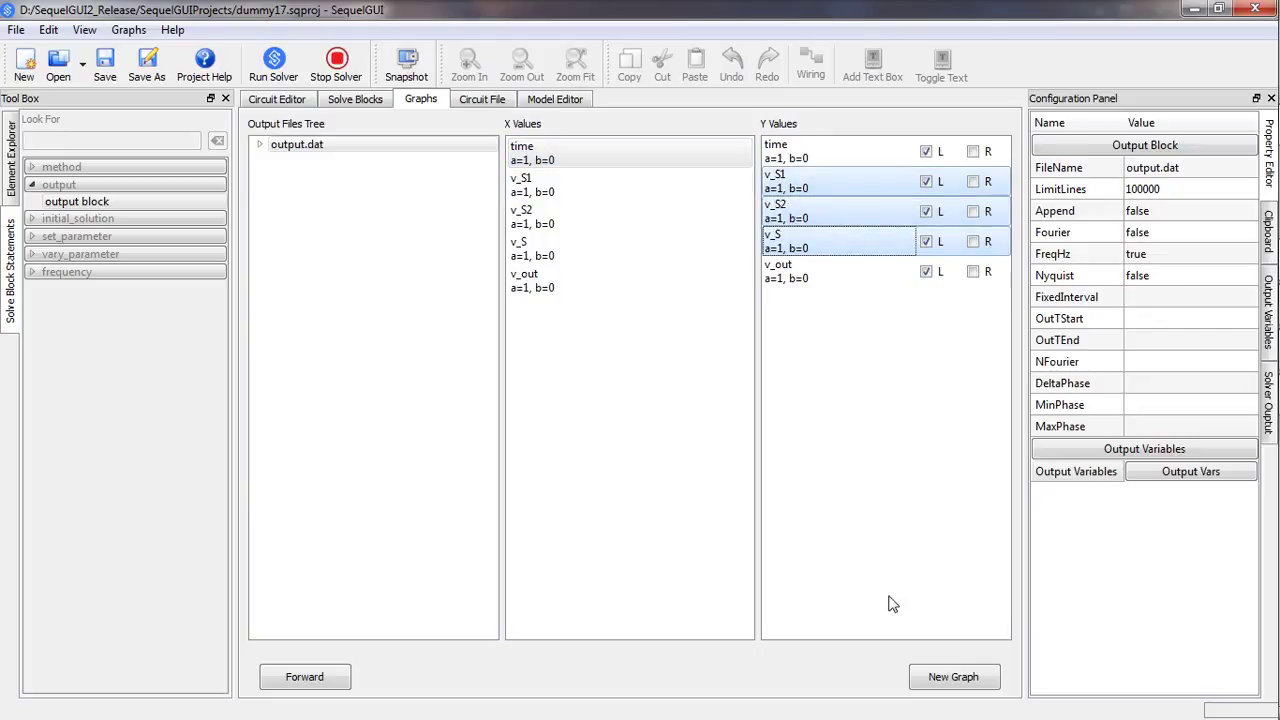
click(933, 678)
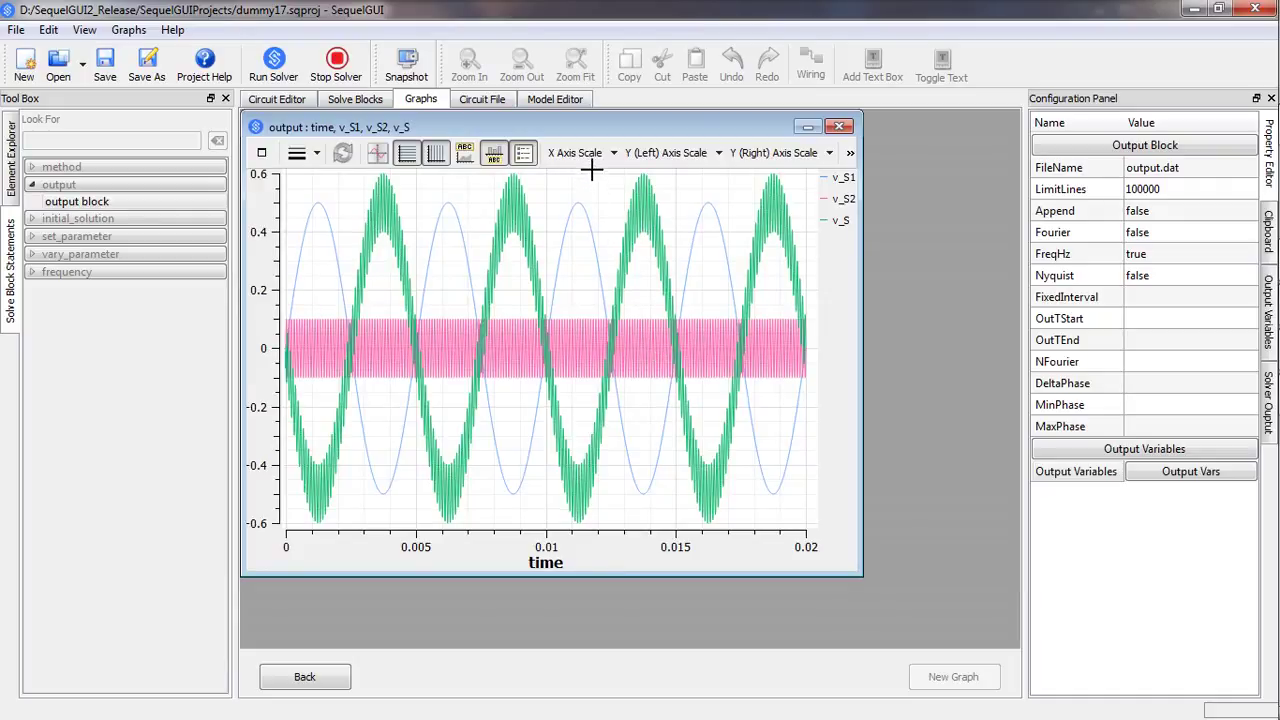
- Restrict the v_S1, v_S2 and v_S graph to about 0.012 to 0.02 on the time axis and set its line thickness to 2 Point
drag(591, 170, 818, 530)
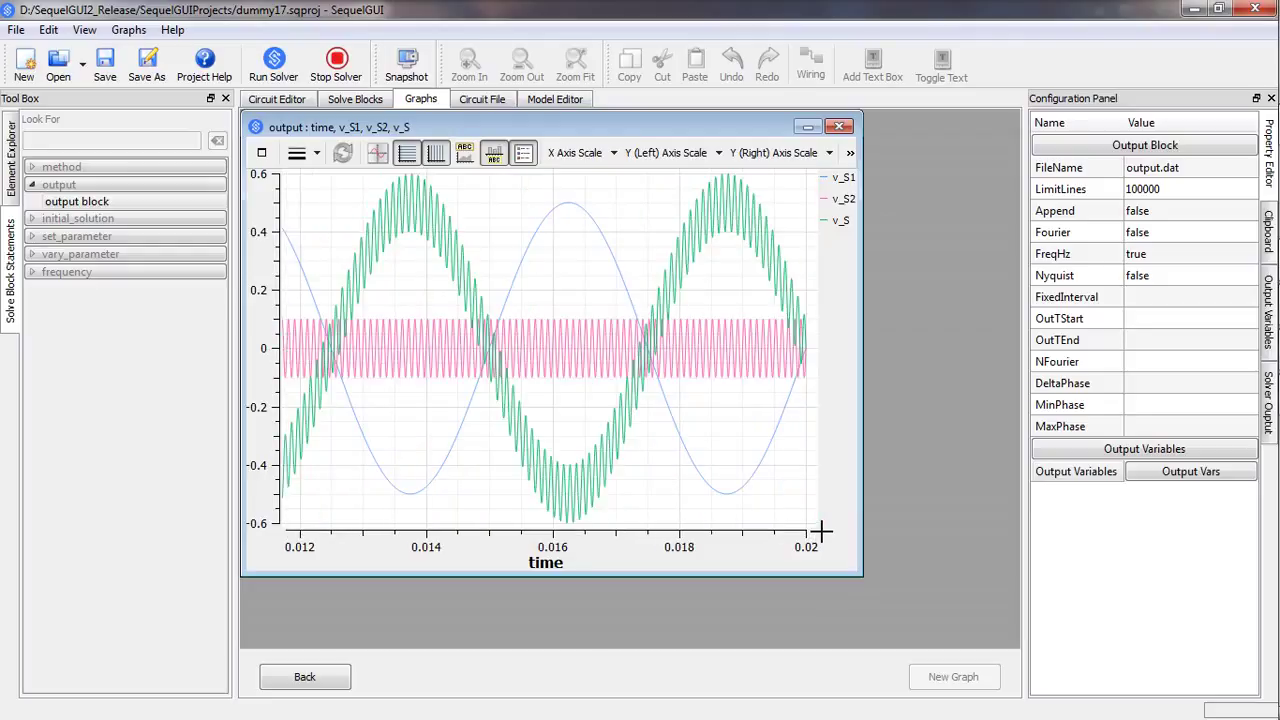
click(317, 153)
click(320, 200)
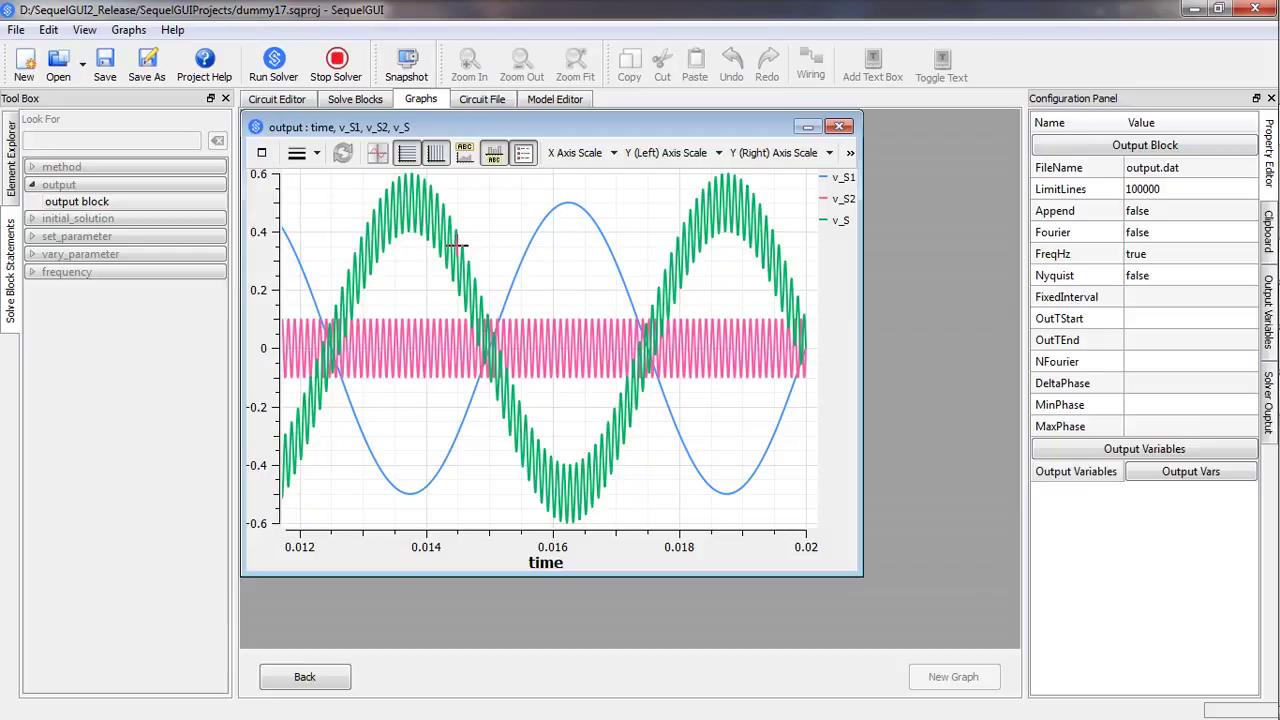
- Plot v_S and v_out against time in a second new graph
click(314, 678)
mouse_move(805, 246)
mouse_down()
mouse_move(808, 192)
mouse_move(808, 240)
mouse_up()
ctrl+click(808, 271)
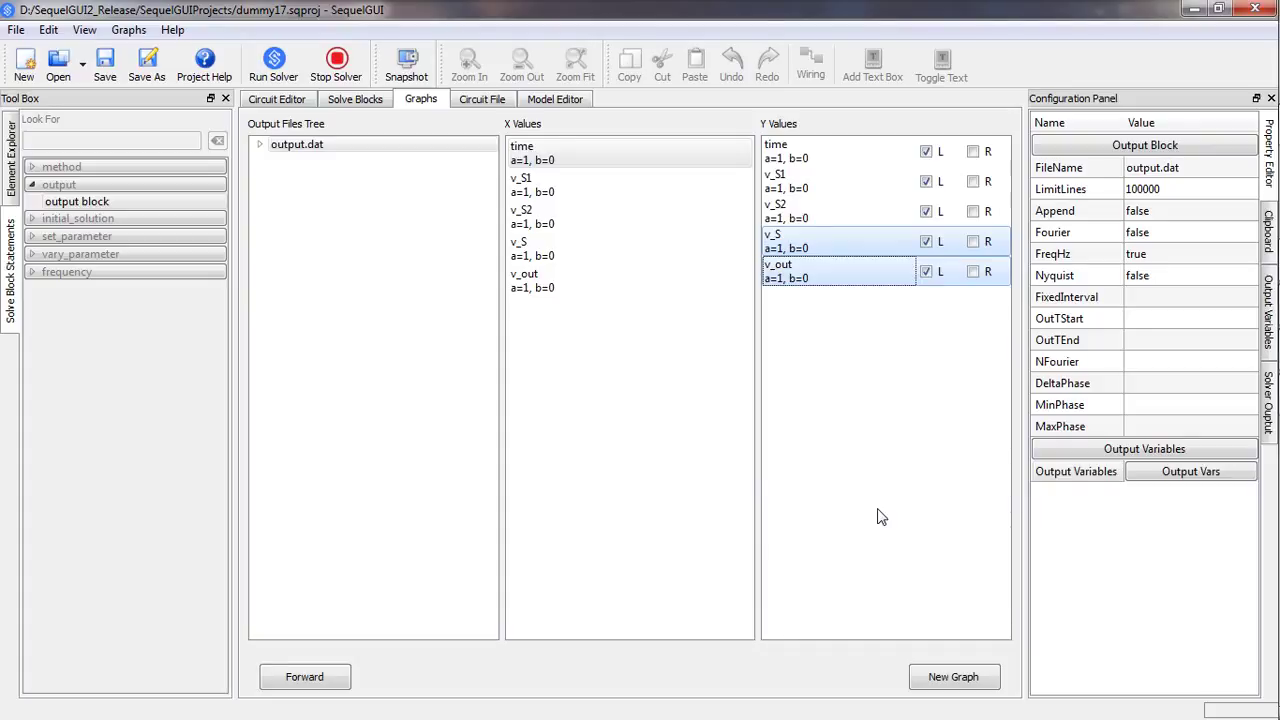
click(950, 680)
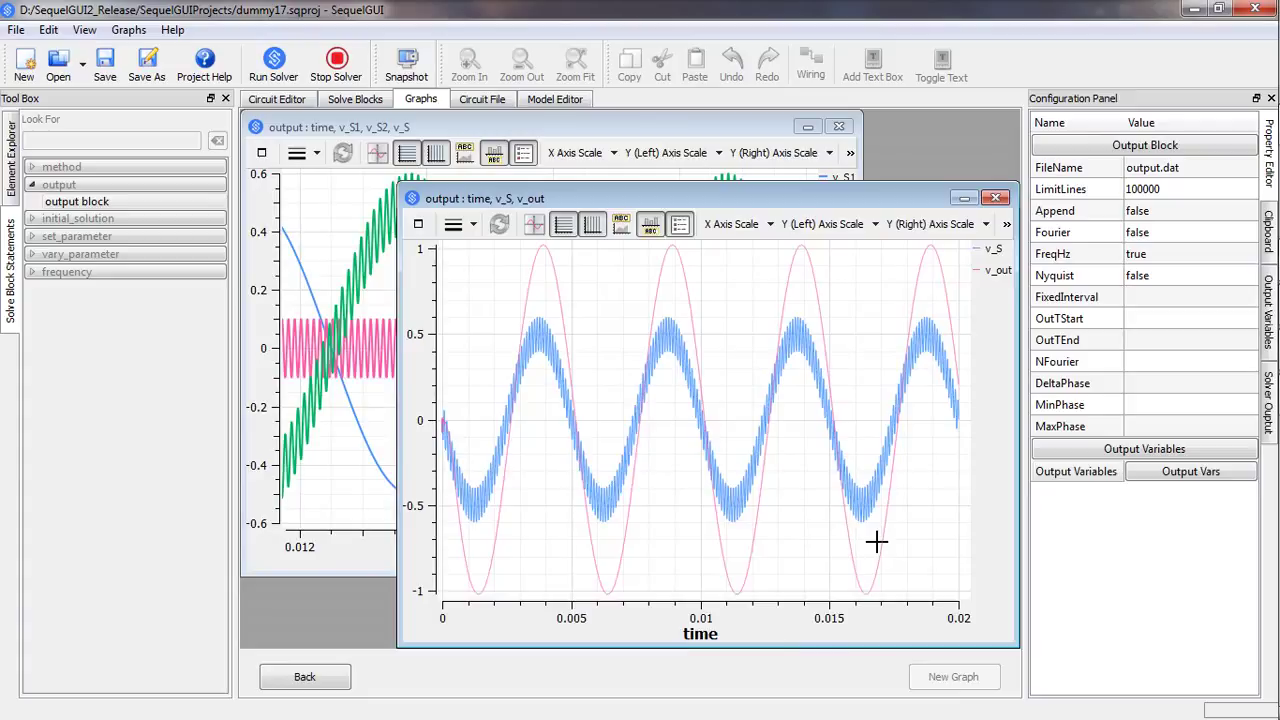
- Restrict the v_S and v_out graph to about 0.013 to 0.02 on the time axis and set its line thickness to 2 Point
scroll(720, 566, down, 1)
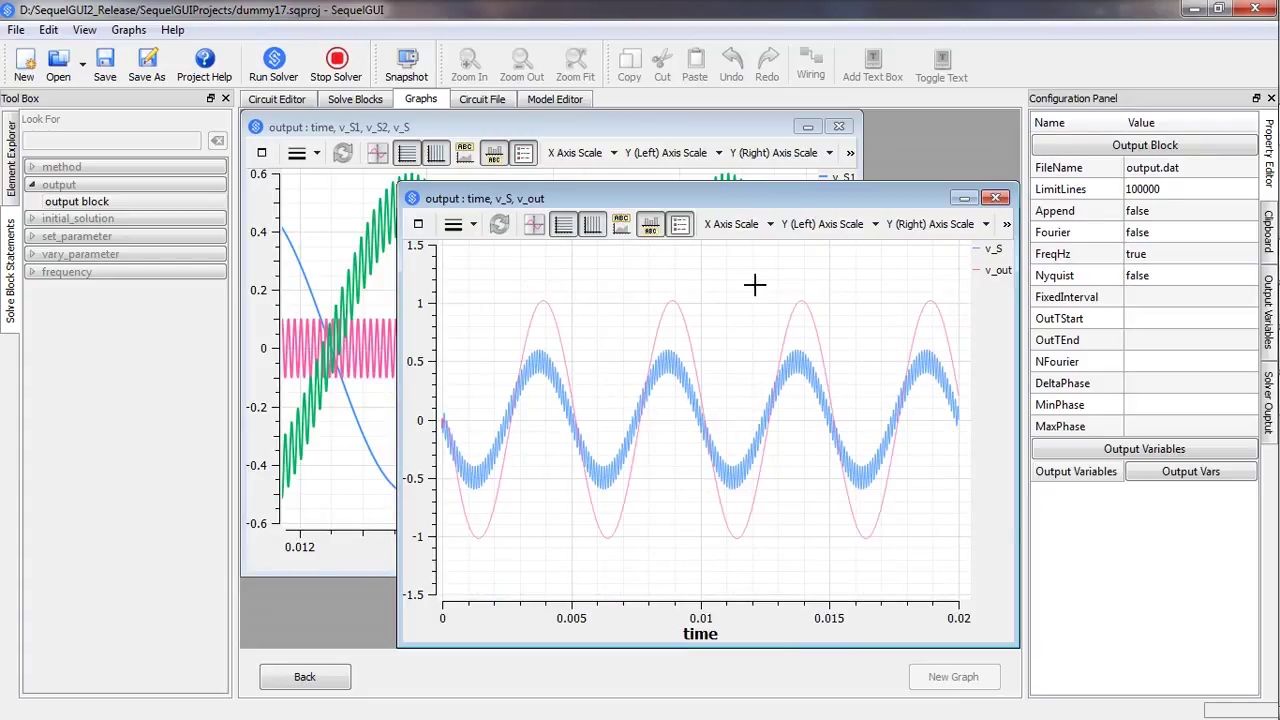
drag(770, 282, 966, 548)
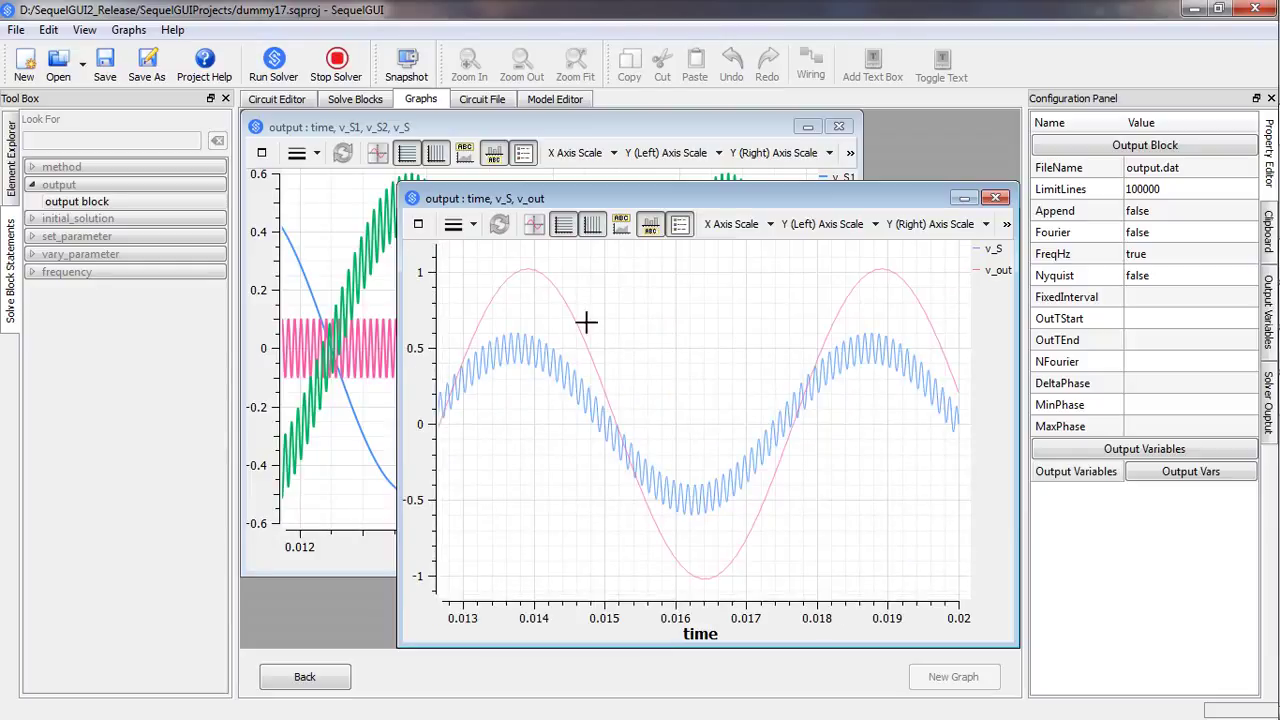
click(475, 225)
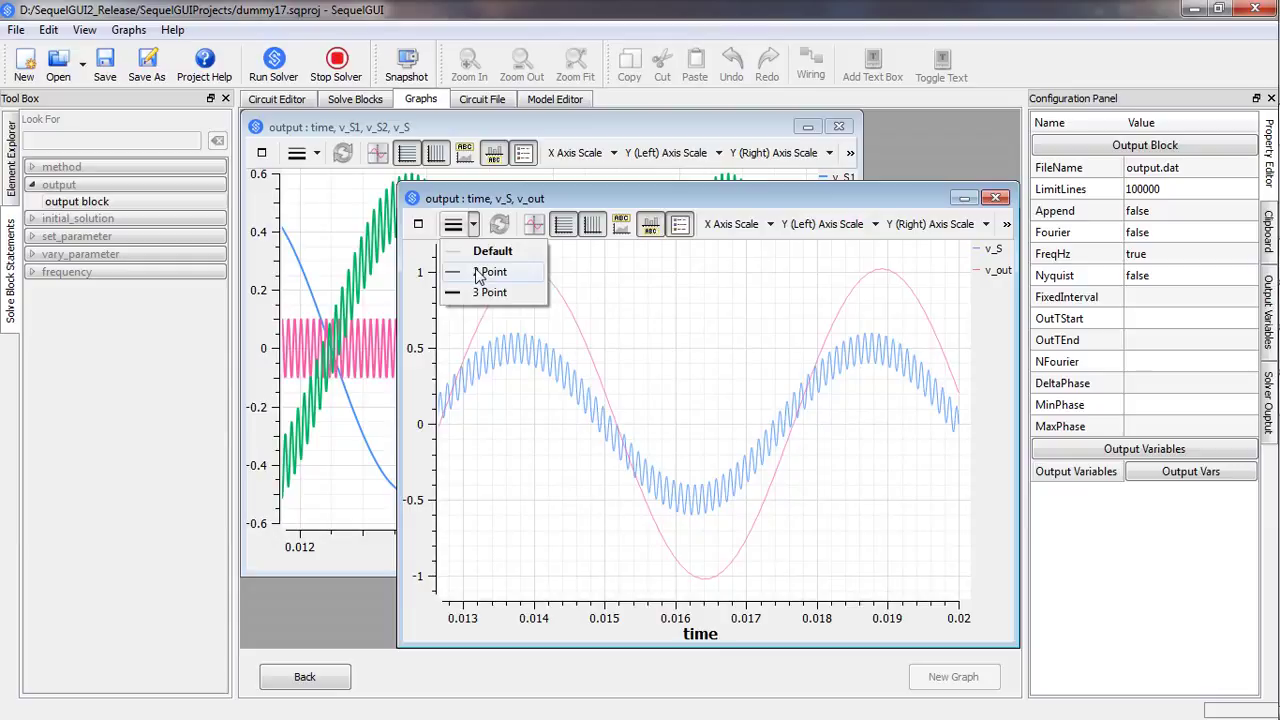
click(480, 273)
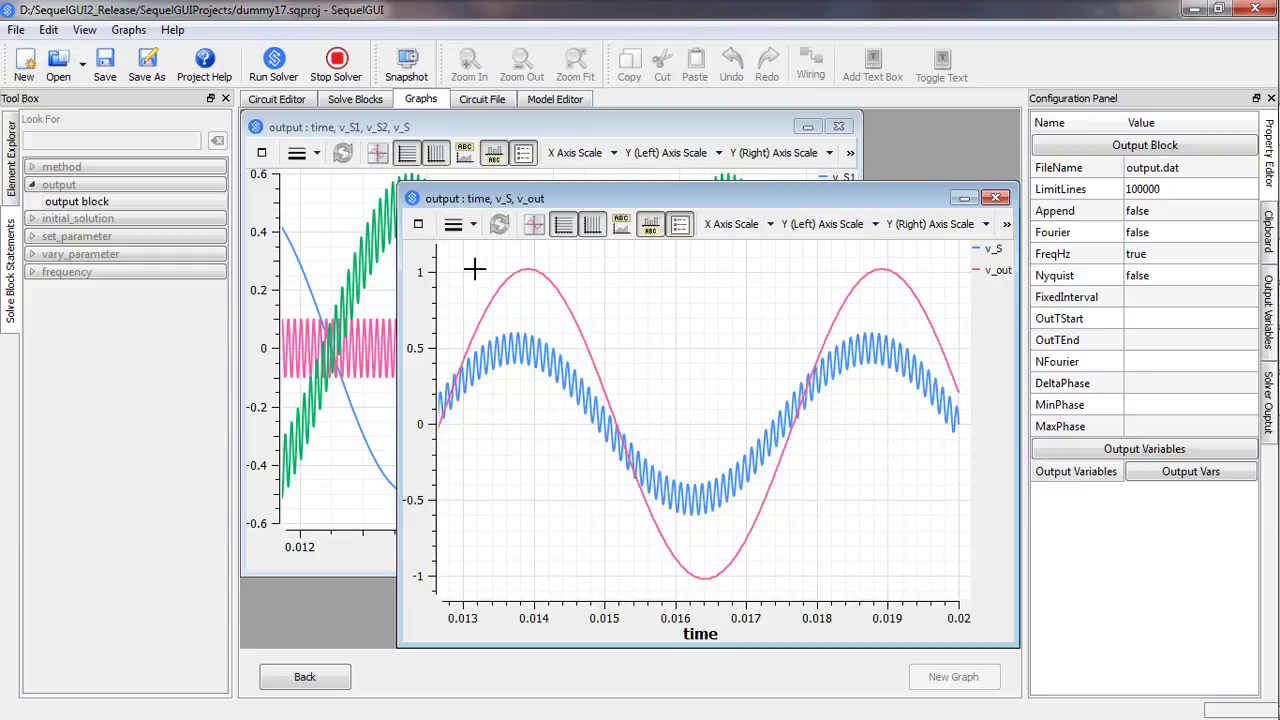